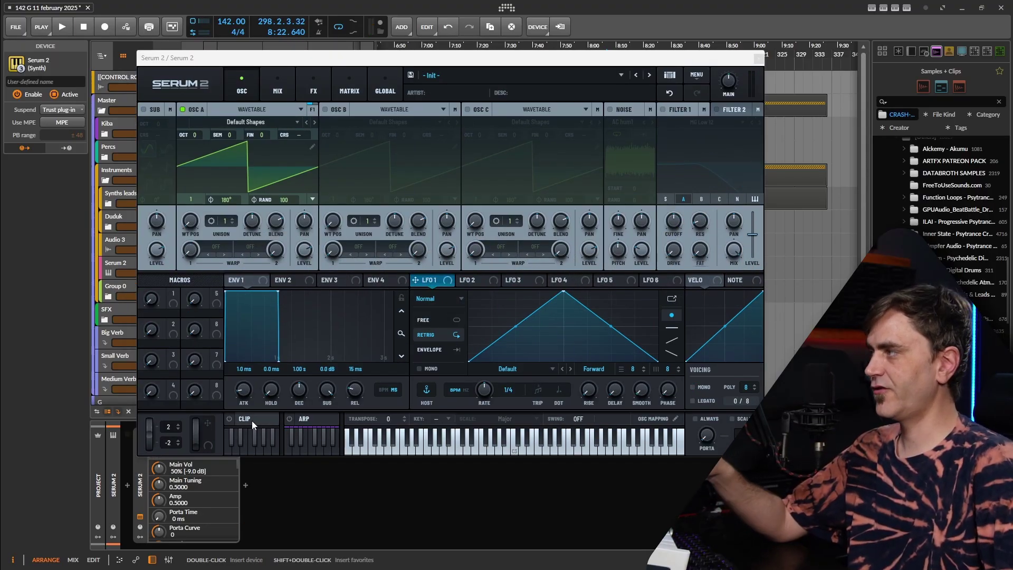
Open the clip editor and enter three C3 notes from the start of the clip, extending the third to 1.2.4.
left_click(252, 420)
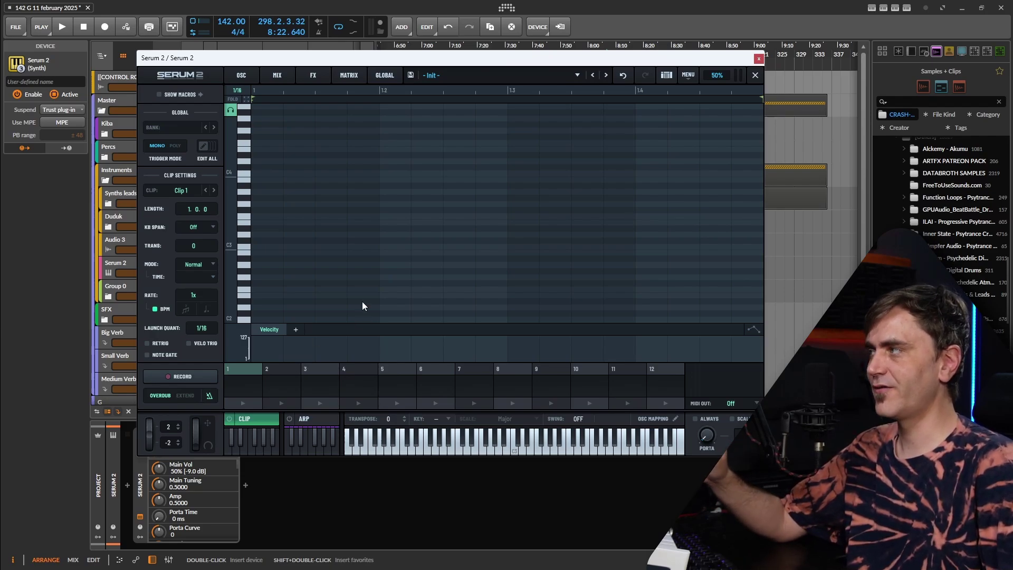
left_click(299, 246)
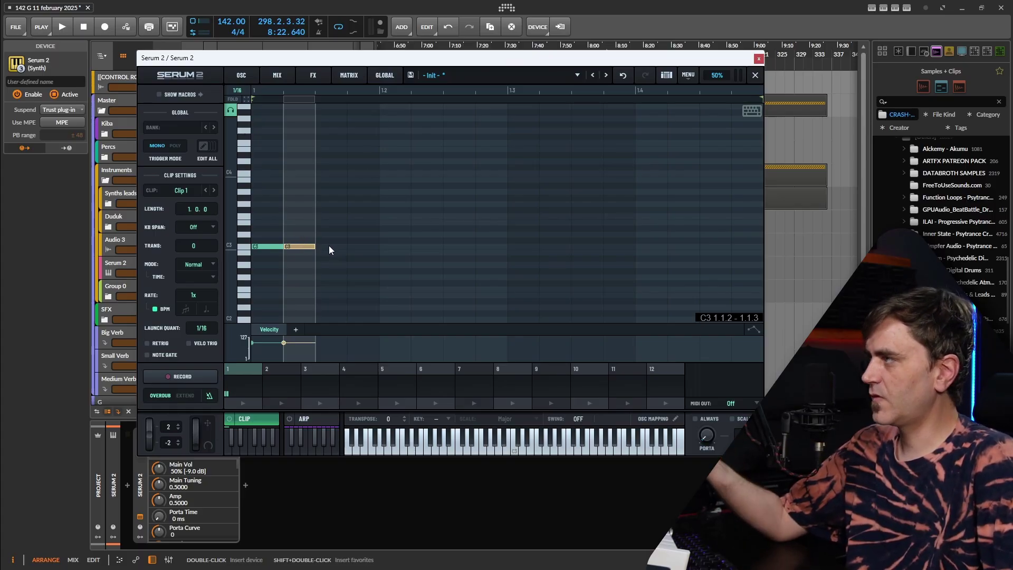
left_click(330, 246)
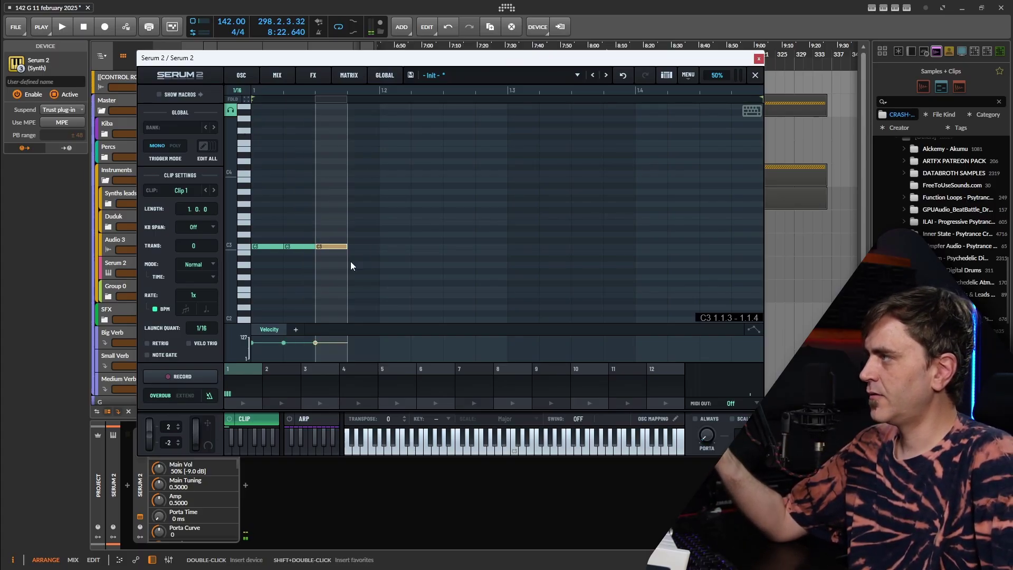
left_click_drag(349, 247, 462, 256)
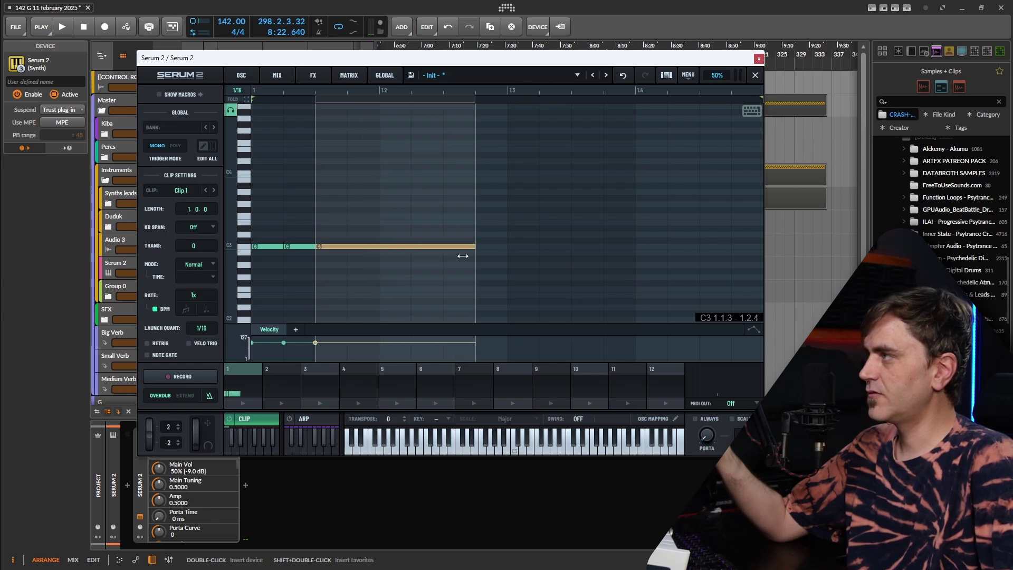
Enable pitch-curve editing and add two bend points on the long C3 note, pulling the second one down to G2.
left_click(752, 329)
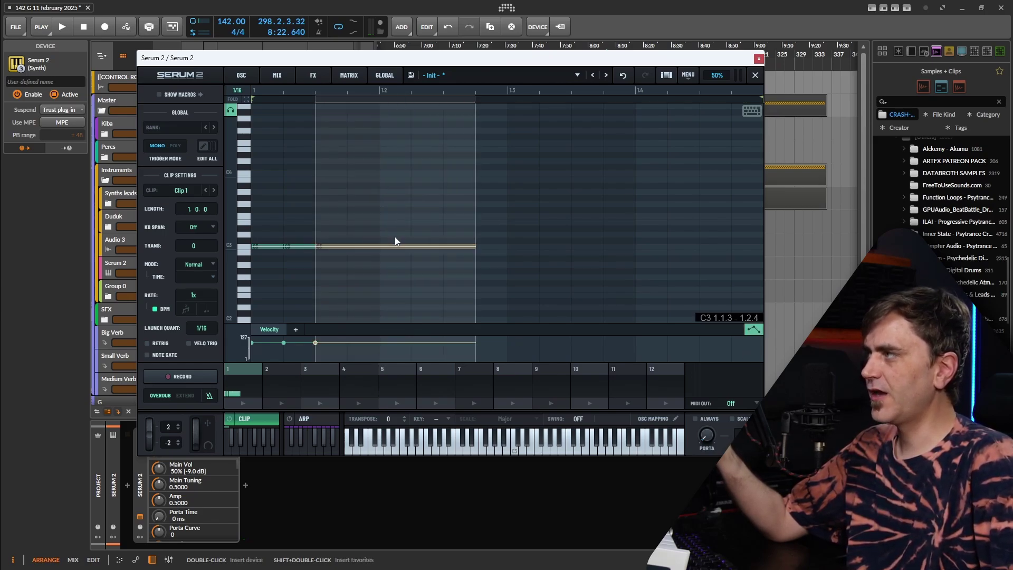
left_click(357, 248)
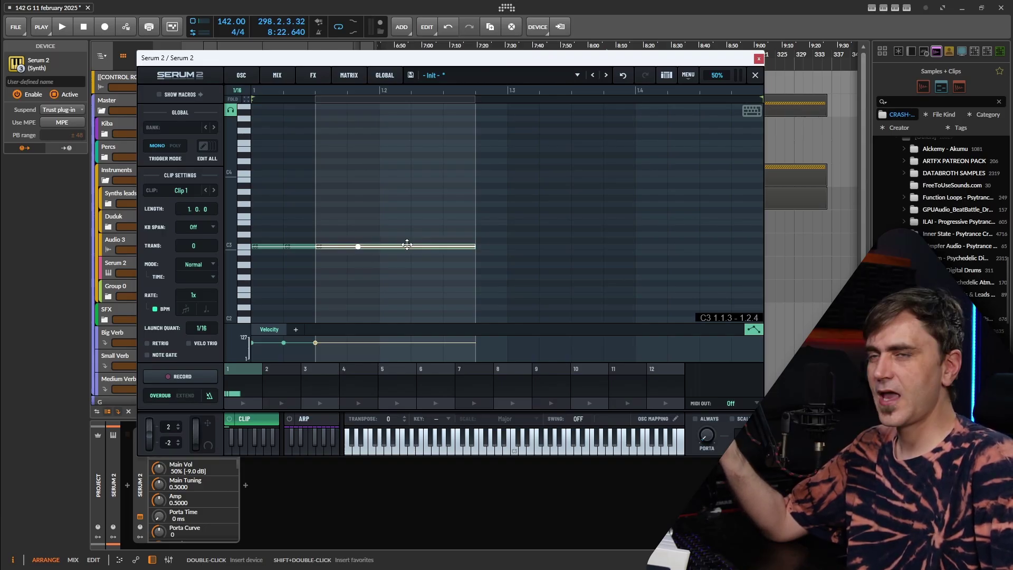
left_click(406, 247)
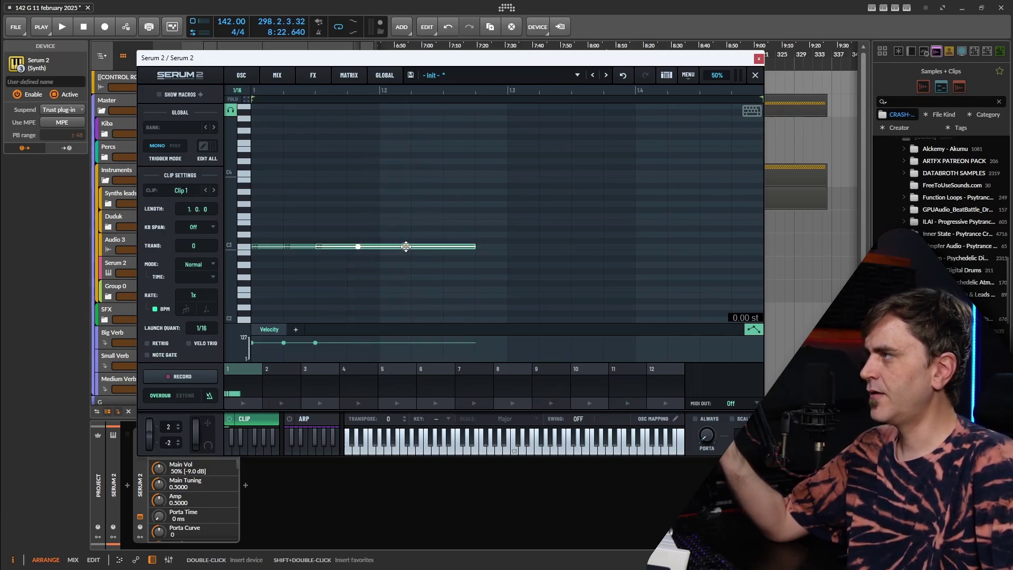
left_click_drag(407, 245, 408, 275)
Add an Expr Y expression lane to the clip alongside Velocity.
left_click(295, 330)
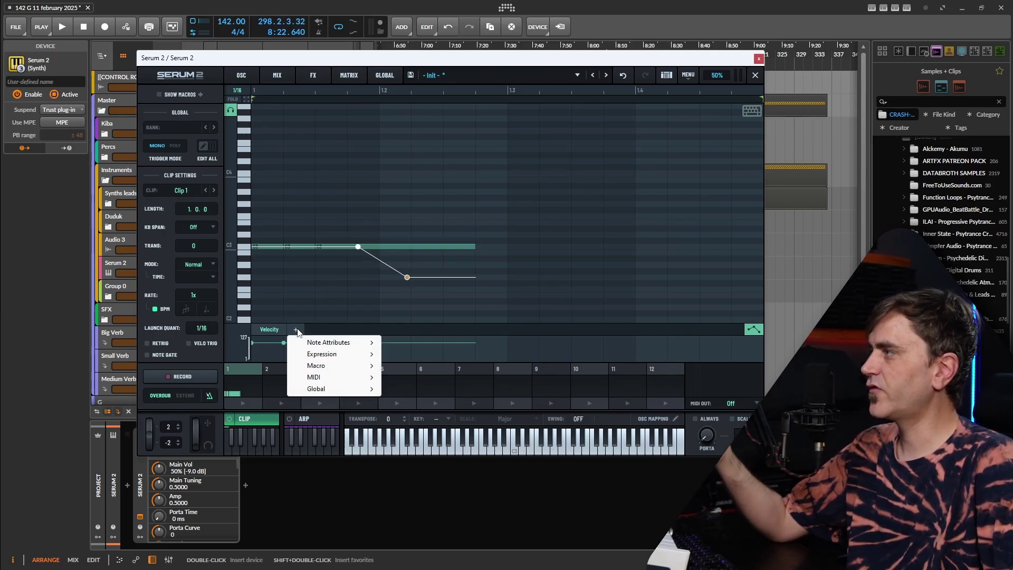
mouse_move(322, 355)
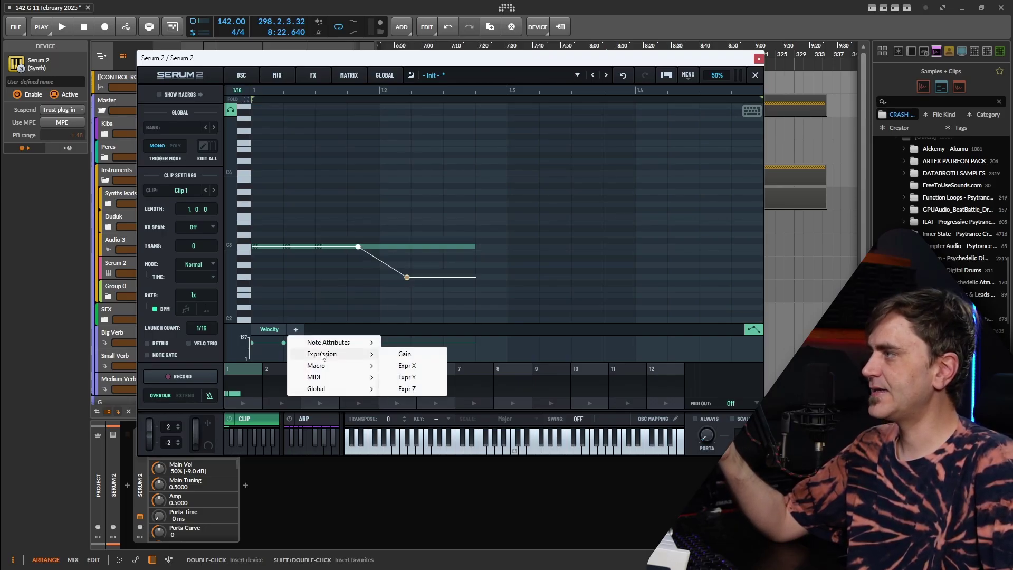
left_click(407, 377)
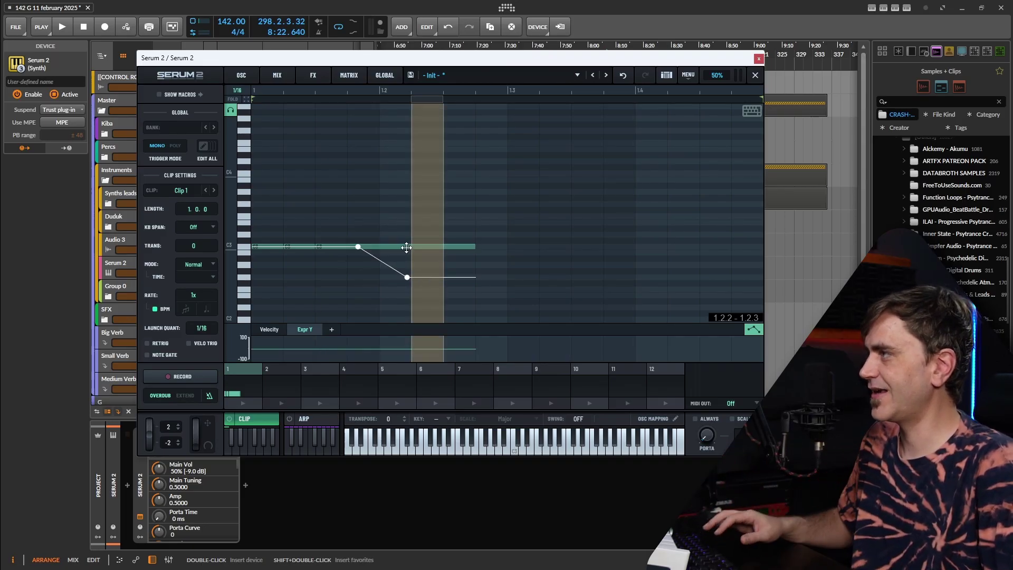
Leave pitch-curve editing and delete all notes from Clip 1.
left_click(402, 265)
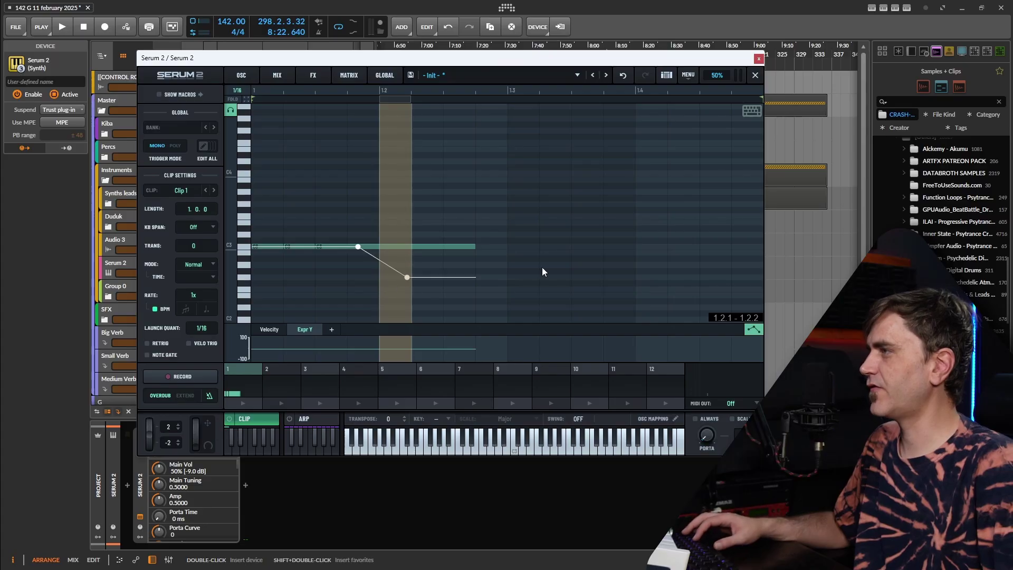
left_click(765, 331)
left_click_drag(318, 229, 249, 315)
key("Delete")
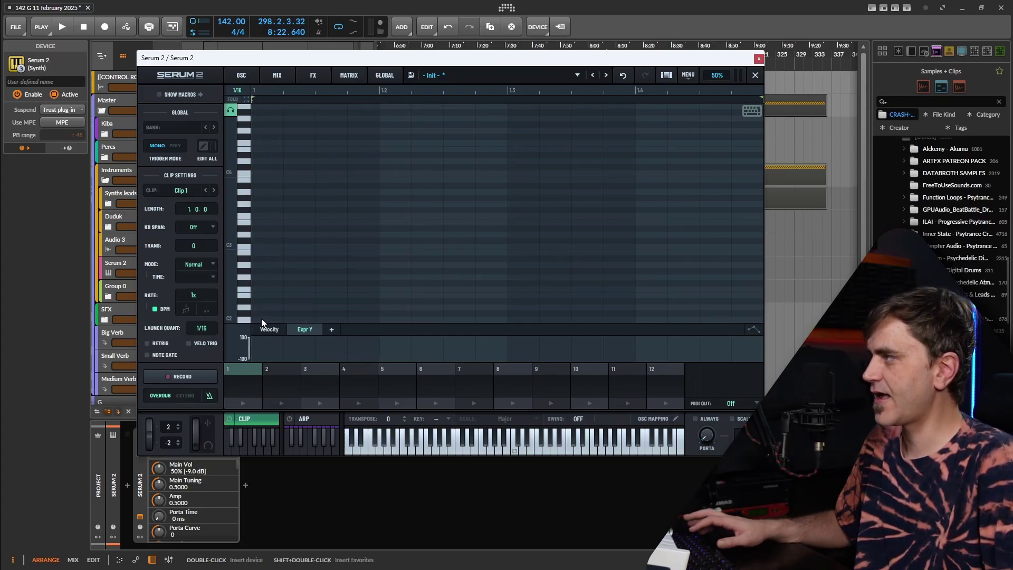
Start playback and enter 1/16 notes on C2 from 1.1.1 to 1.3.2, using C3 at 1.1.3, C#3 at 1.2.3 and A#2 at 1.3.2.
left_click(261, 318)
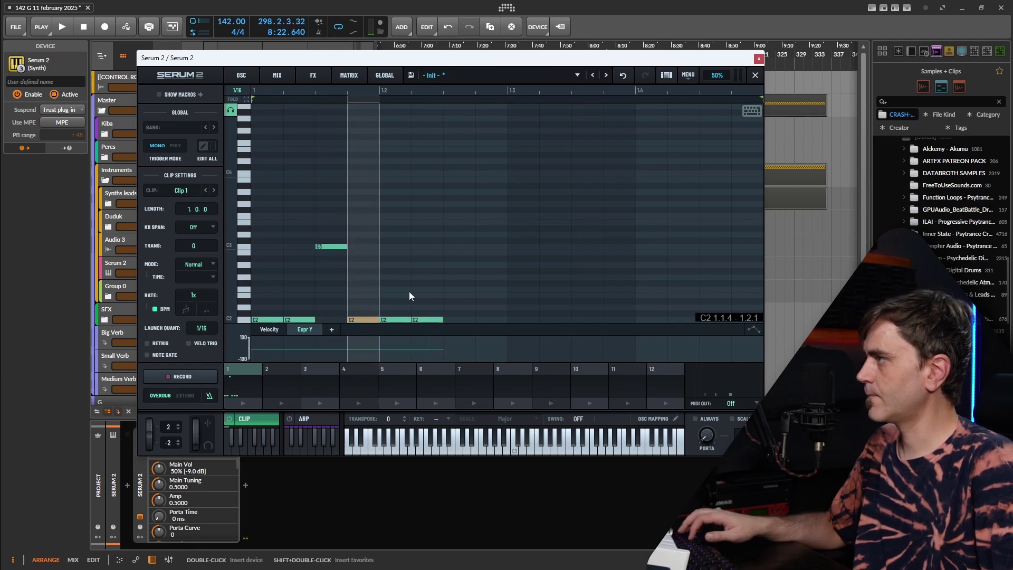
key("space")
left_click(492, 319)
left_click(523, 319)
left_click(556, 259)
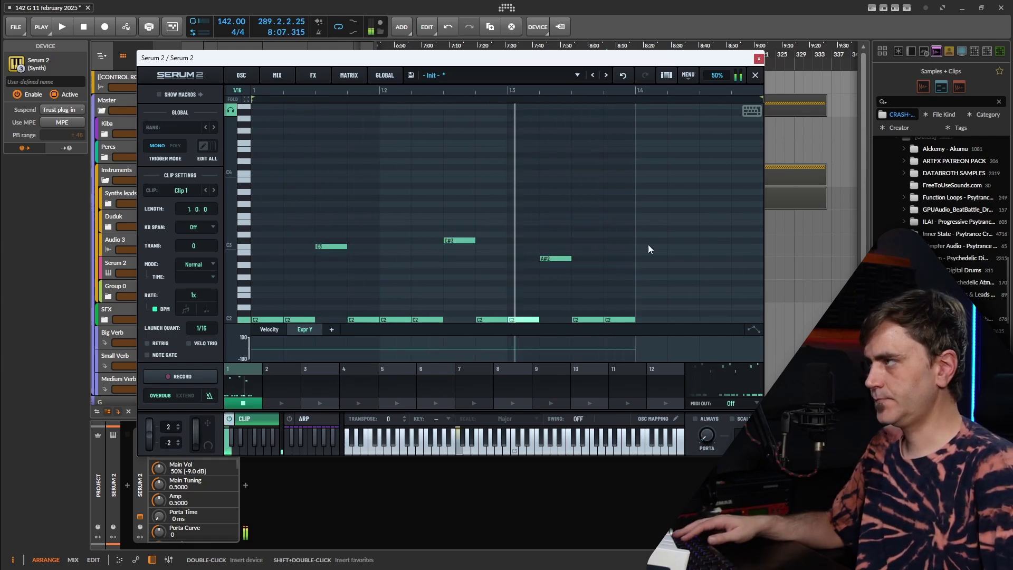
Complete the bar with 1/16 notes: C2 at 1.3.3, C3 at 1.3.4, C2 at 1.4.1 and 1.4.2, C3 at 1.4.3, C#3 at 1.4.4.
left_click(588, 319)
left_click(620, 246)
left_click(652, 320)
left_click(684, 319)
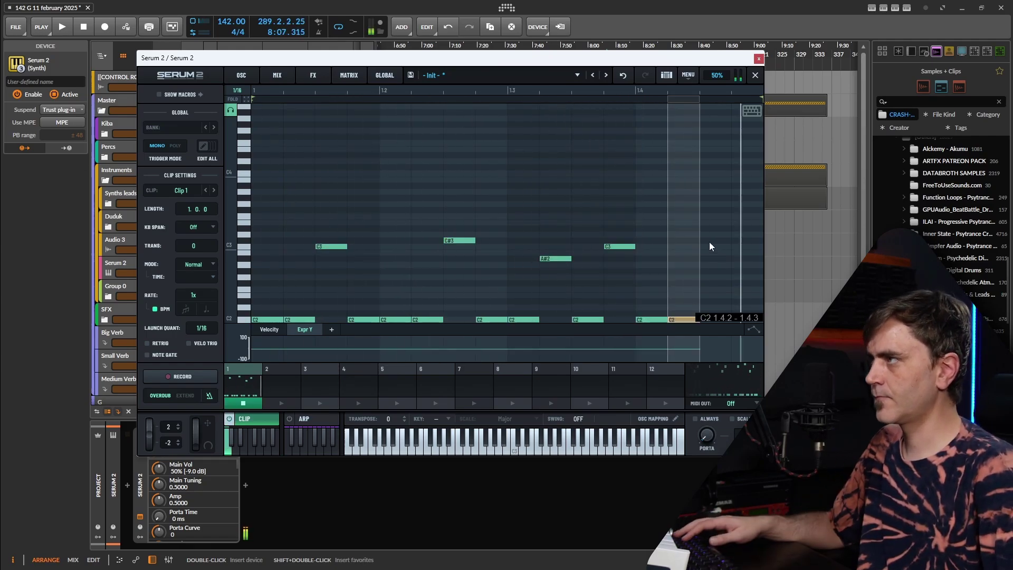
left_click(710, 246)
left_click(743, 240)
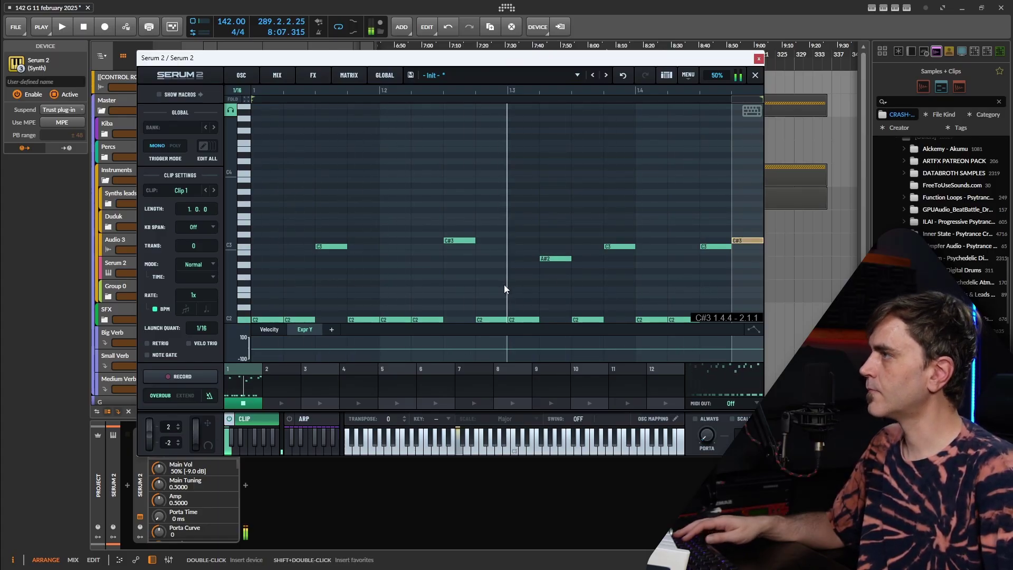
Delete the C2 note at 1.1.4 and extend the preceding C3 note to 1.2.1.
left_click(352, 320)
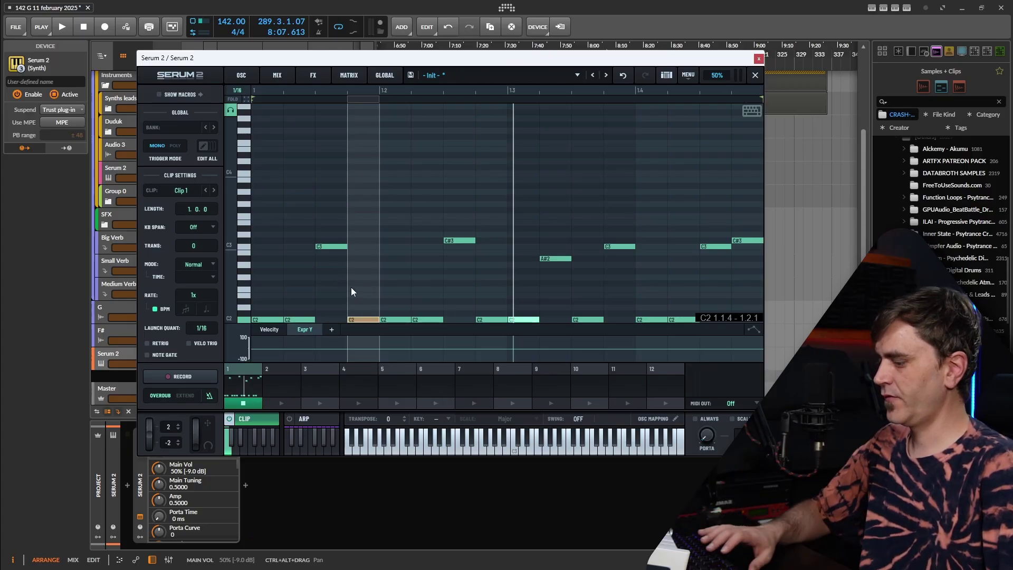
key("Delete")
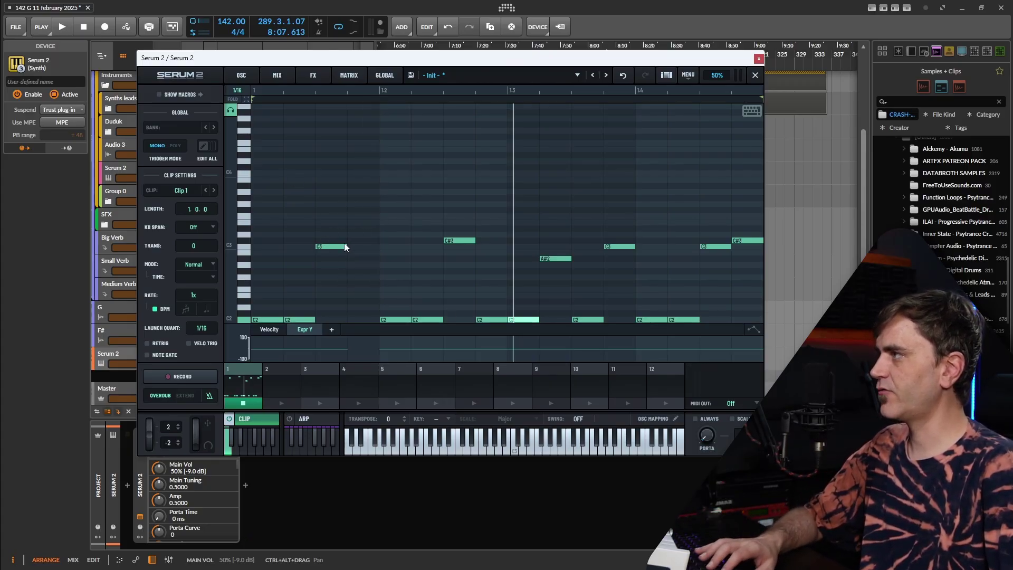
left_click_drag(347, 247, 376, 256)
Remove the C2 note at 1.2.4 and lengthen the C#3 note before it to 1.3.1.
left_click(491, 320)
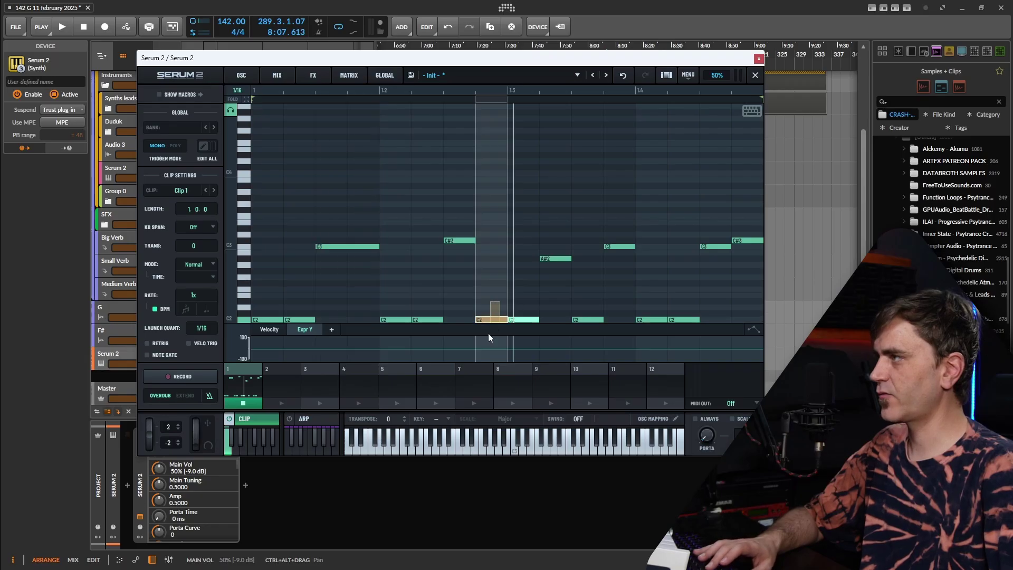
key("Delete")
left_click(472, 241)
left_click_drag(479, 243, 508, 243)
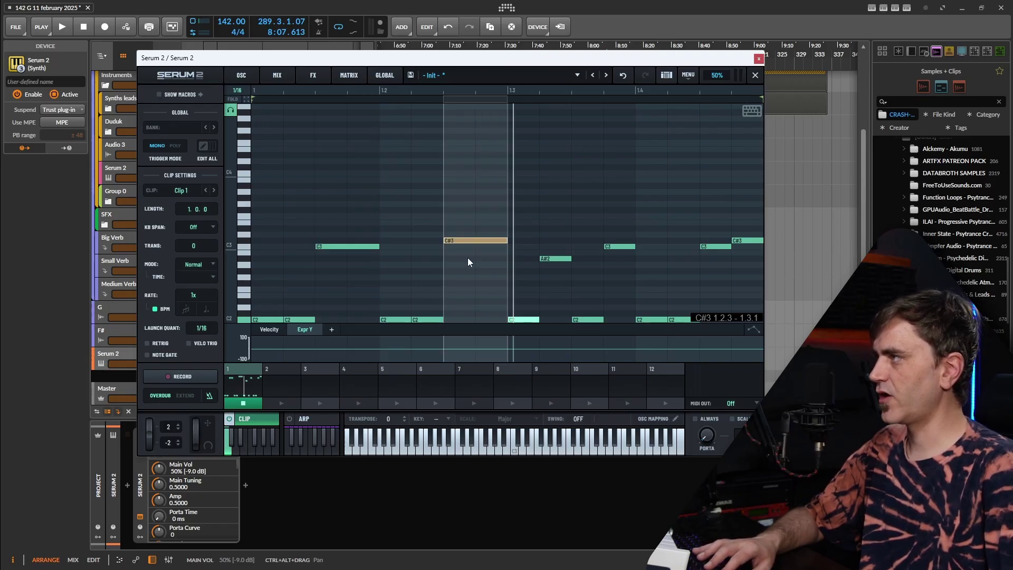
Delete the C2 note at 1.3.3 and stretch the A#2 note to 1.3.4.
left_click(581, 272)
left_click(580, 319)
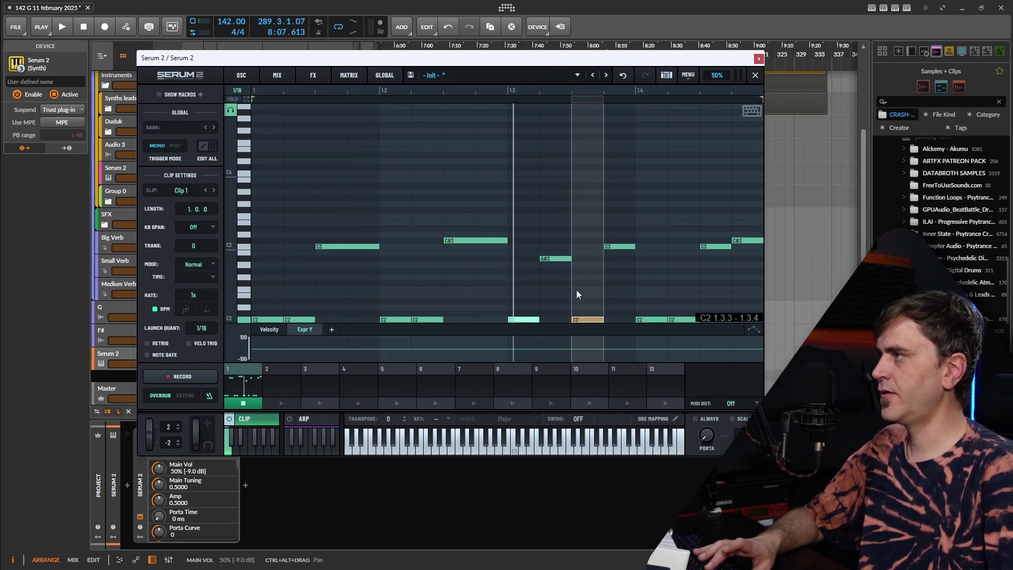
key("Delete")
left_click_drag(571, 258, 596, 265)
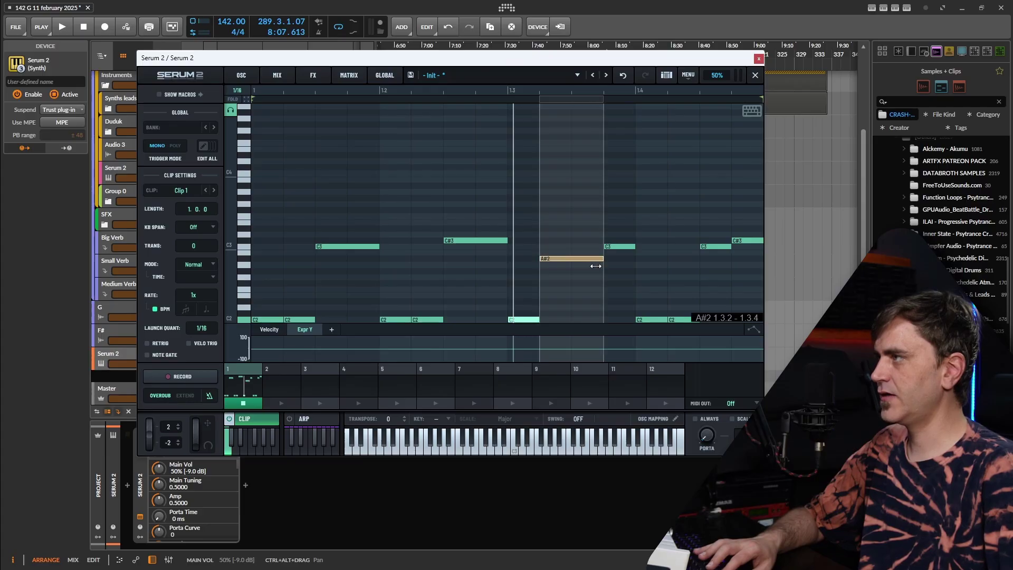
Delete the final C#3 note at 1.4.4 and extend the C3 note at 1.4.3 to the end of the bar.
left_click(607, 271)
left_click(617, 246)
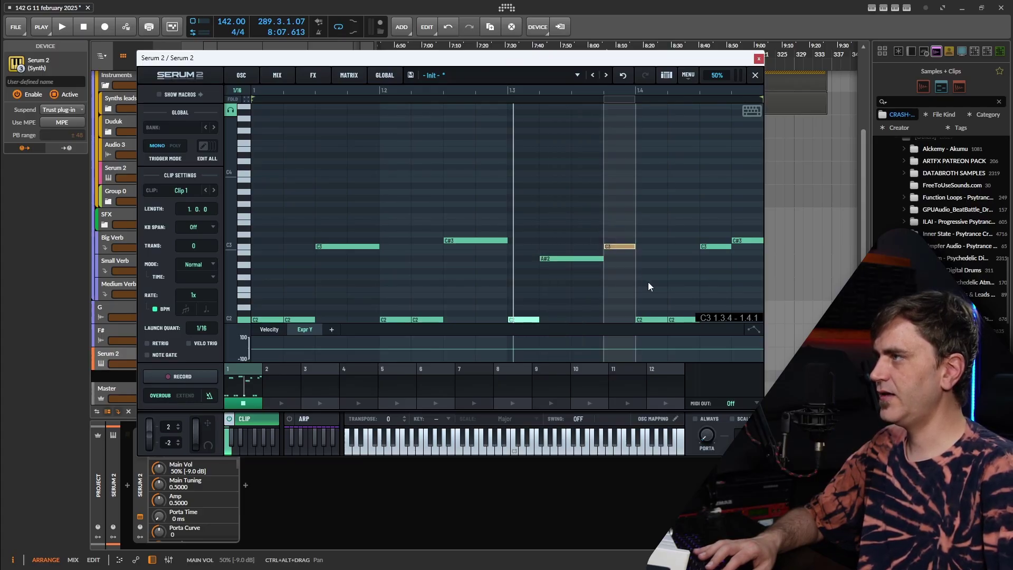
left_click(737, 242)
key("Delete")
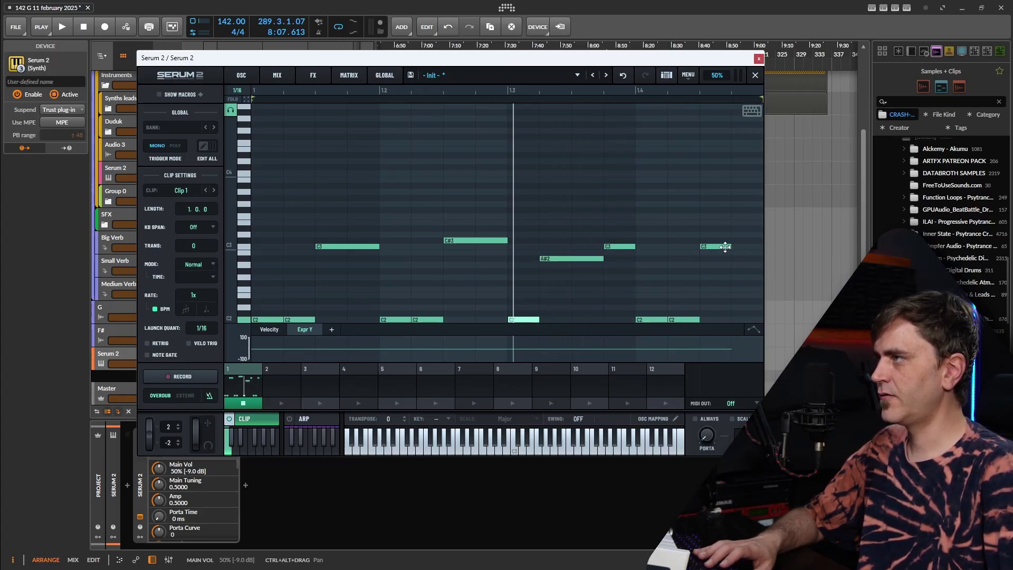
left_click_drag(728, 247, 752, 253)
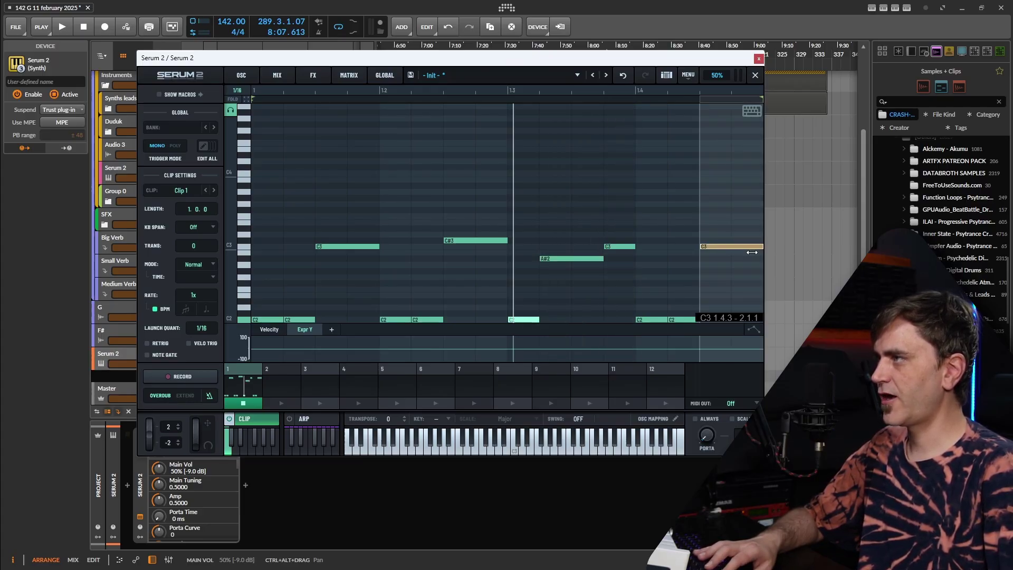
Enable pitch-curve editing and bend the last C3 up to C#3, the first C3 down to G2, C#3 to G#2, and A#2 to C2.
left_click(753, 330)
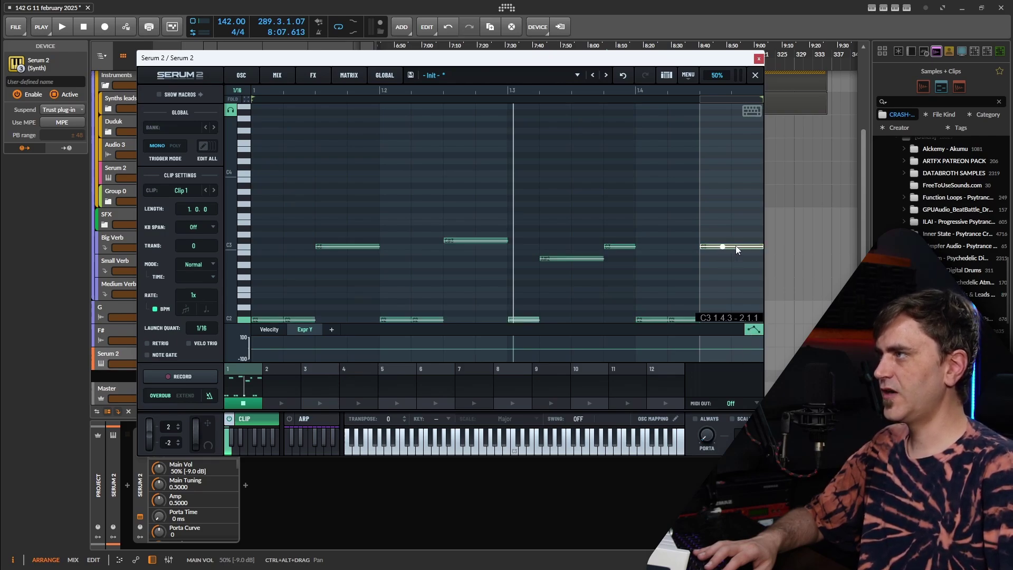
left_click_drag(736, 245, 738, 241)
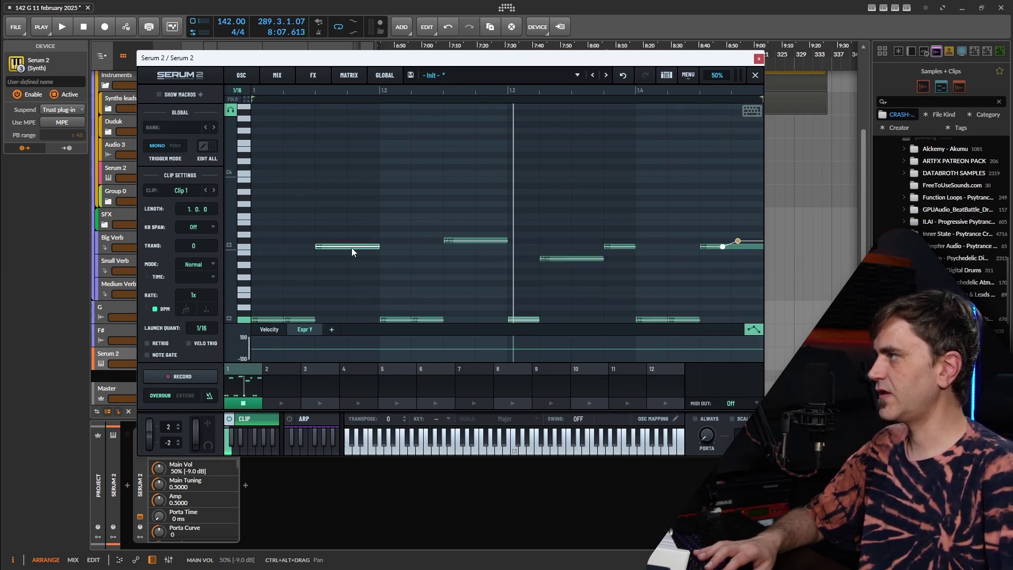
left_click(337, 247)
left_click_drag(348, 251, 348, 280)
left_click_drag(478, 241, 481, 271)
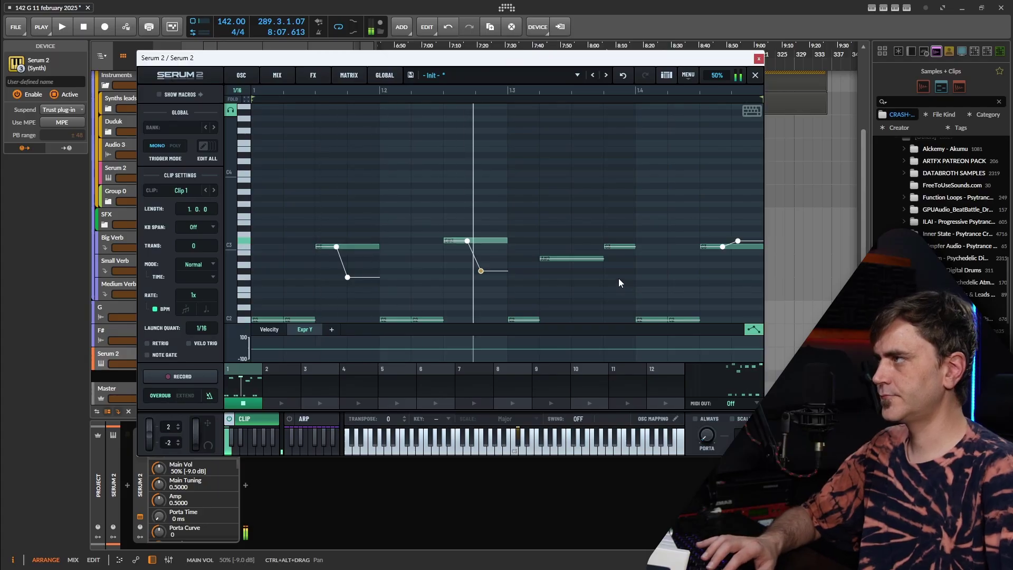
left_click_drag(579, 260, 585, 320)
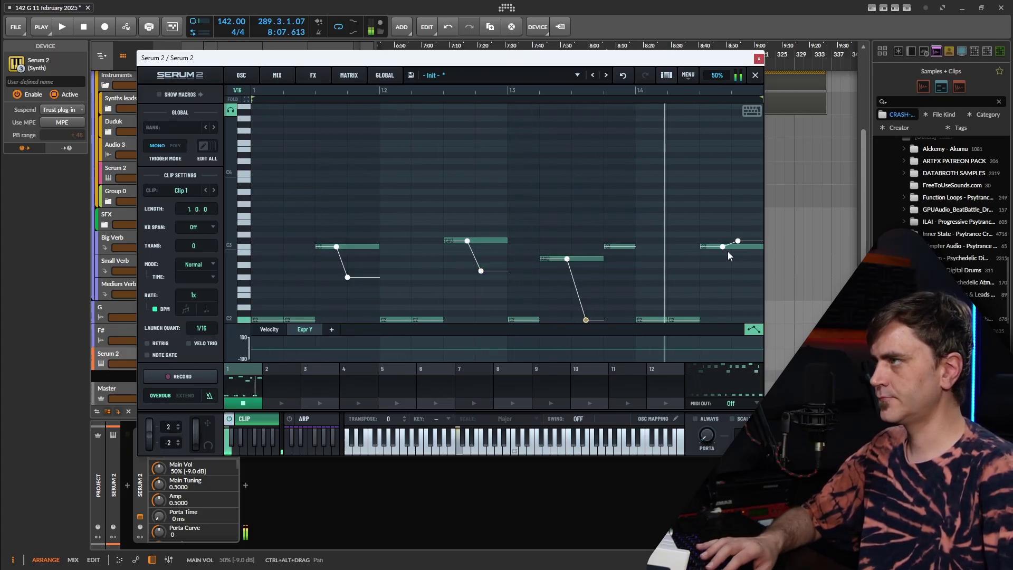
Shift the bend points in time to lengthen the slides on the last and first C3 notes and delay the C#3 bend's start.
left_click_drag(730, 250, 729, 243)
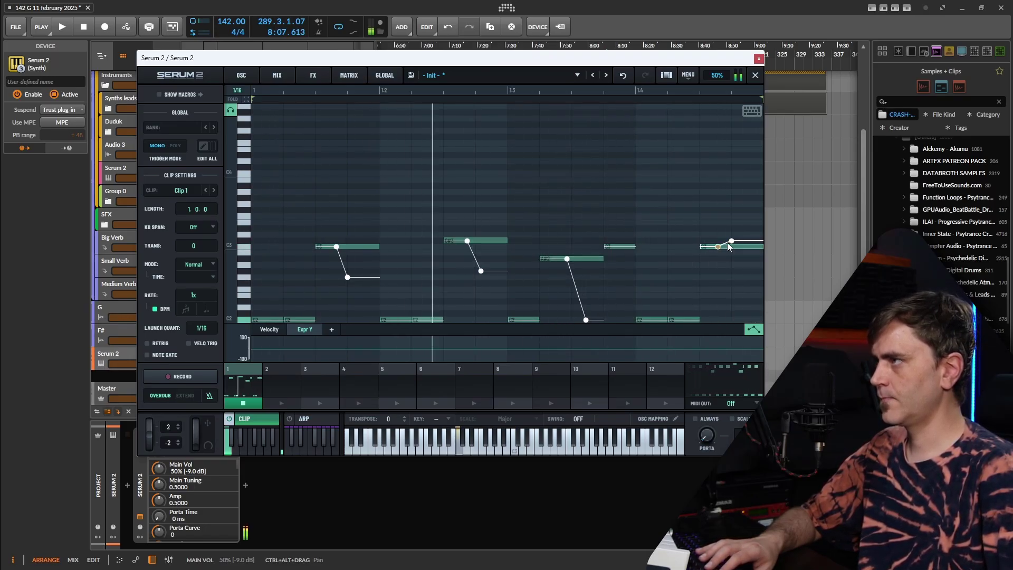
left_click_drag(730, 244, 747, 247)
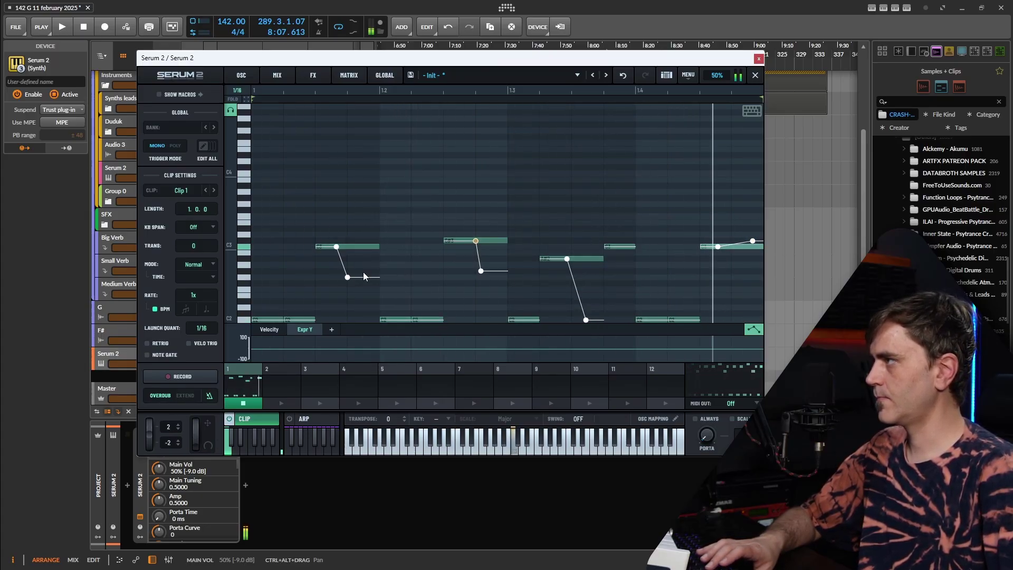
left_click_drag(346, 277, 362, 276)
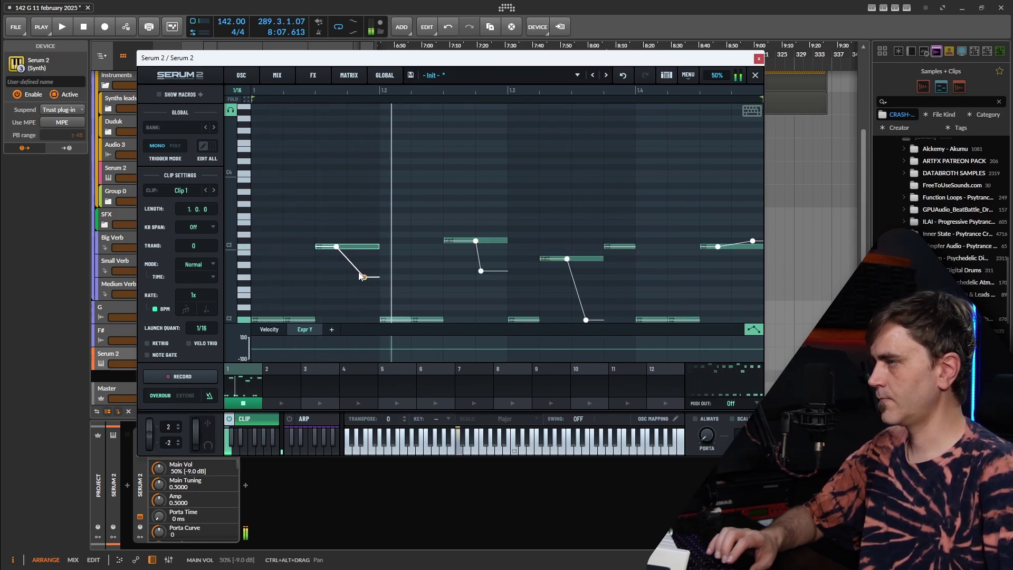
key("space")
key("space")
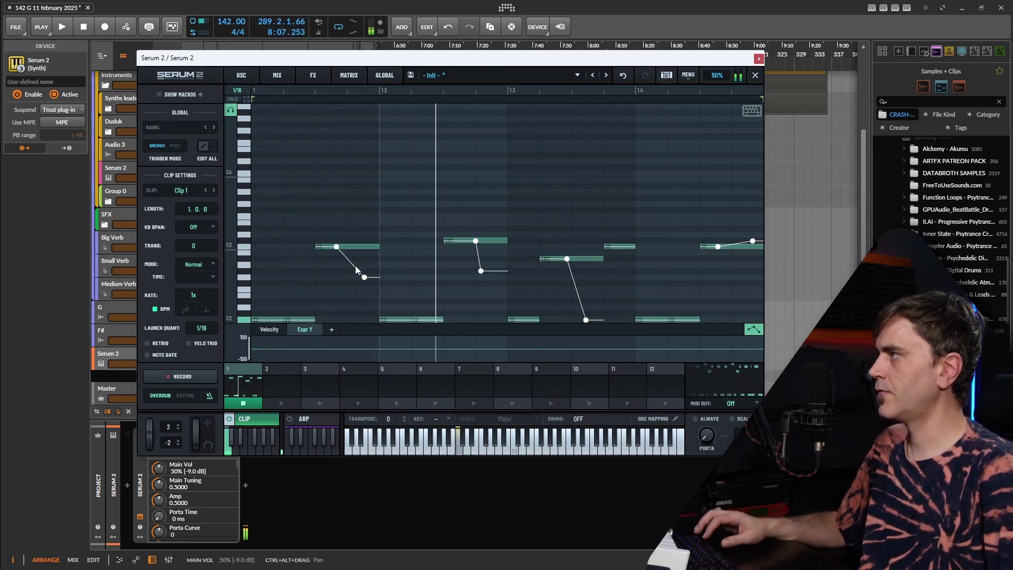
Curve the pitch-bend slopes on the long notes so they bend gently at first, and play the pattern.
left_click_drag(354, 266, 388, 236)
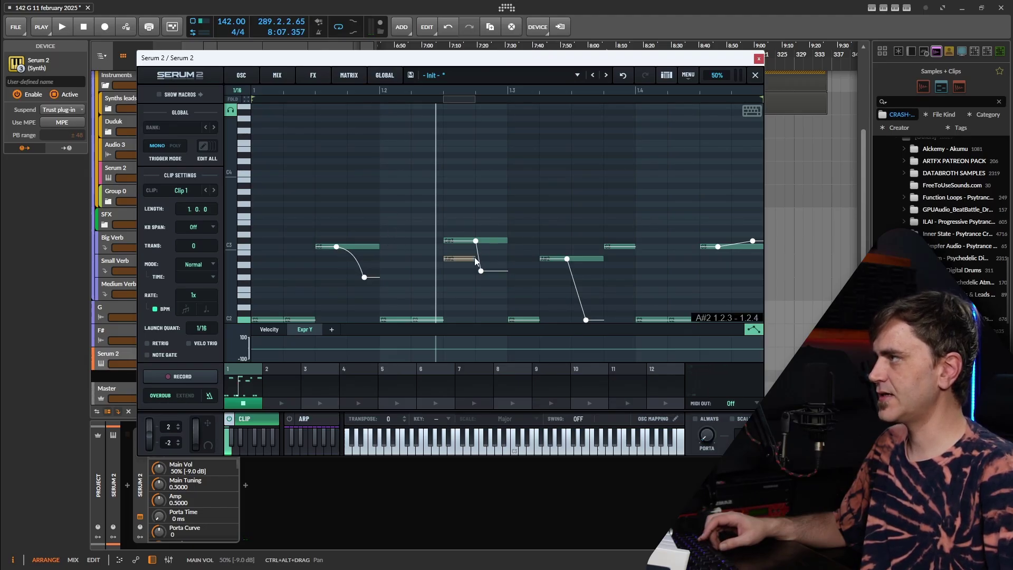
left_click_drag(480, 257, 482, 260)
key("space")
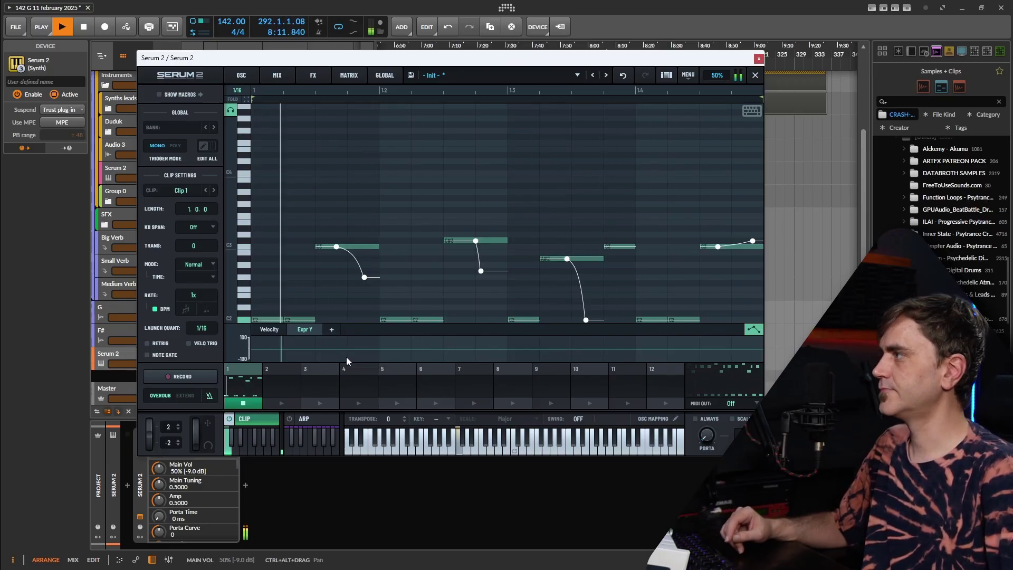
Stop playback and lower the velocity of the second C2 notes at 1.1.2, 1.2.2 and 1.4.2 to near the minimum.
key("space")
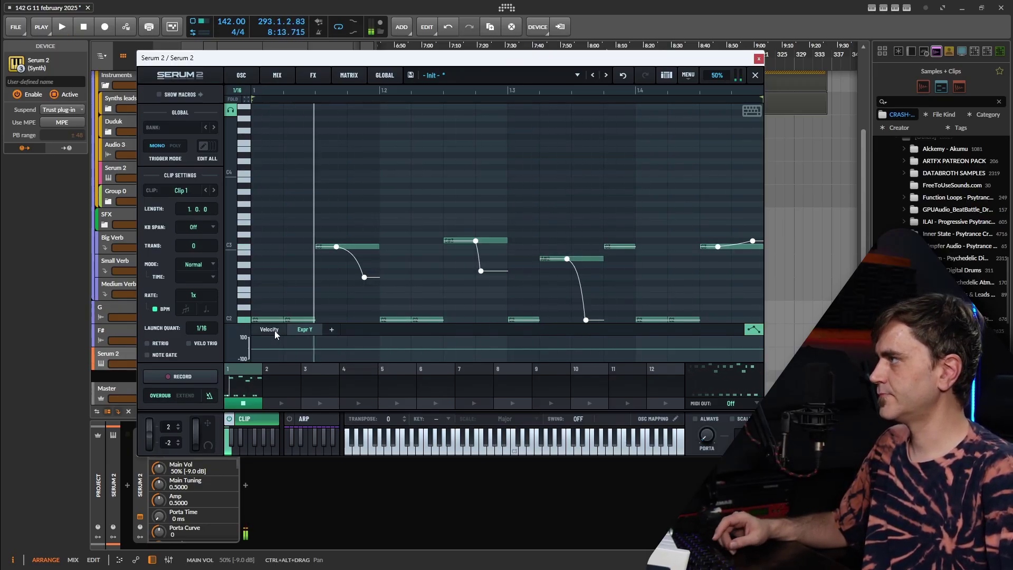
left_click(272, 331)
scroll(309, 282, "down", 1)
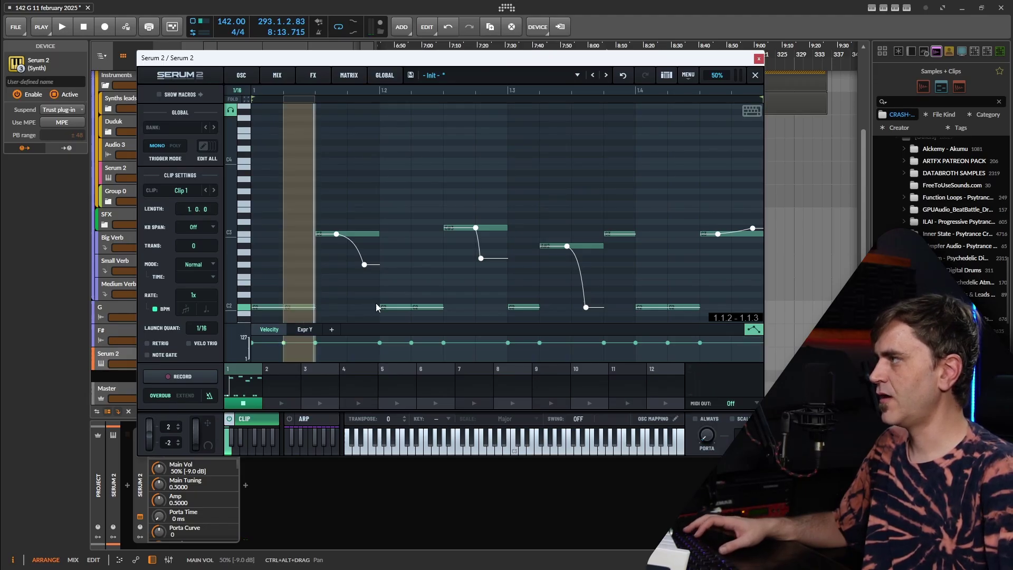
left_click(303, 302)
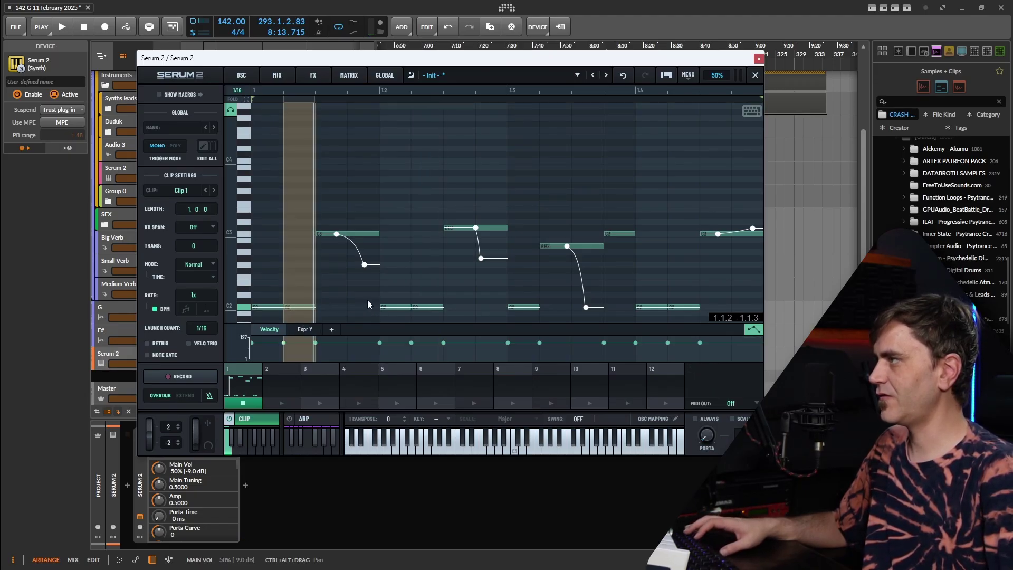
left_click(301, 353)
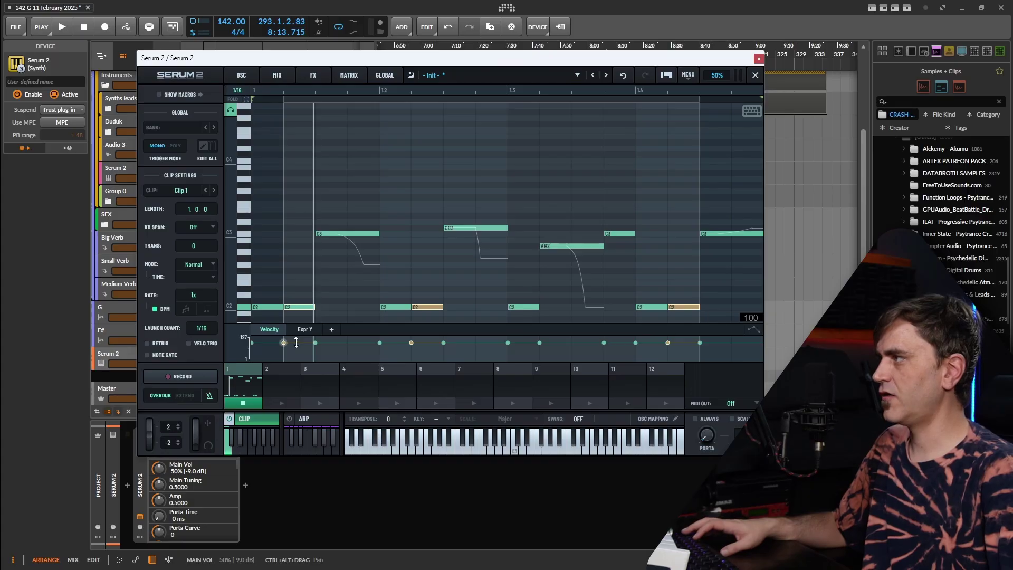
left_click_drag(294, 345, 296, 357)
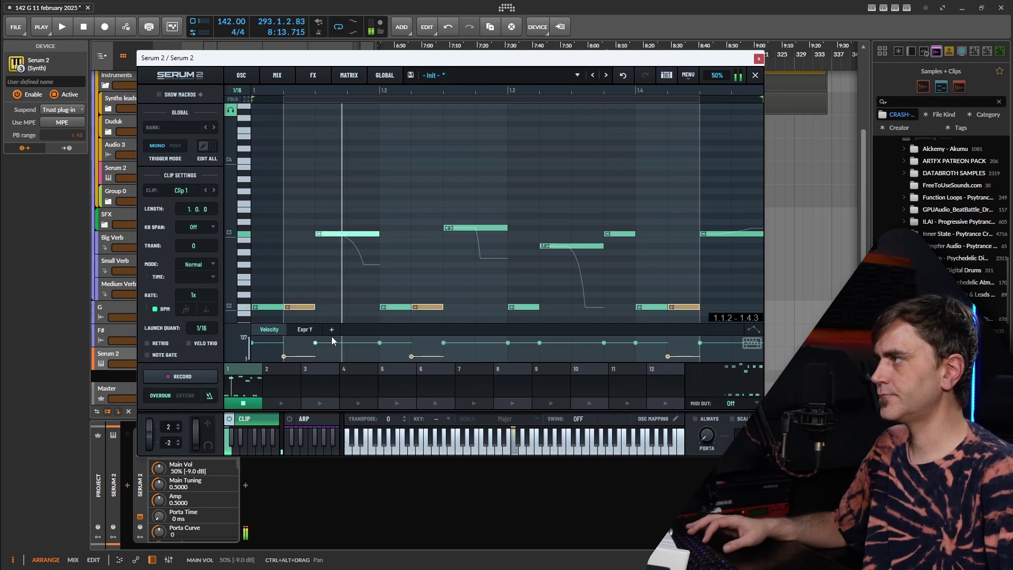
left_click(334, 293)
Lower the Expr Y value of the C2 note at 1.1.2 to -100 while the pattern plays.
left_click(300, 328)
key("space")
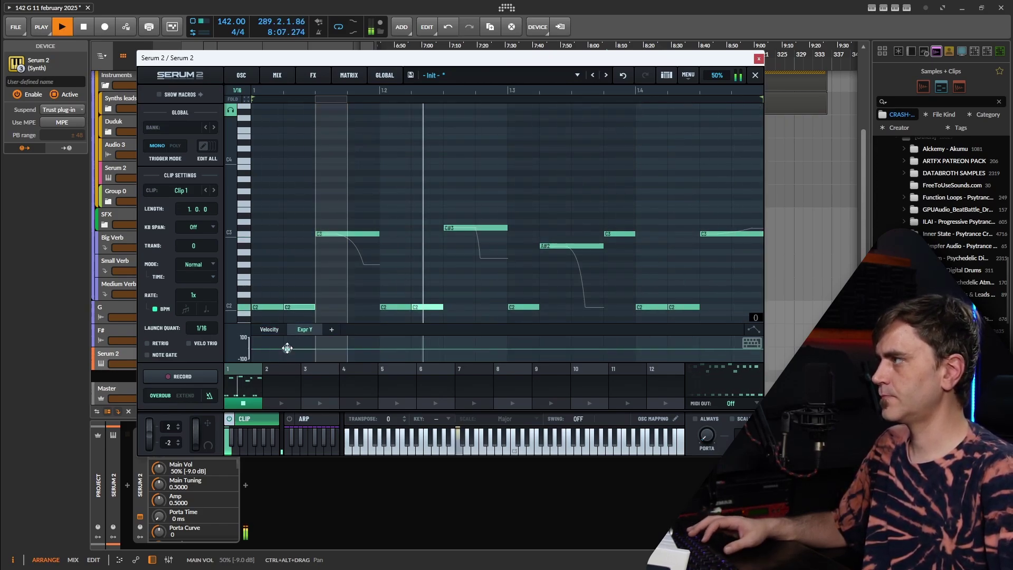
left_click_drag(296, 350, 300, 360)
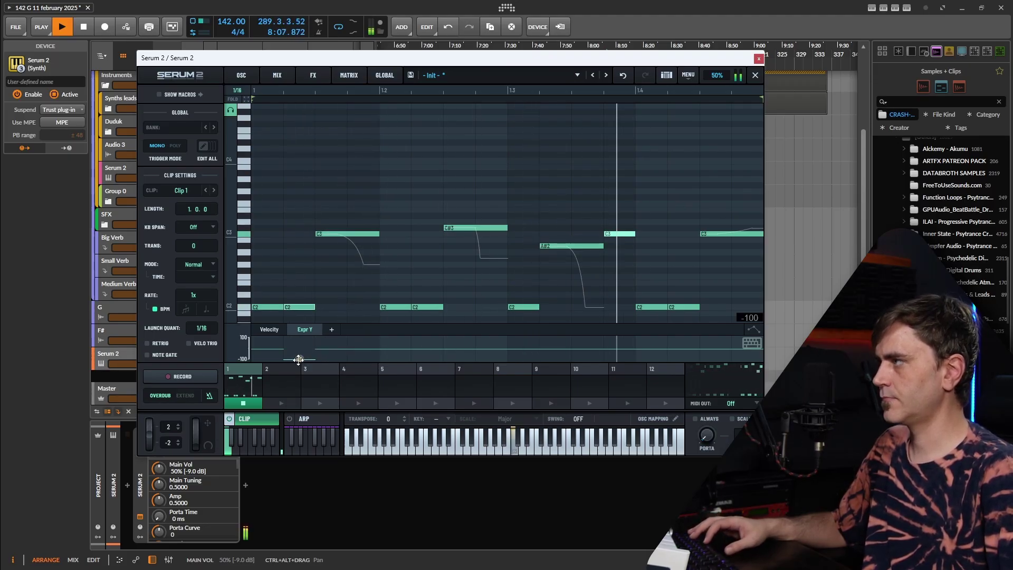
key("space")
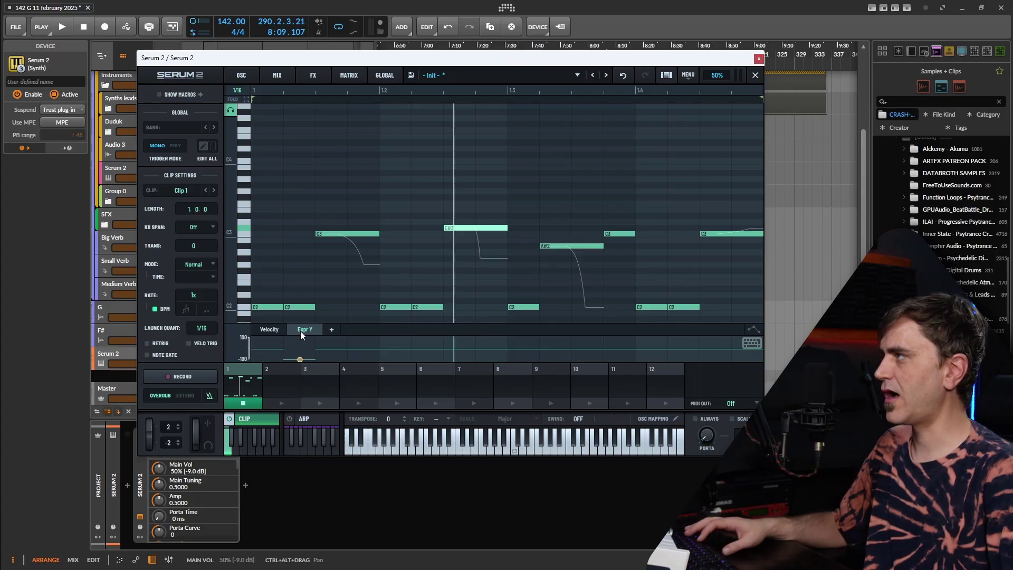
Add a bipolar modulation routing from Expr Y (Timbre) to the pan of oscillator A.
left_click(350, 81)
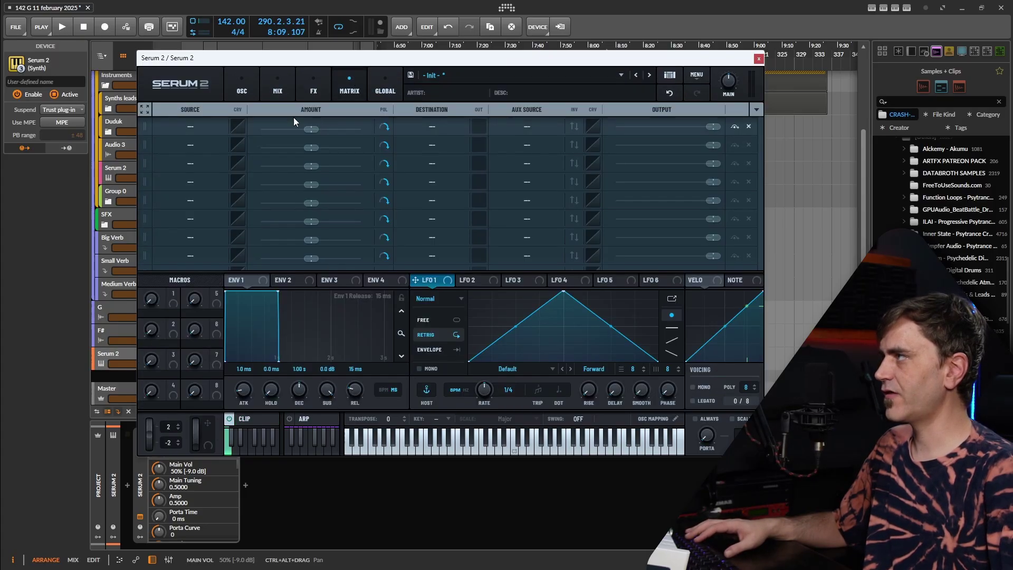
left_click(189, 127)
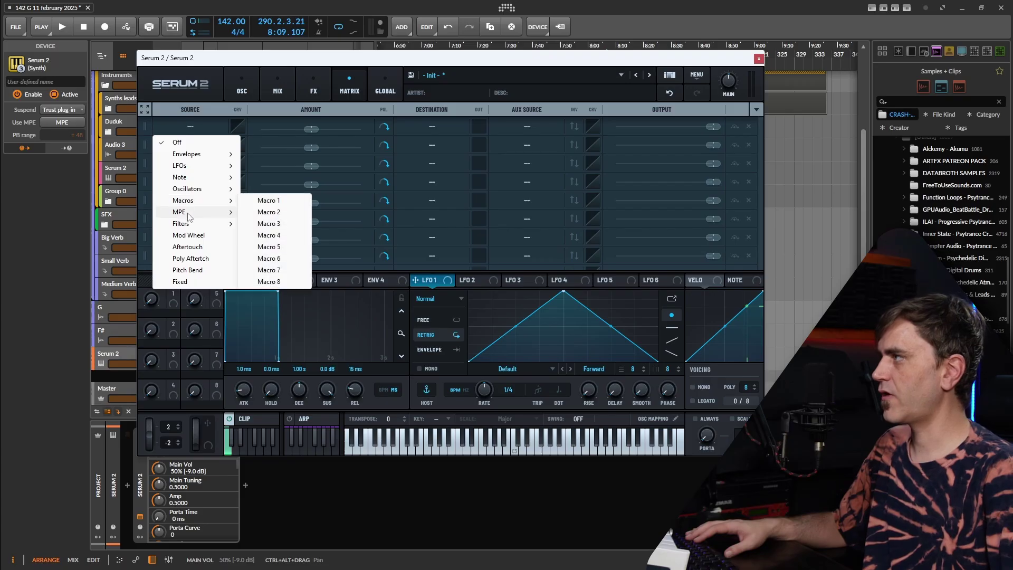
mouse_move(213, 214)
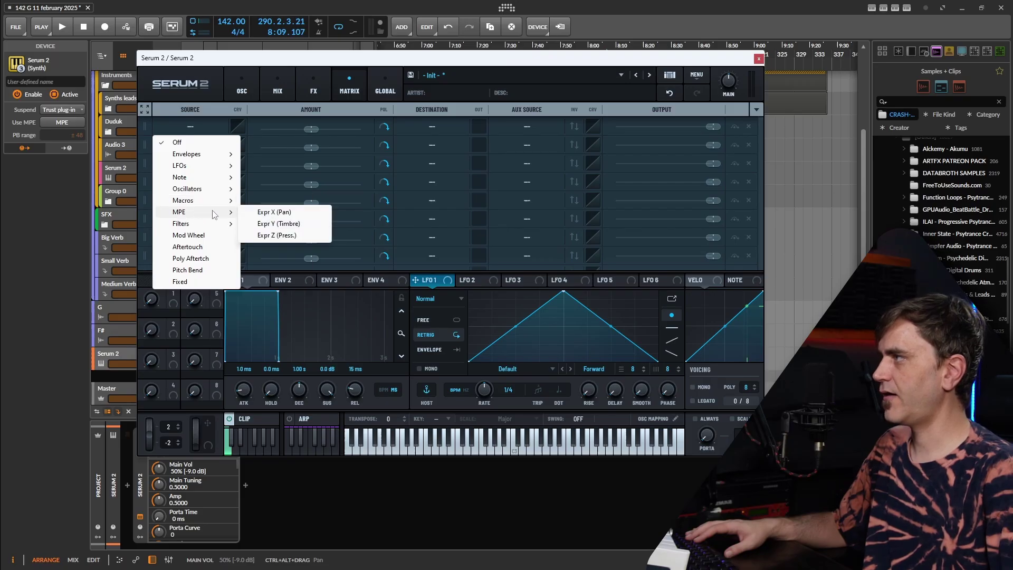
left_click(278, 224)
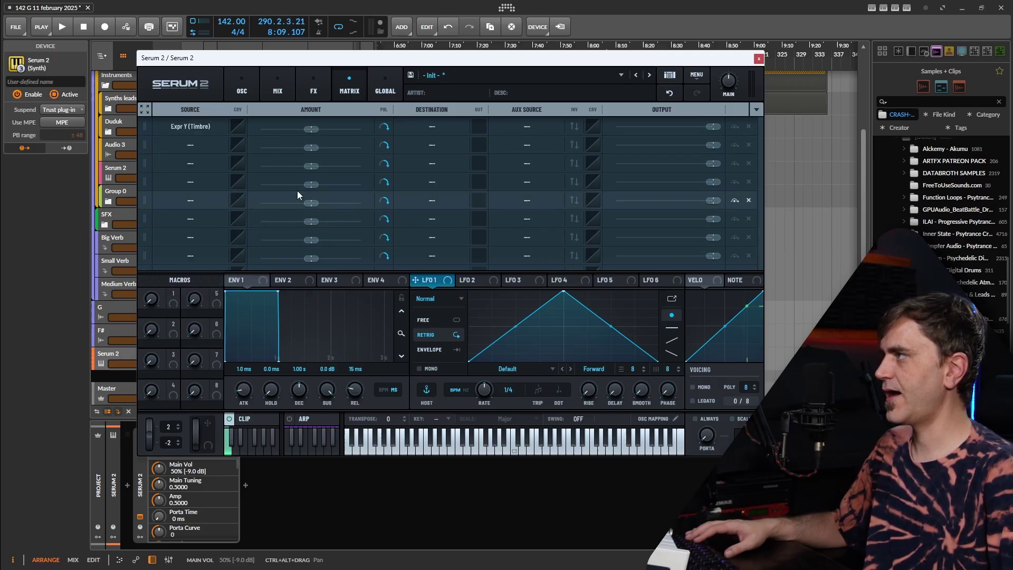
left_click(384, 127)
left_click(396, 131)
mouse_move(438, 153)
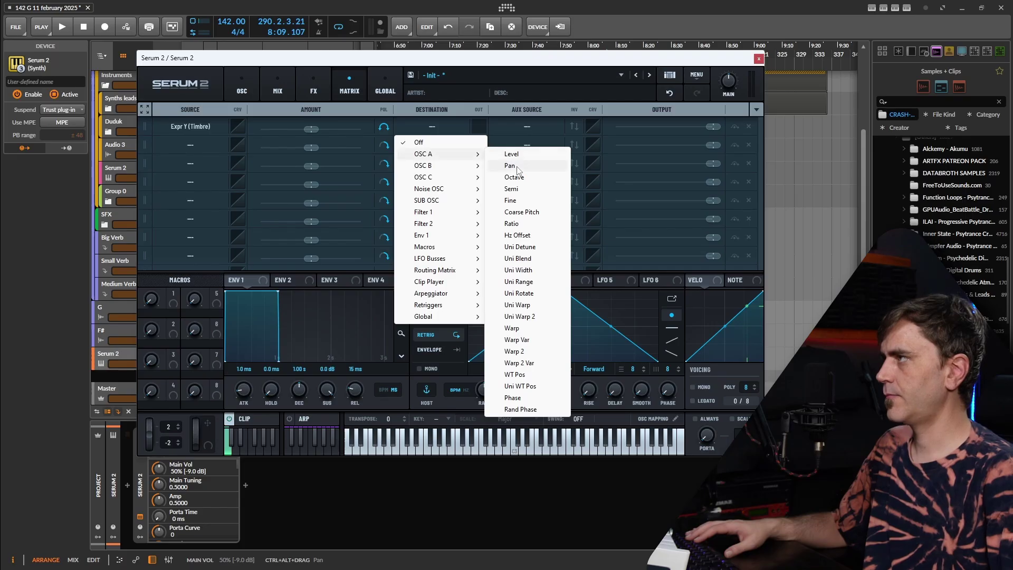
left_click(510, 166)
Set Expr Y to -100 on the notes at 1.1.1, 1.2.2, 1.3.1 and 1.4.1, and to 100 at 1.1.2, 1.2.1, 1.3.4 and 1.4.2.
key("space")
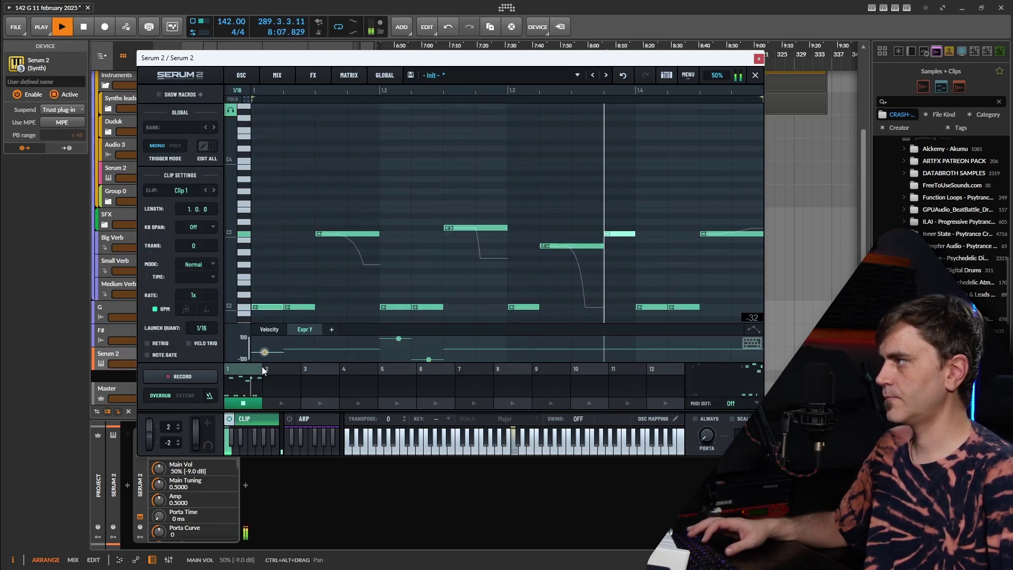
left_click_drag(262, 366, 324, 321)
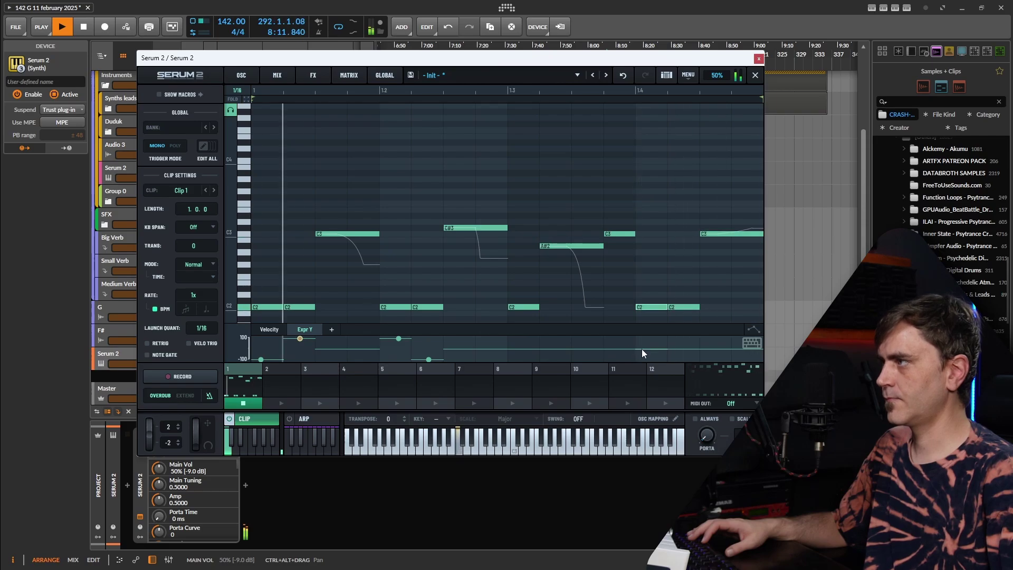
left_click_drag(642, 349, 650, 363)
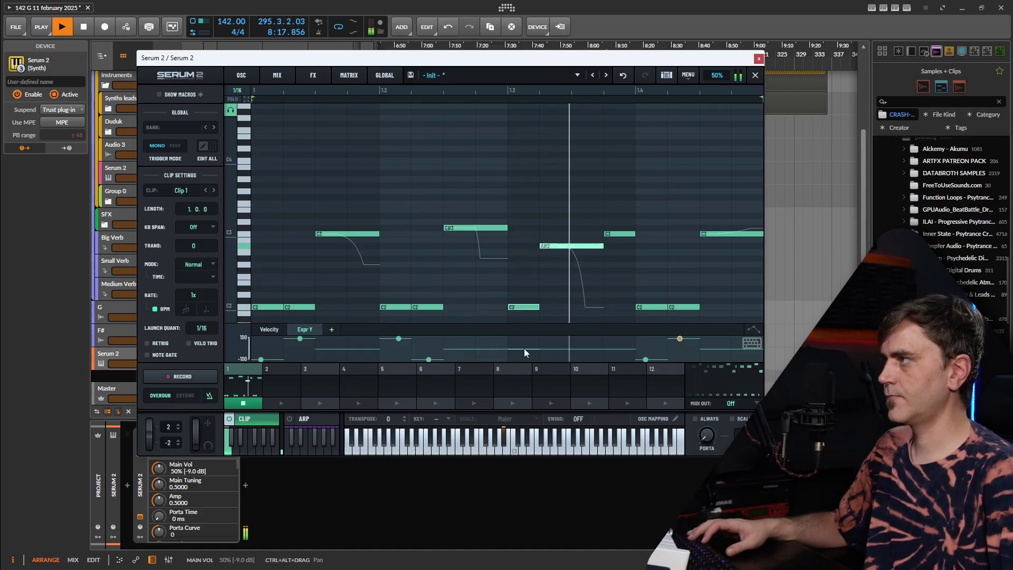
left_click_drag(524, 349, 535, 374)
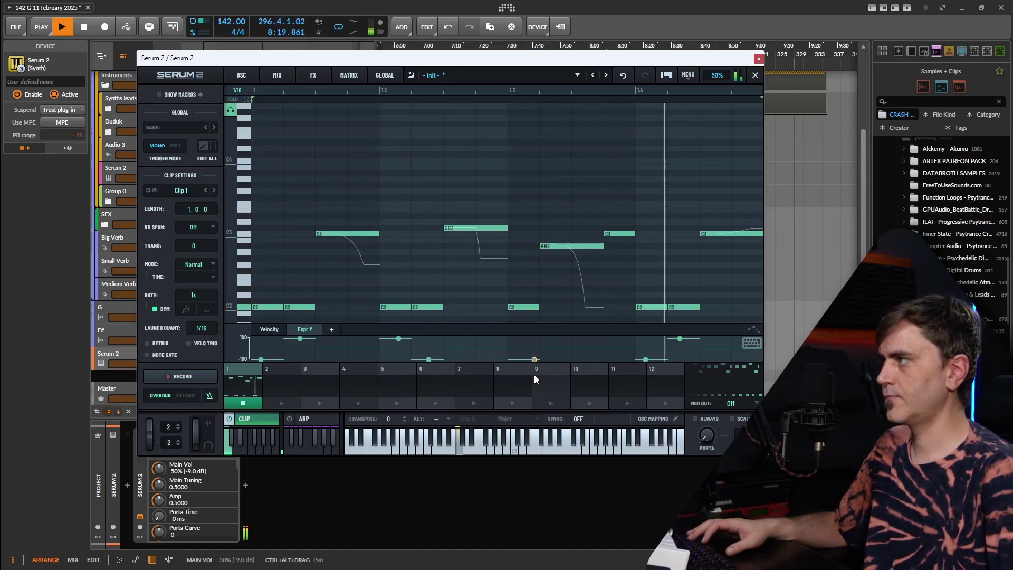
left_click(627, 339)
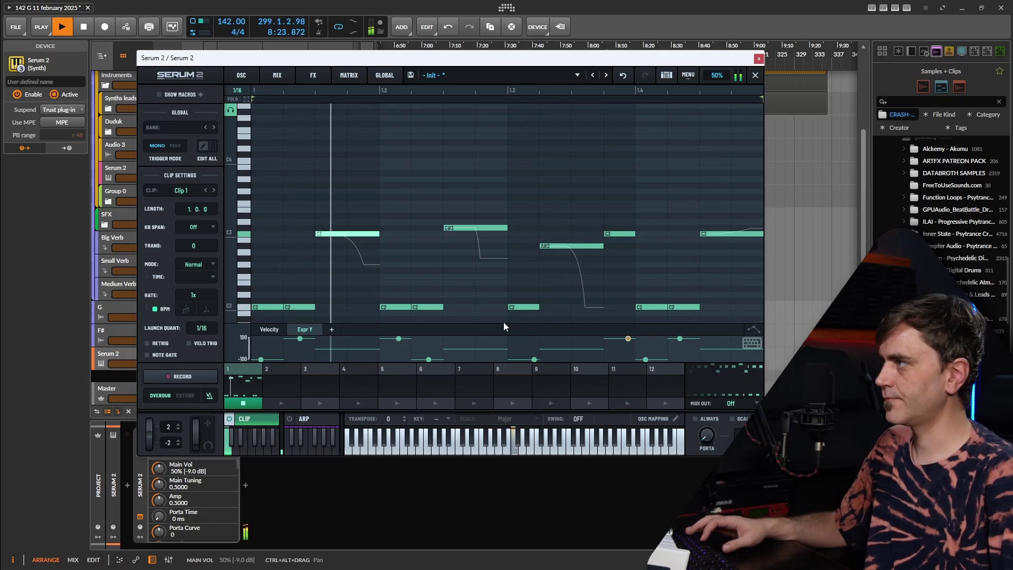
key("space")
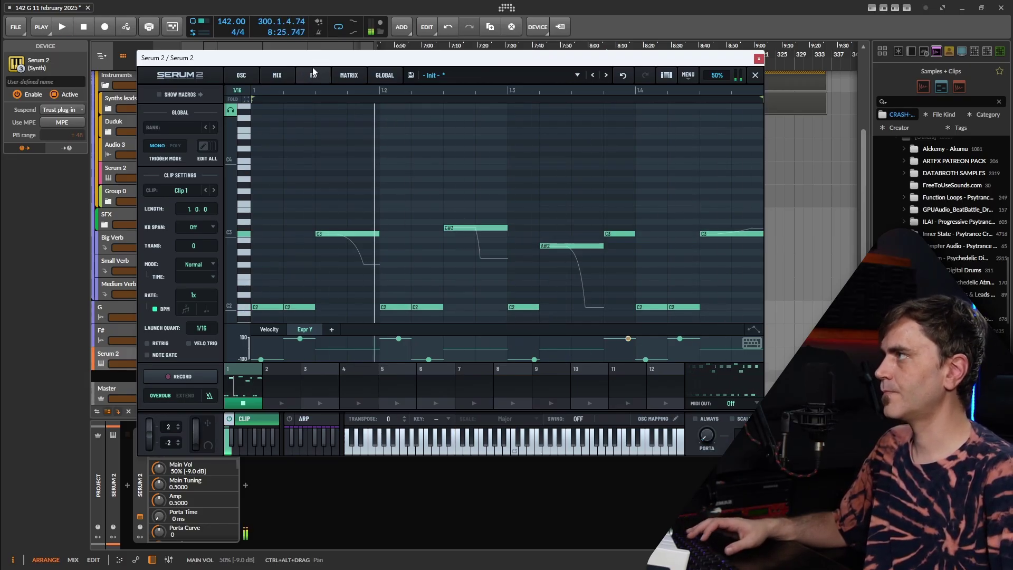
Fine-tune the positive modulation amount from Expr Y to oscillator A's pan and play the pattern.
left_click(348, 75)
left_click_drag(334, 131, 333, 131)
key("space")
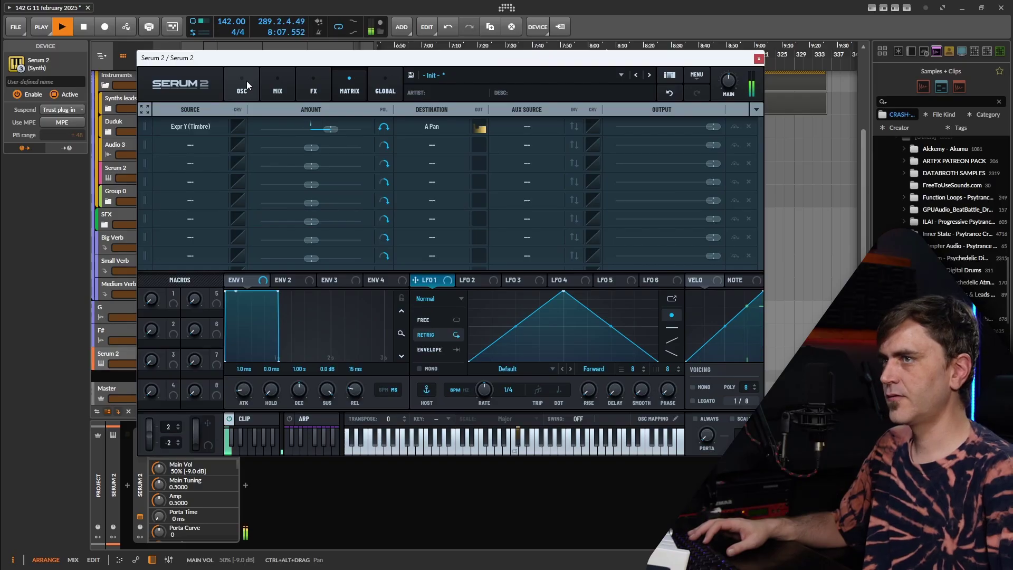
Assign note velocity to the level of oscillator A and play the pattern.
left_click(246, 80)
key("space")
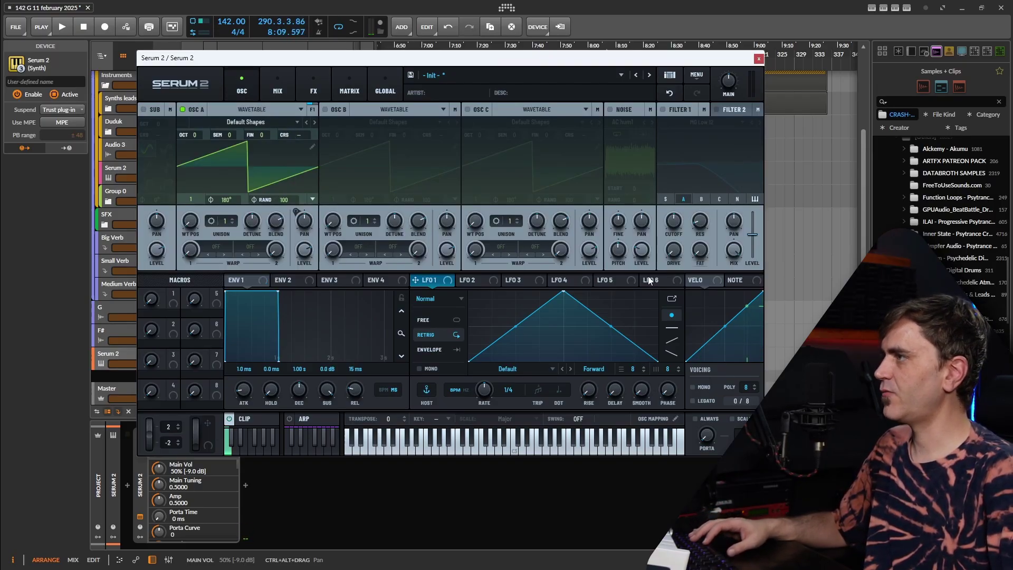
left_click_drag(711, 276, 300, 234)
key("space")
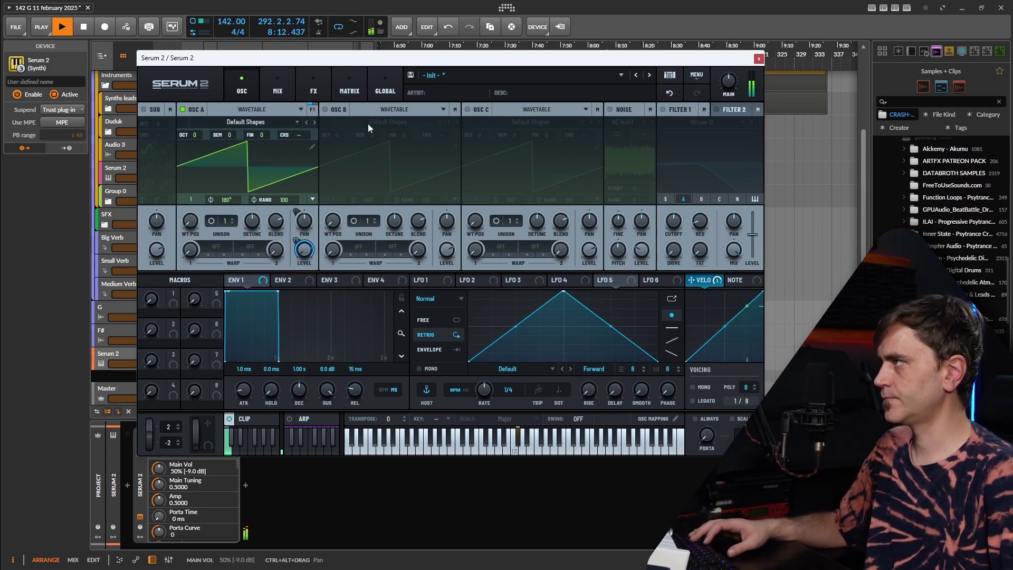
Raise the velocity of the C2 notes at 1.1.2, 1.2.2 and 1.4.2 to slightly below the other notes.
left_click(265, 413)
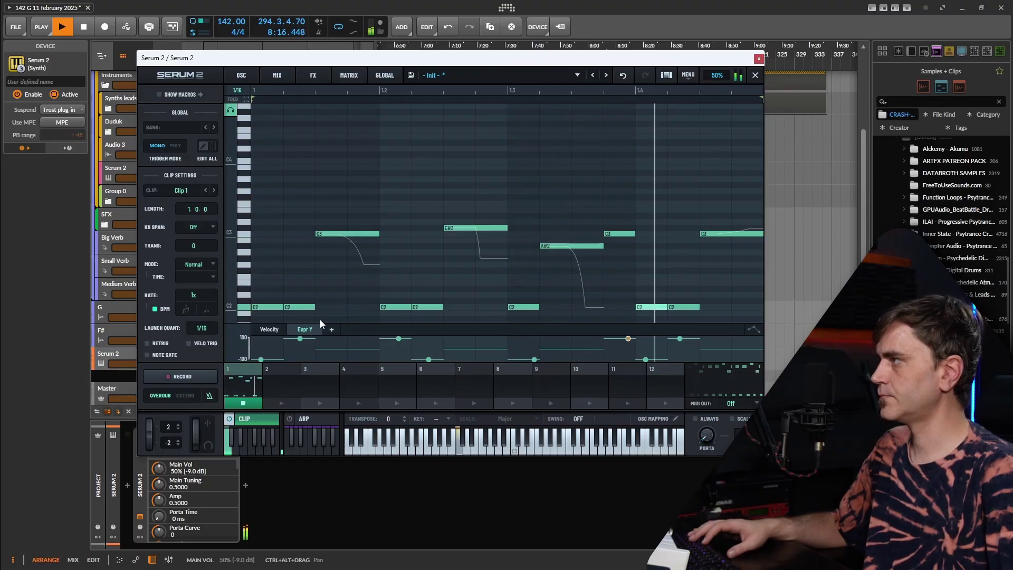
left_click(269, 328)
left_click_drag(274, 353, 687, 347)
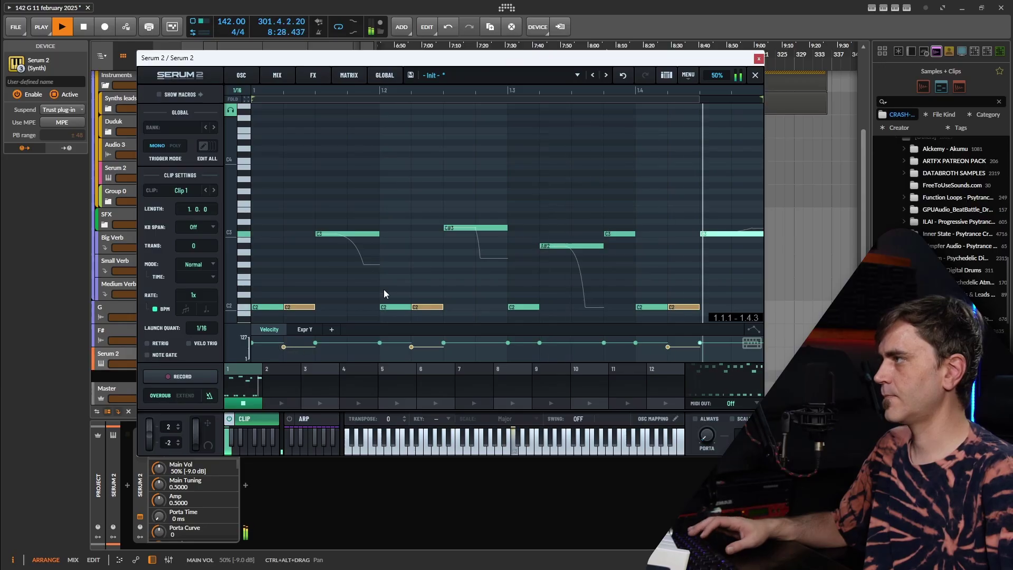
key("space")
Enable Filter 1 with the MG Low 12 type, raise its resonance and lower its cutoff to about 715 Hz during playback.
left_click(666, 75)
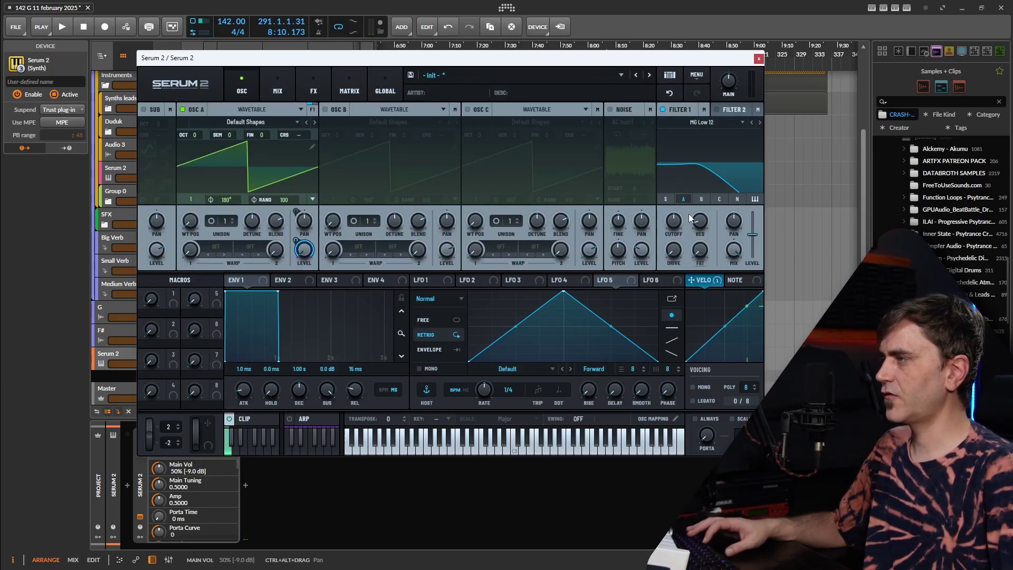
key("space")
left_click_drag(674, 221, 680, 244)
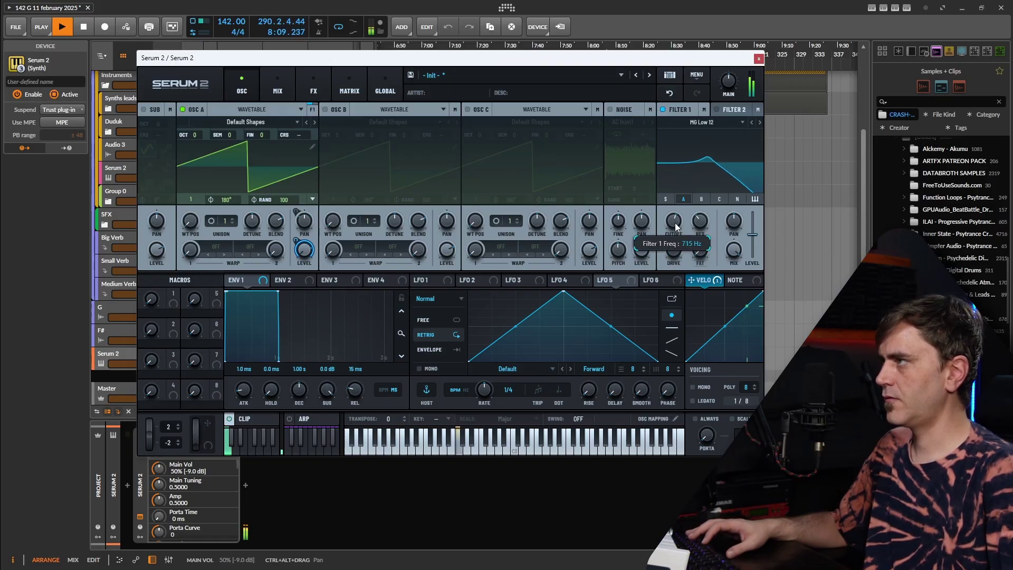
Assign LFO 1 to Filter 1's cutoff, make it free-running and set its unsynced rate to about 0.3 Hz.
left_click_drag(434, 279, 673, 221)
left_click(429, 320)
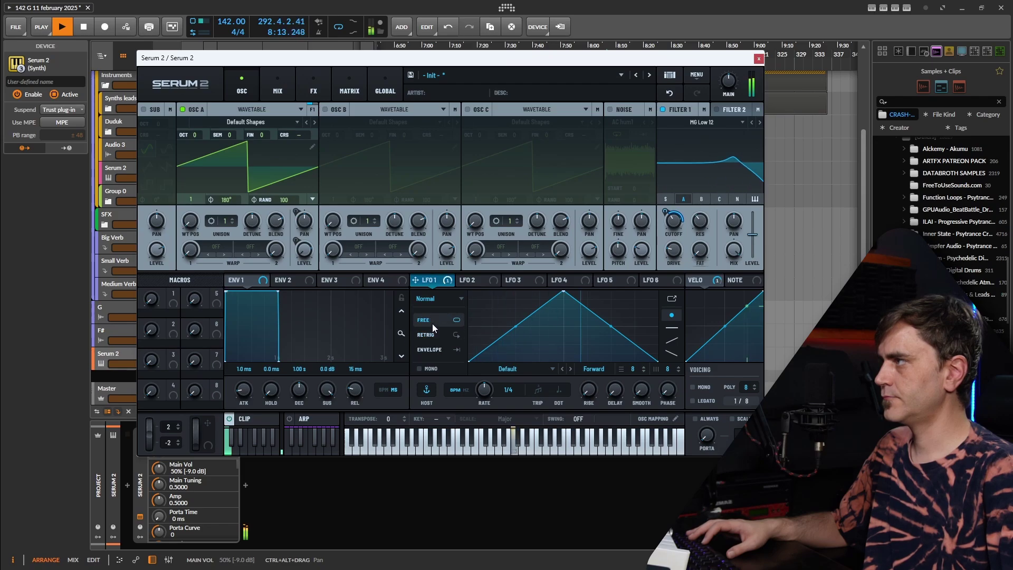
left_click(465, 390)
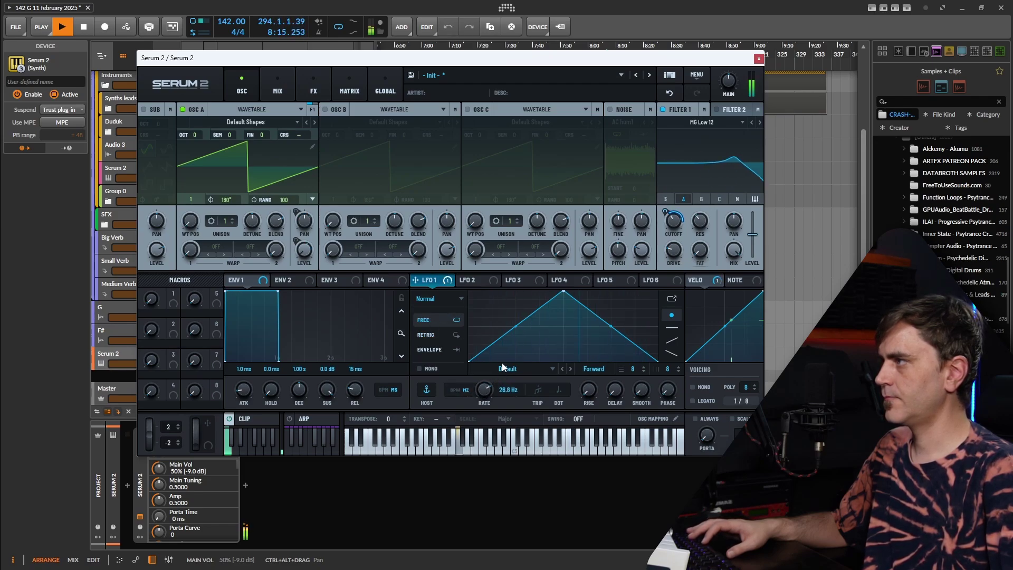
left_click_drag(484, 390, 484, 403)
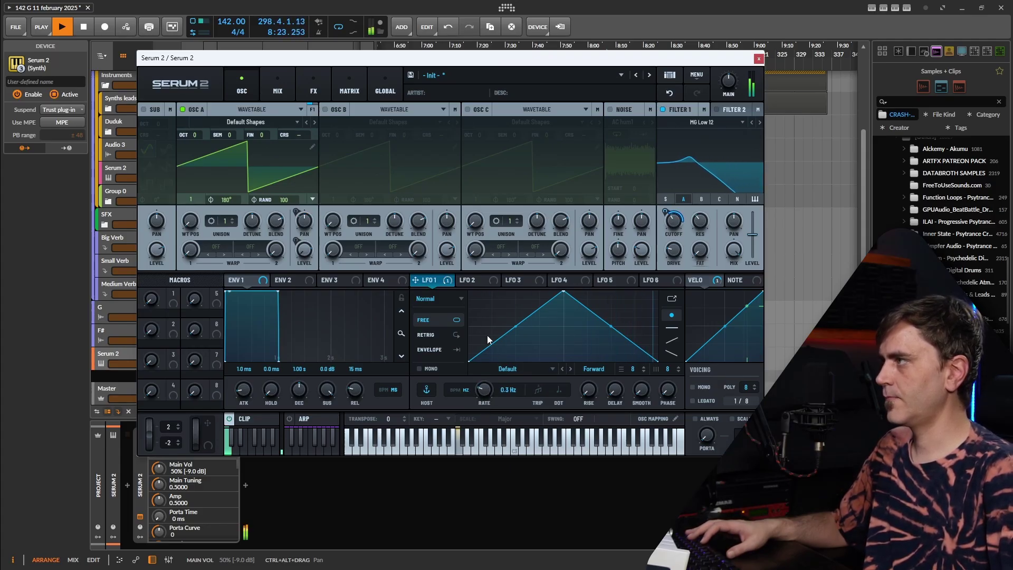
Assign LFO 2, free-running at 4 bar, to LFO 1's rate and lower LFO 1's base rate to 0.03 Hz.
left_click_drag(475, 282, 477, 413)
left_click(436, 319)
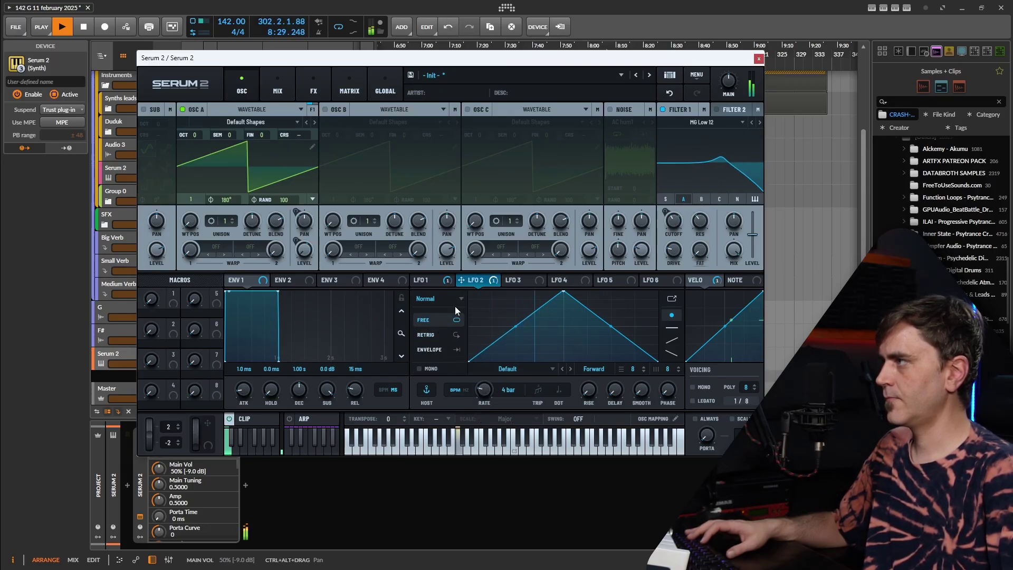
left_click(427, 280)
left_click_drag(479, 377, 464, 358)
Reduce the LFO 2 to LFO 1 rate modulation amount to 55% and set LFO 2's rate to 8 bar.
left_click(348, 92)
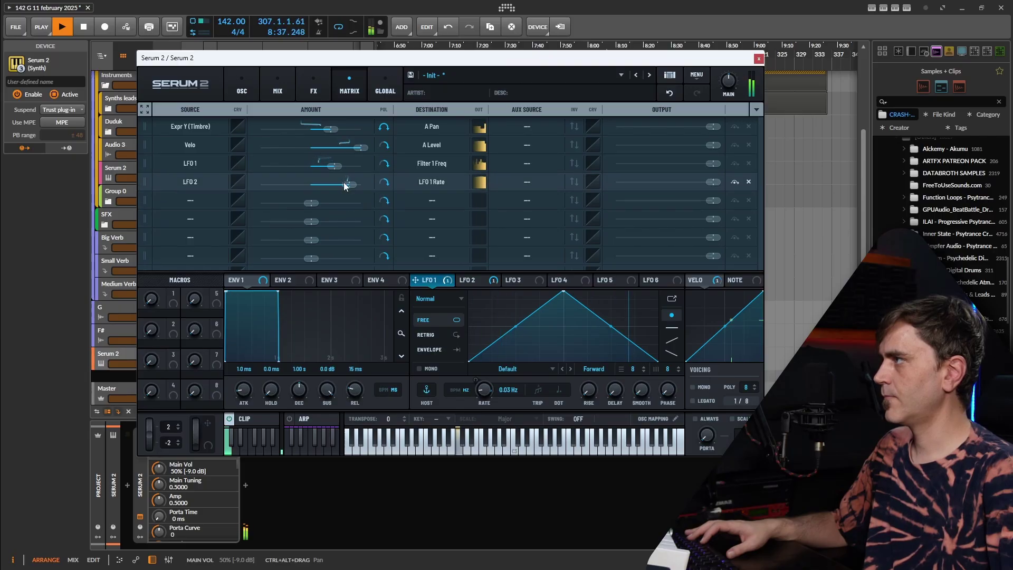
left_click_drag(344, 182, 340, 185)
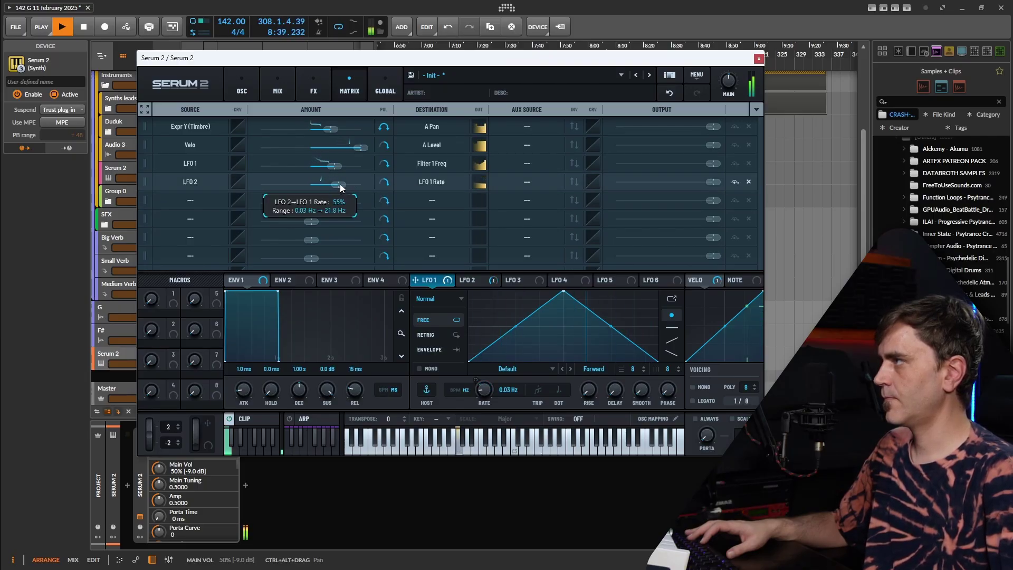
left_click(241, 89)
left_click(479, 280)
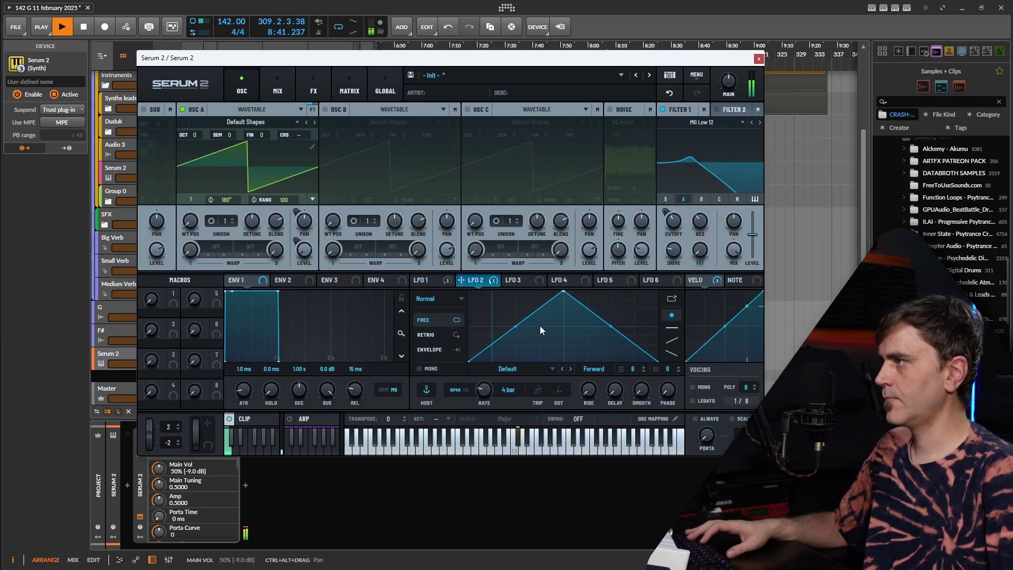
left_click_drag(483, 391, 478, 395)
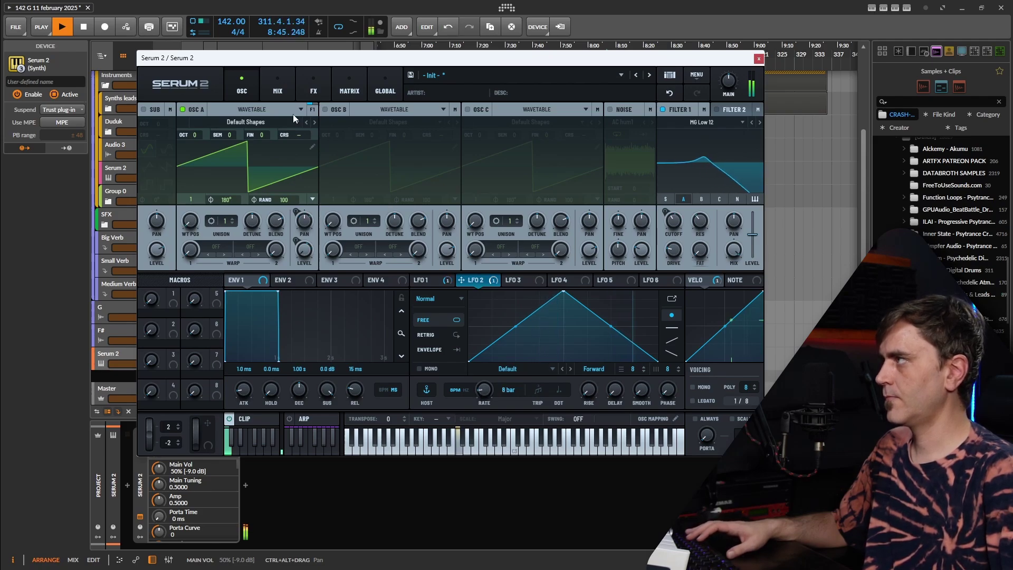
Add a Delay to the main effects chain and set its mode to Ping-Pong.
left_click(319, 78)
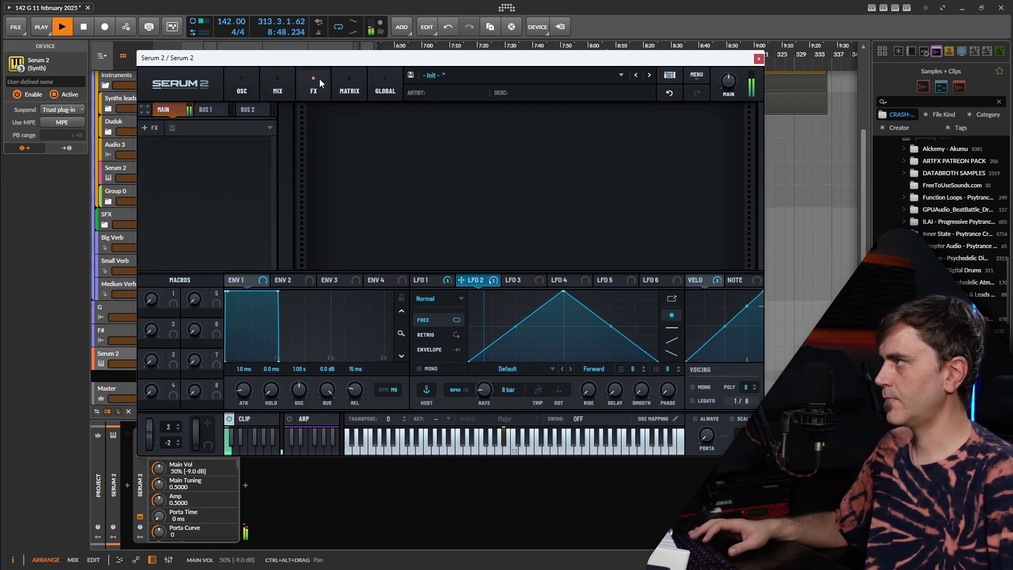
left_click(153, 129)
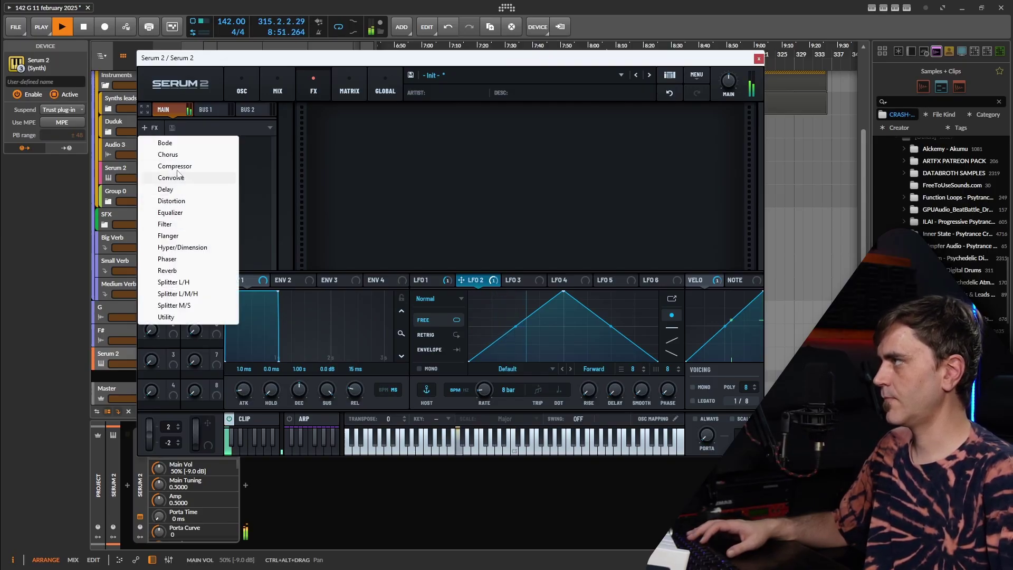
left_click(167, 189)
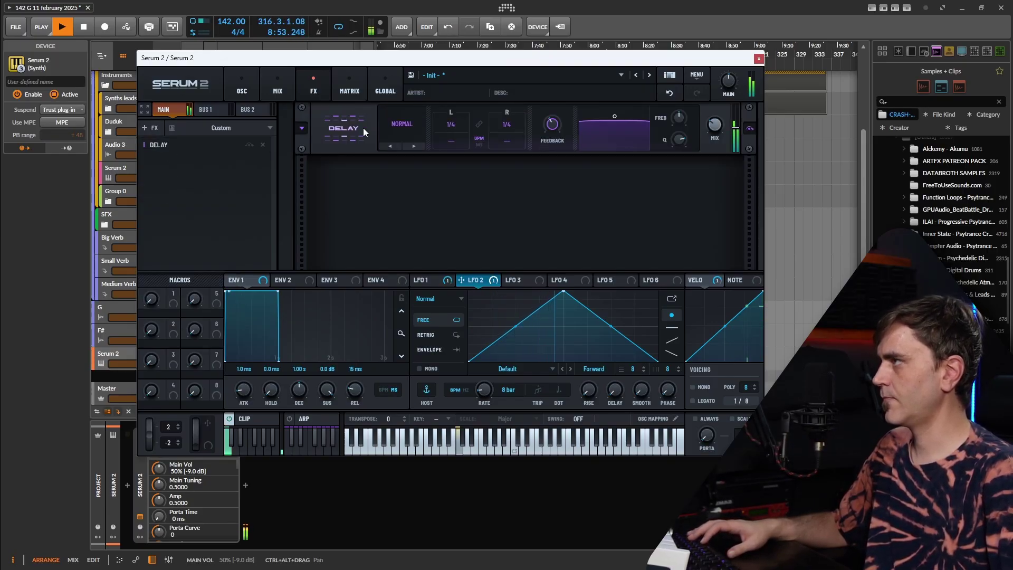
left_click(419, 131)
left_click(415, 157)
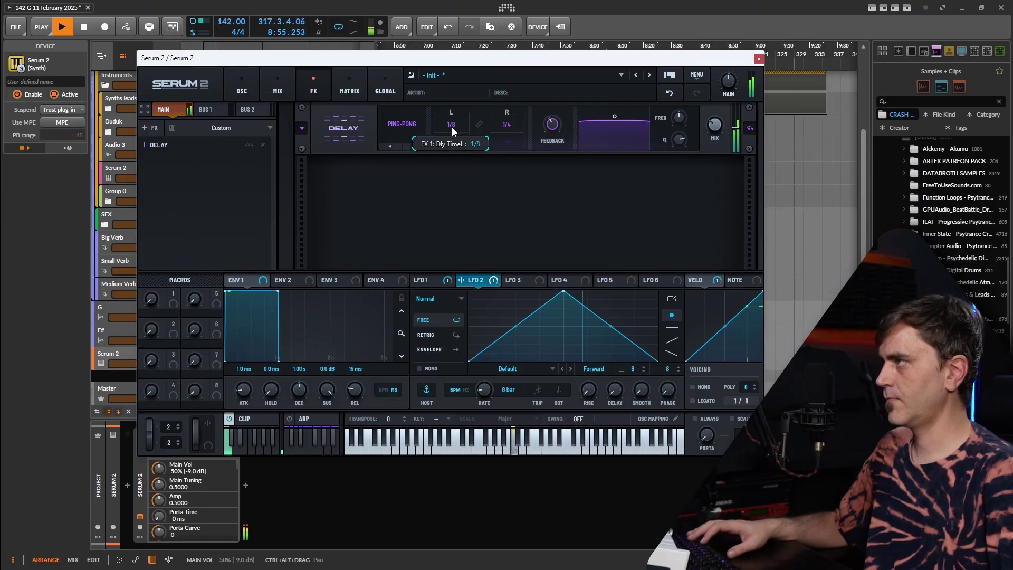
Set the linked left and right delay times to dotted 1/8 and shape the delay's filter to cut the lows.
left_click_drag(451, 127, 452, 133)
left_click(451, 143)
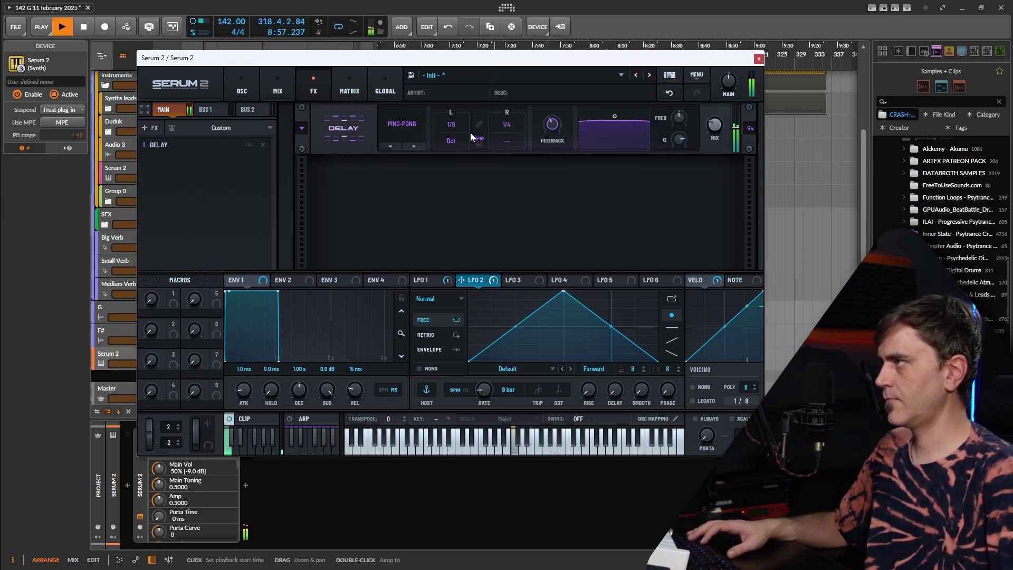
left_click_drag(612, 119, 626, 133)
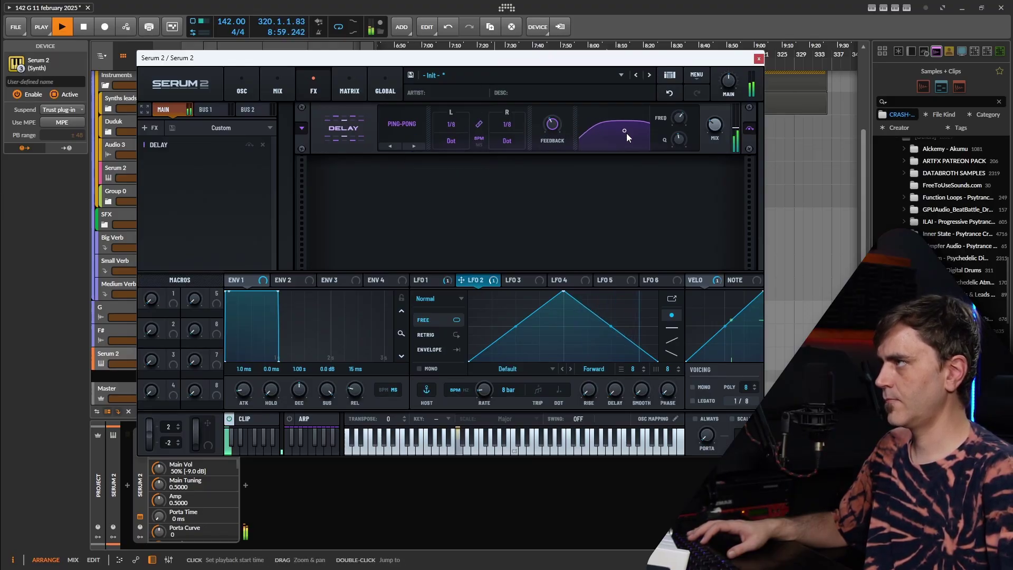
left_click(262, 88)
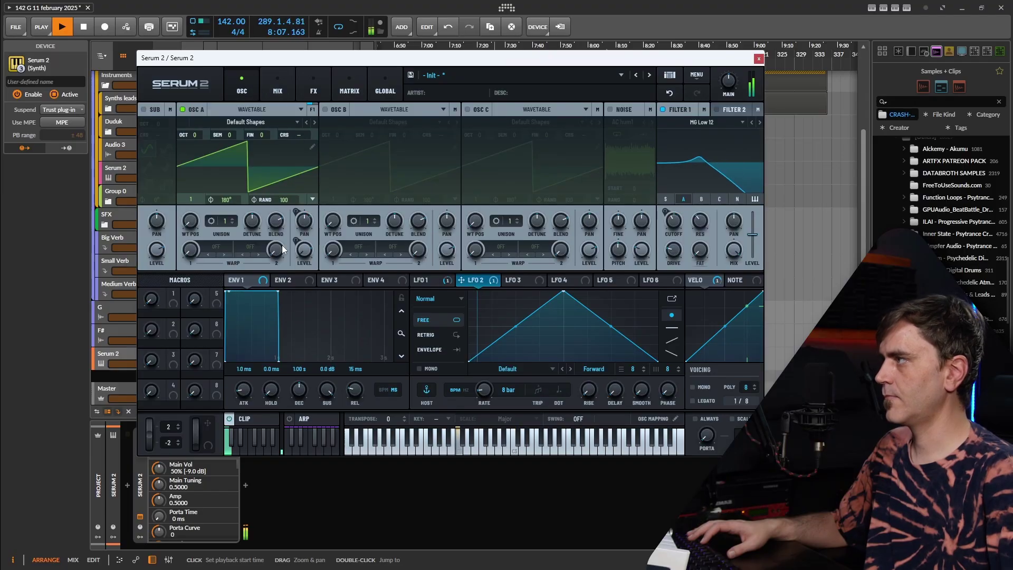
Copy clip 1 into clip slot 2 and launch the copy.
left_click(255, 423)
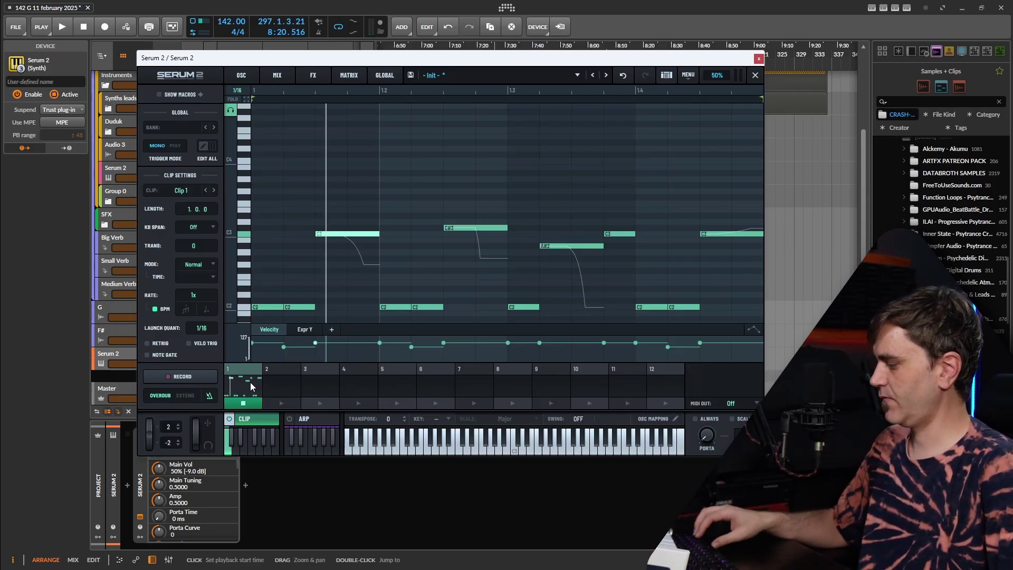
left_click_drag(251, 383, 292, 382)
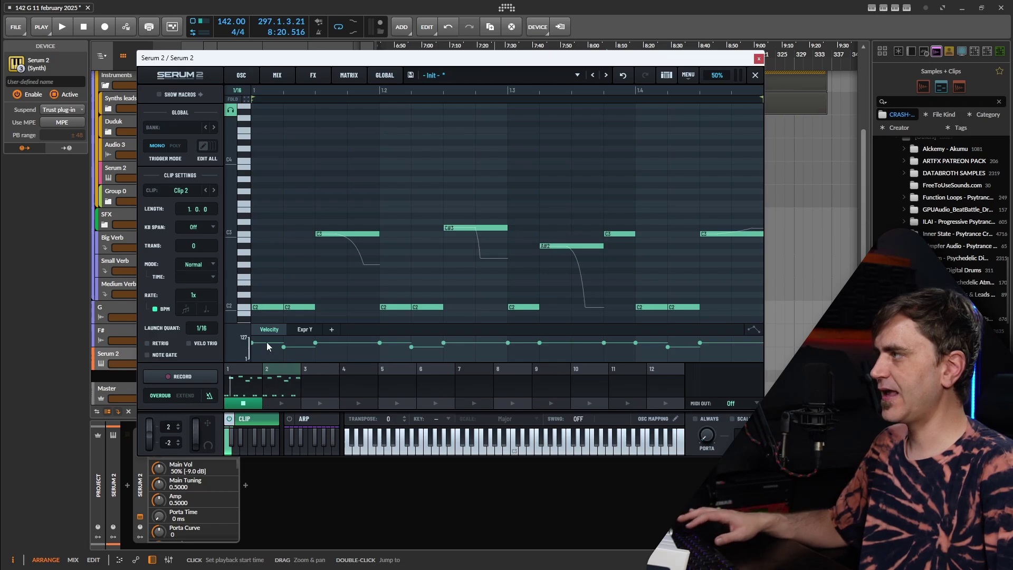
left_click(280, 400)
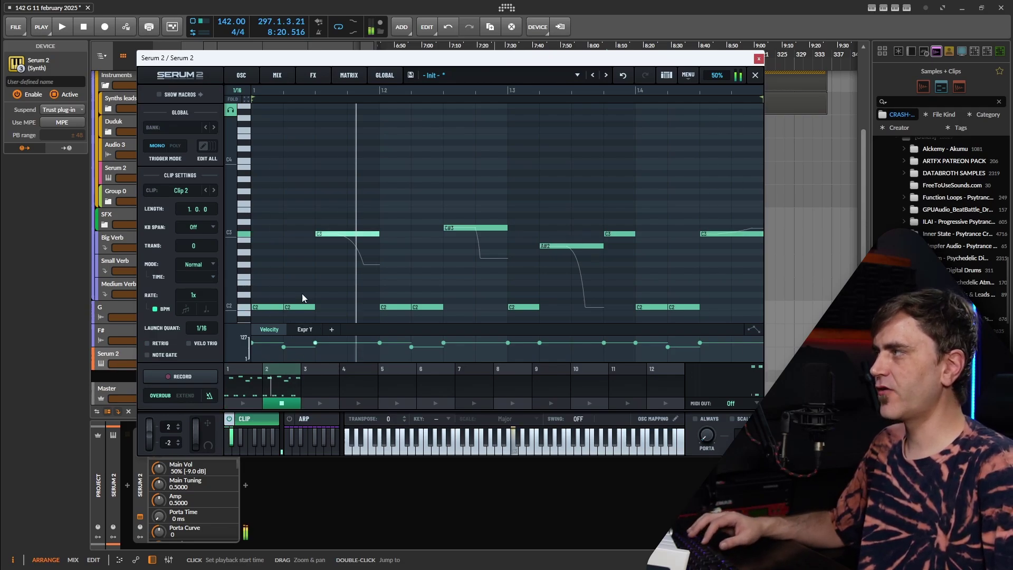
In clip 2, raise the C2 note at 1.1.2 to G3 and the one at 1.2.2 to G#3, auditioning the changes.
left_click(296, 306)
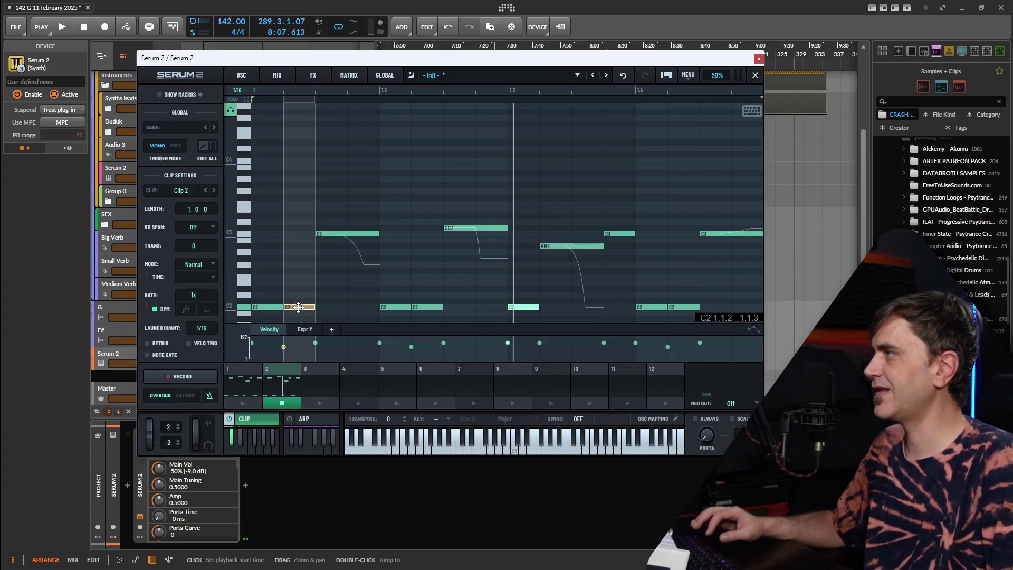
left_click_drag(299, 307, 298, 191)
key("space")
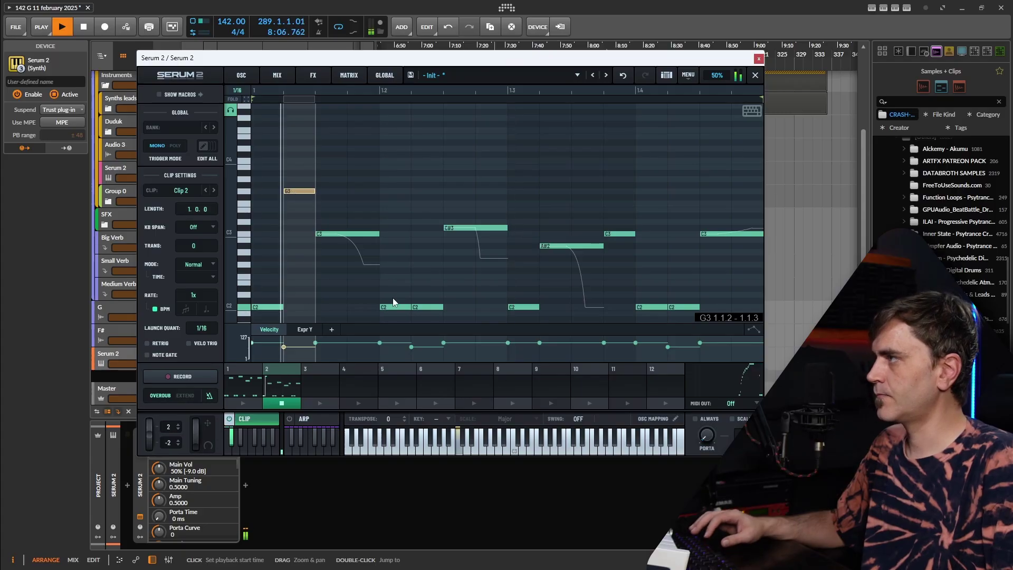
key("space")
left_click_drag(427, 311, 436, 181)
key("space")
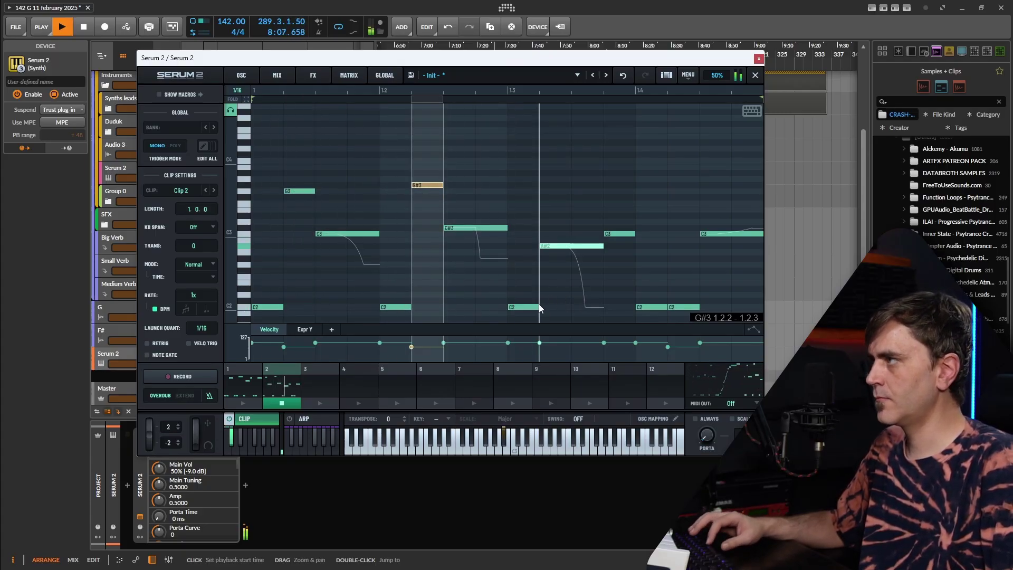
Raise clip 2's remaining low notes to D#3 at 1.3.1, D3 at 1.4.1 and A#2 at 1.4.2, and play the result.
left_click_drag(514, 309, 529, 216)
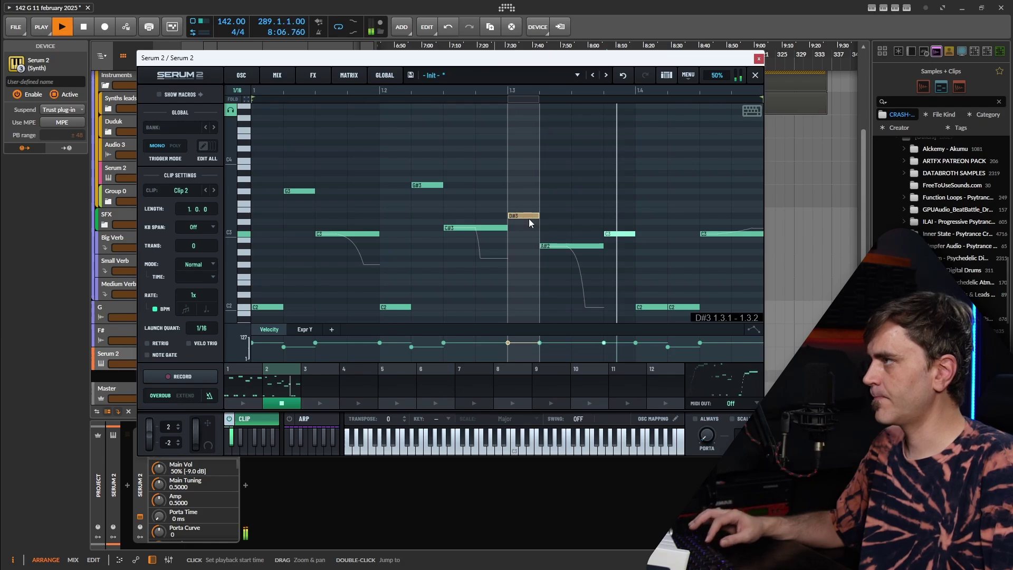
key("space")
left_click_drag(656, 307, 678, 250)
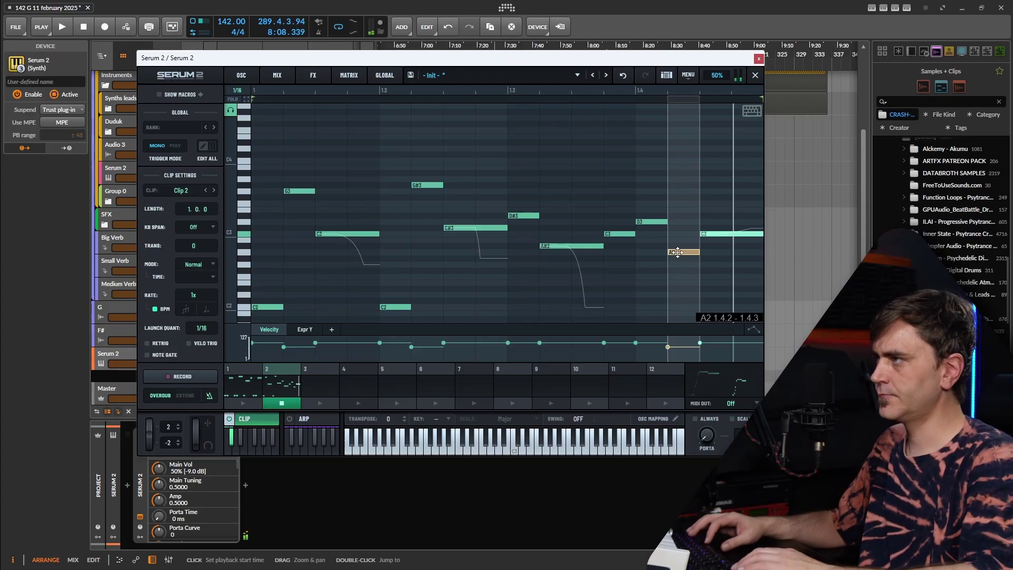
key("space")
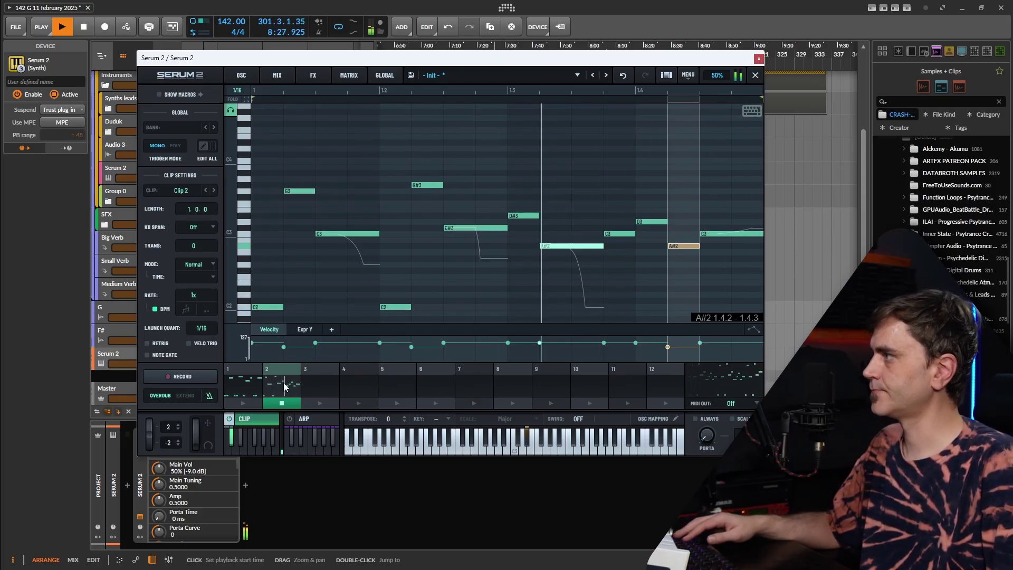
Switch to clip 4, audition its pattern and view the clip load and save options.
left_click(359, 385)
key("space")
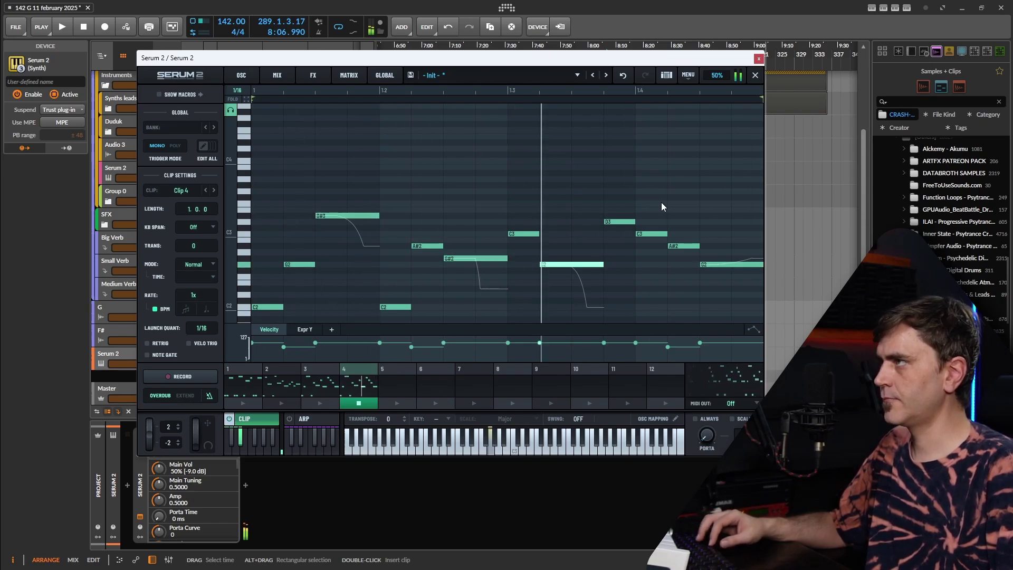
key("space")
key("space")
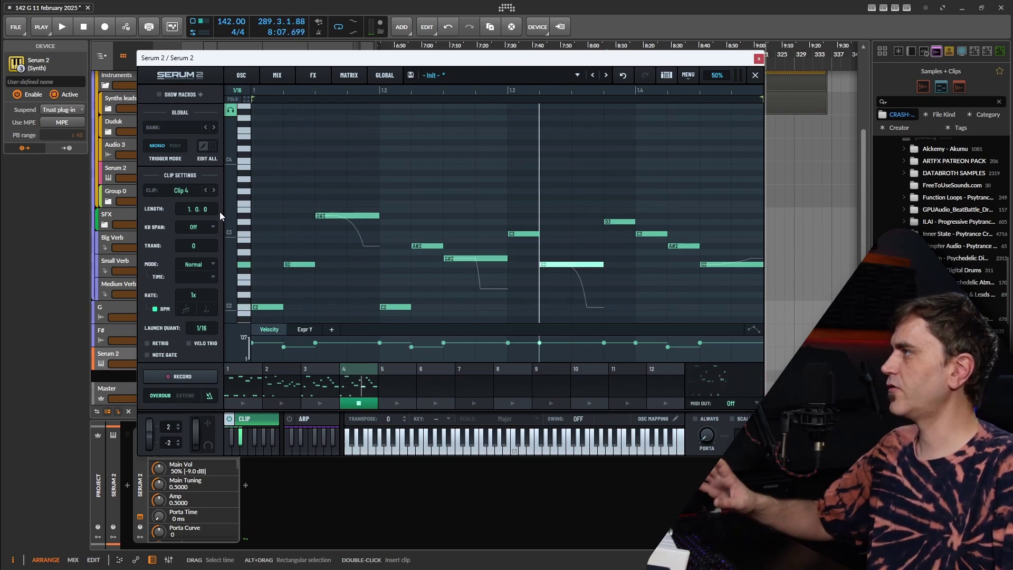
left_click(188, 191)
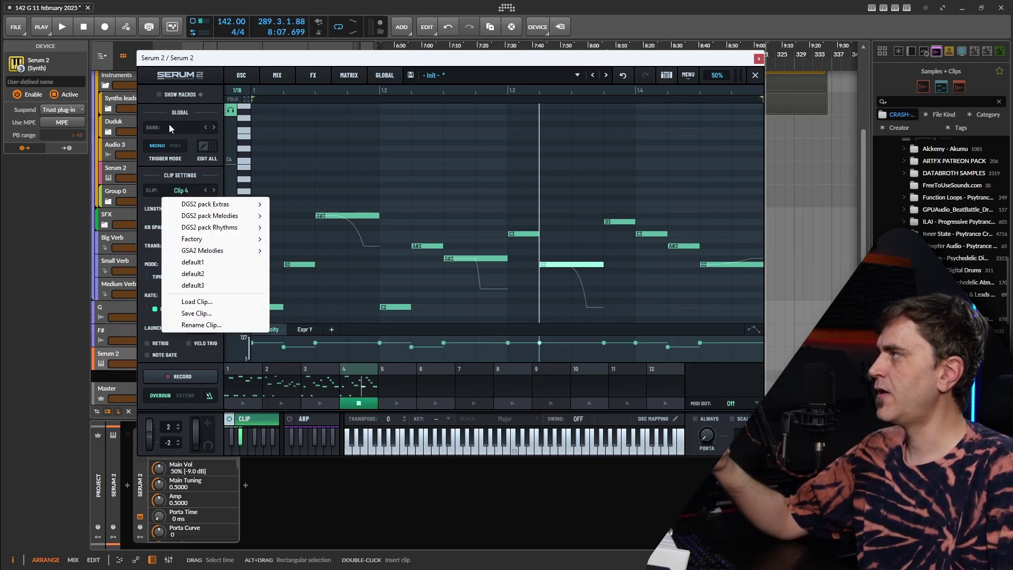
left_click(186, 108)
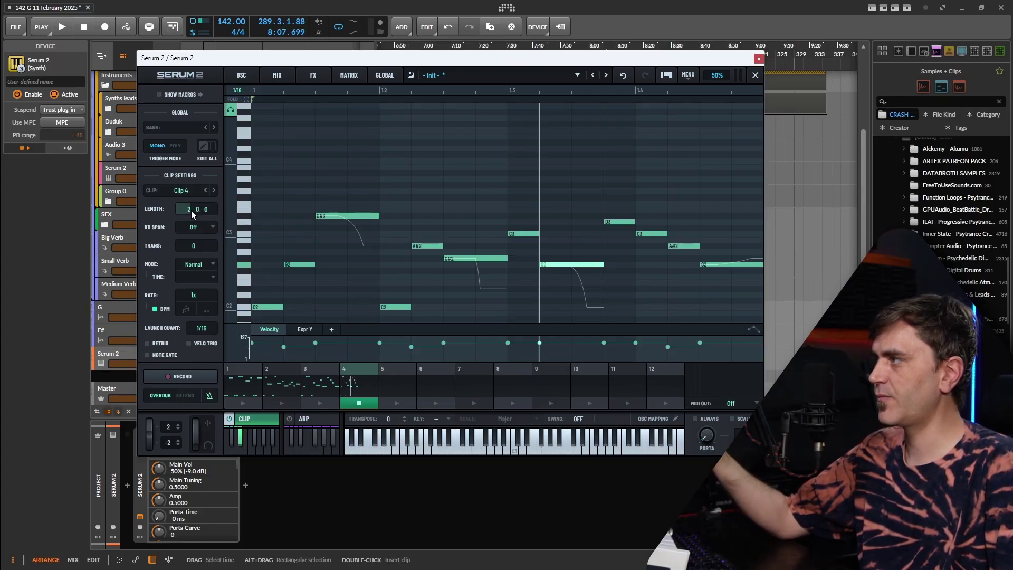
Try extending clip 4 to four bars and placing a C3 note in its second bar.
scroll(191, 210, "down", 1)
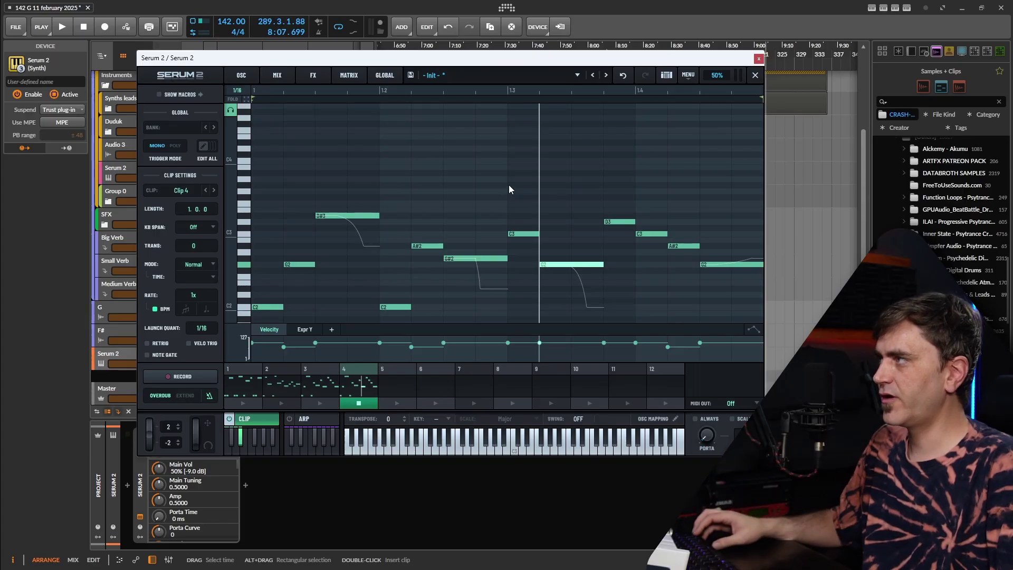
scroll(513, 180, "down", 3)
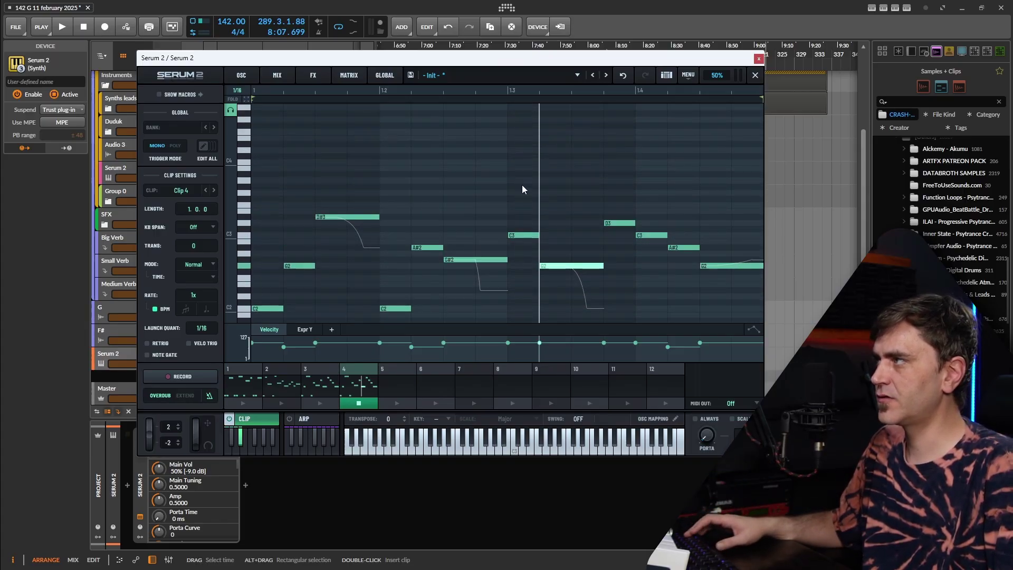
scroll(187, 209, "up", 3)
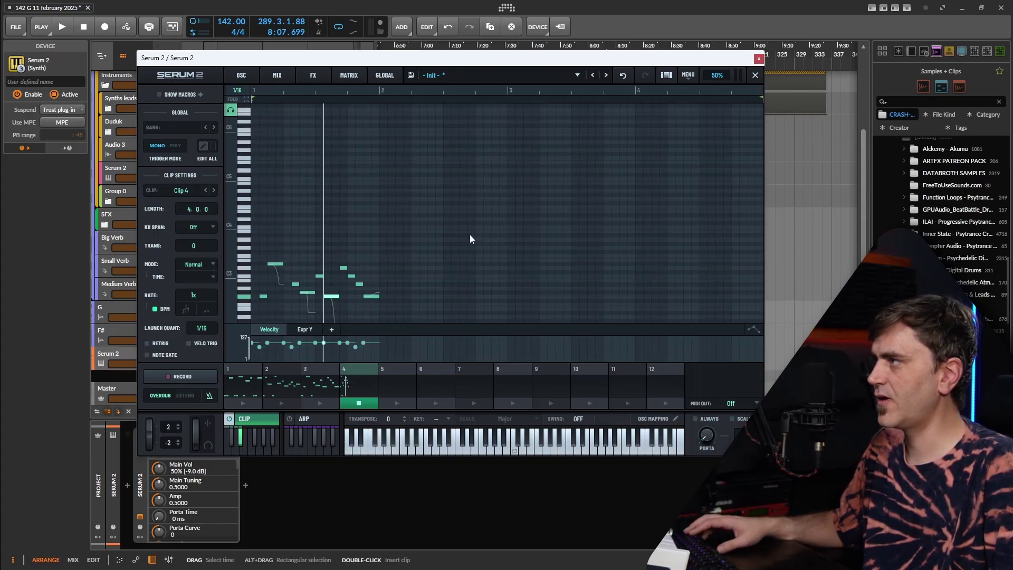
left_click(424, 276)
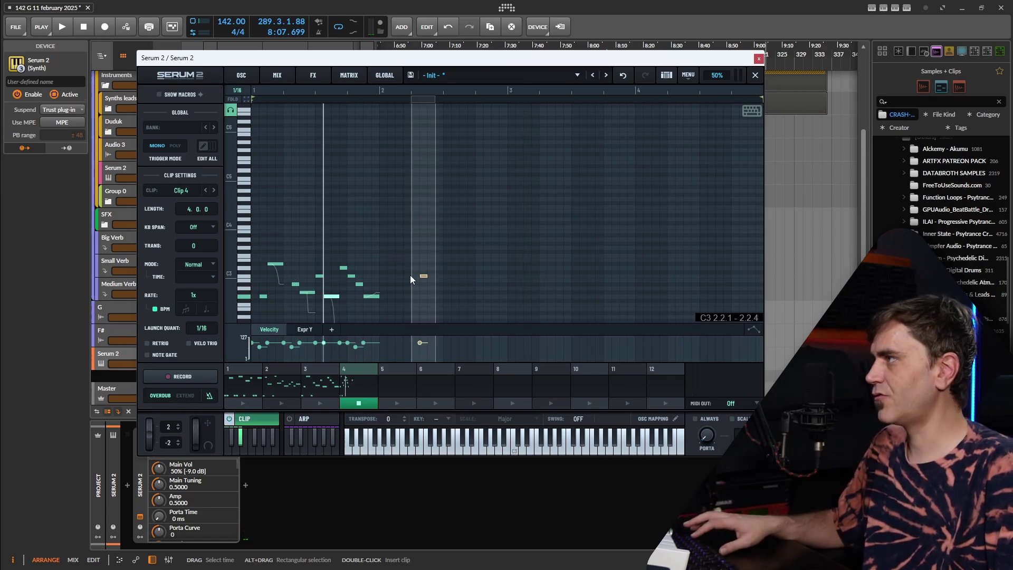
left_click(423, 276)
key("Delete")
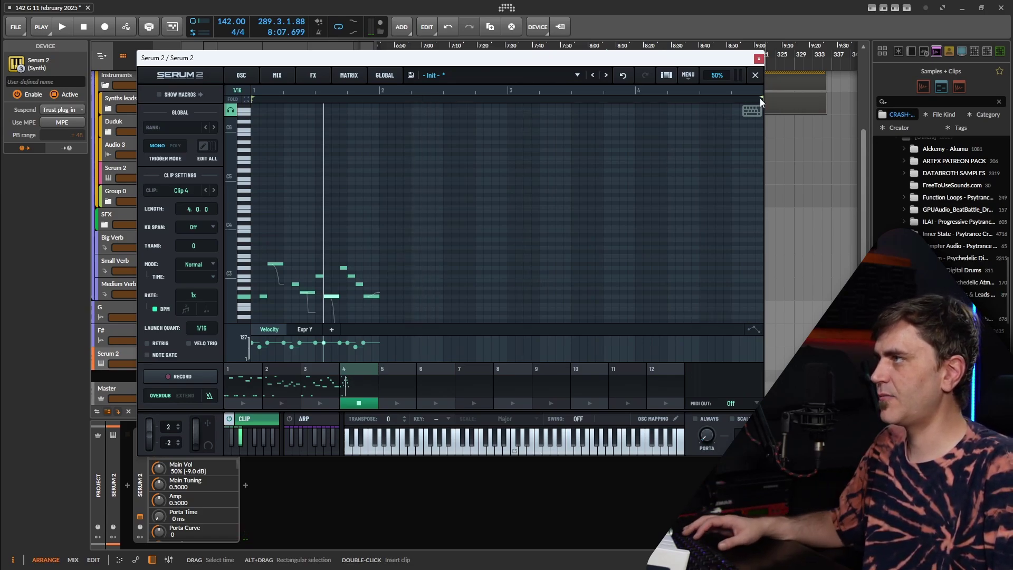
Shorten clip 4 to a length of 0.3.0 and audition the three-beat loop.
mouse_move(760, 99)
left_mouse_down()
mouse_move(673, 129)
mouse_move(381, 158)
left_mouse_up()
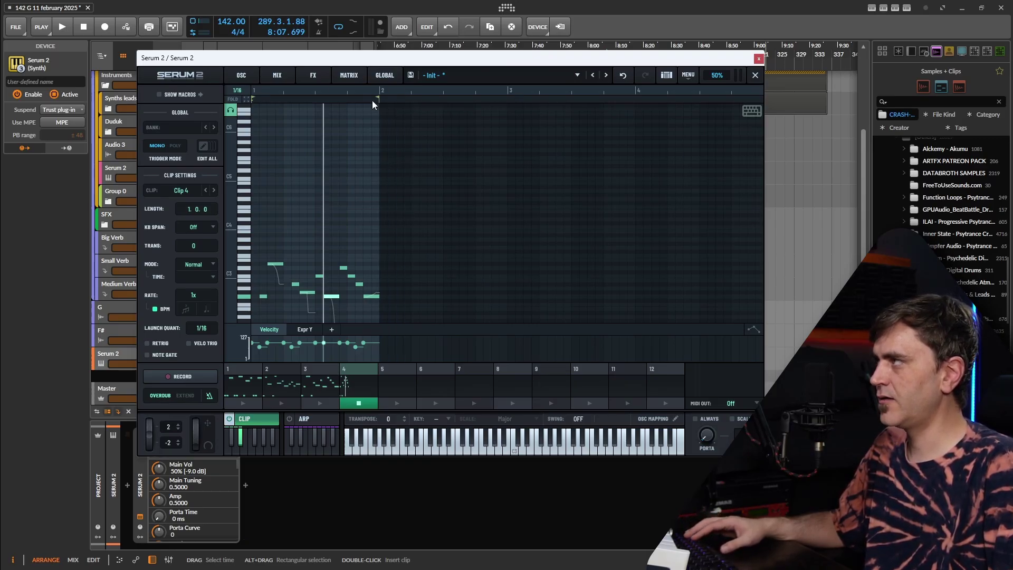
left_click_drag(378, 98, 349, 106)
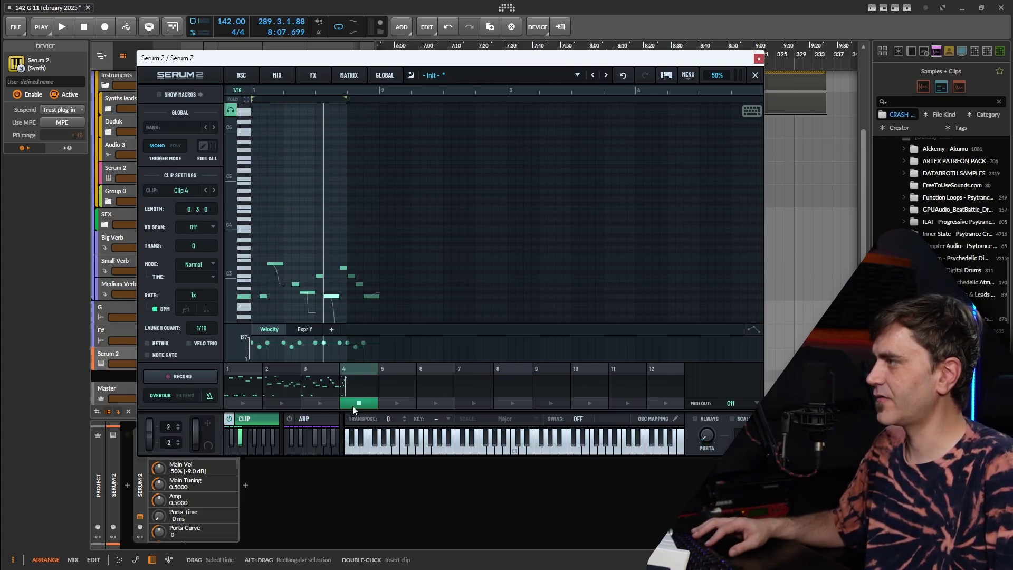
key("space")
scroll(276, 274, "up", 2)
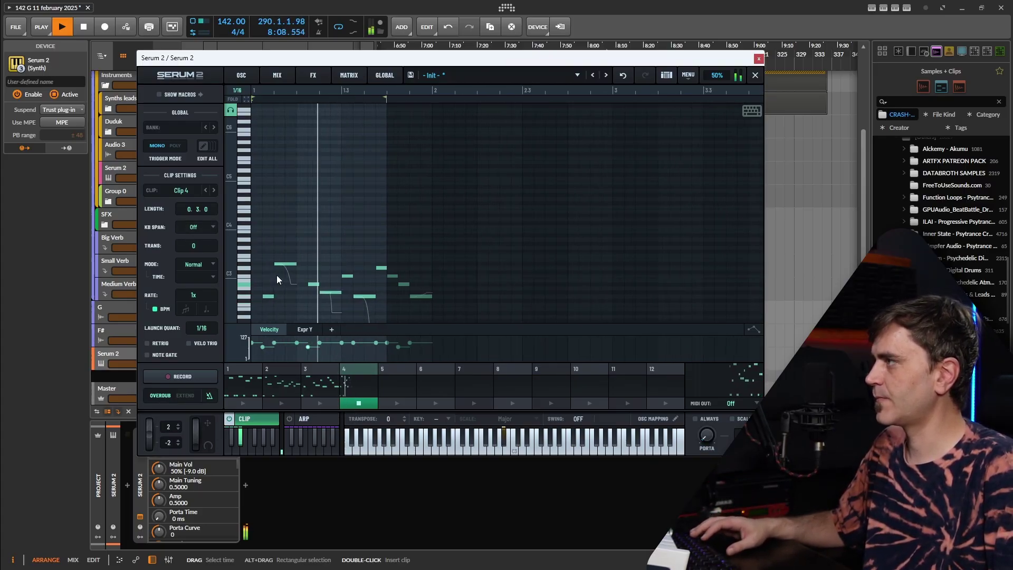
scroll(277, 275, "up", 2)
scroll(306, 255, "down", 3)
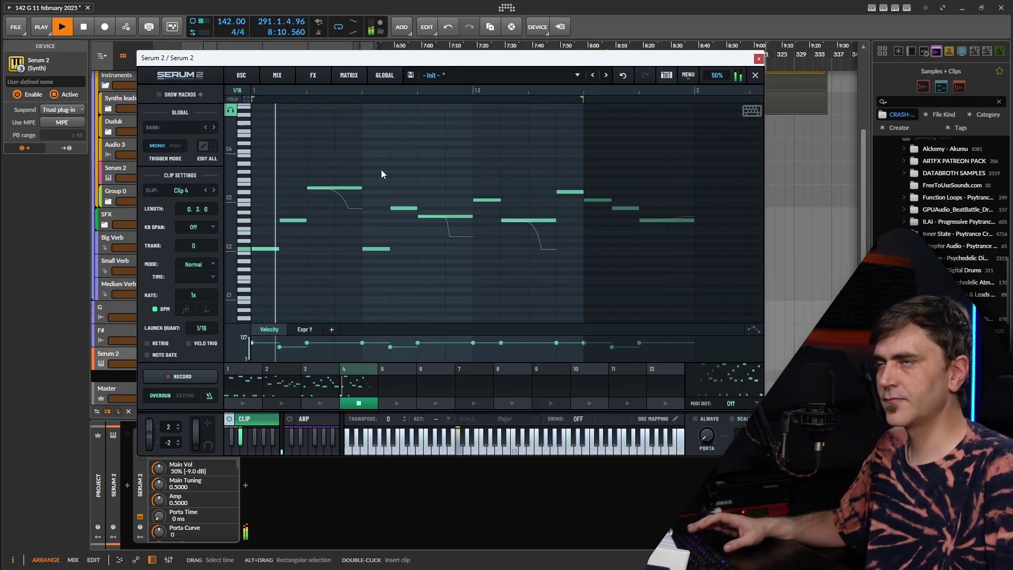
scroll(488, 187, "up", 1)
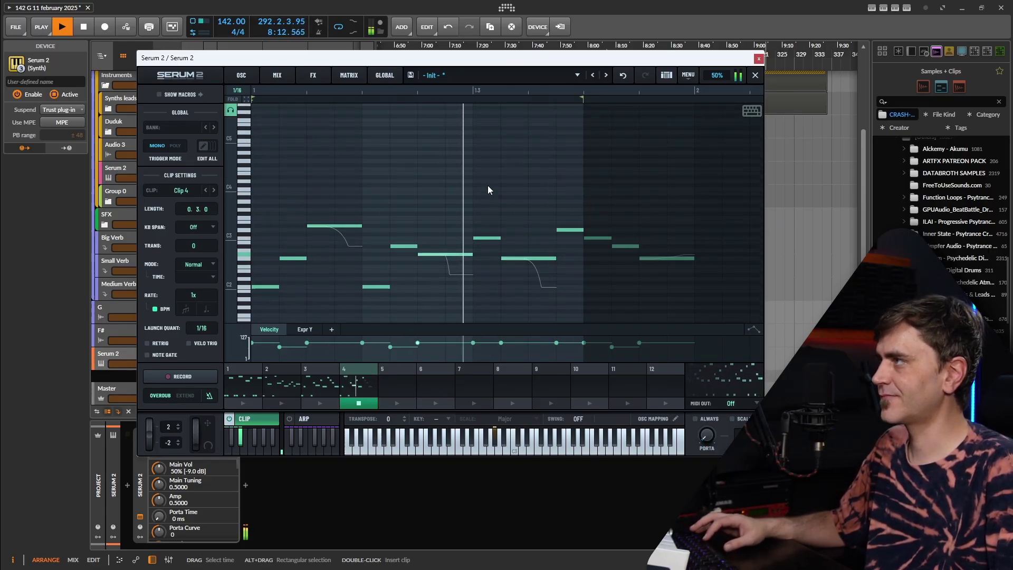
Set clip 4's length to 0.3.1 by moving its end marker and play the uneven loop.
key("space")
left_click_drag(581, 98, 618, 98)
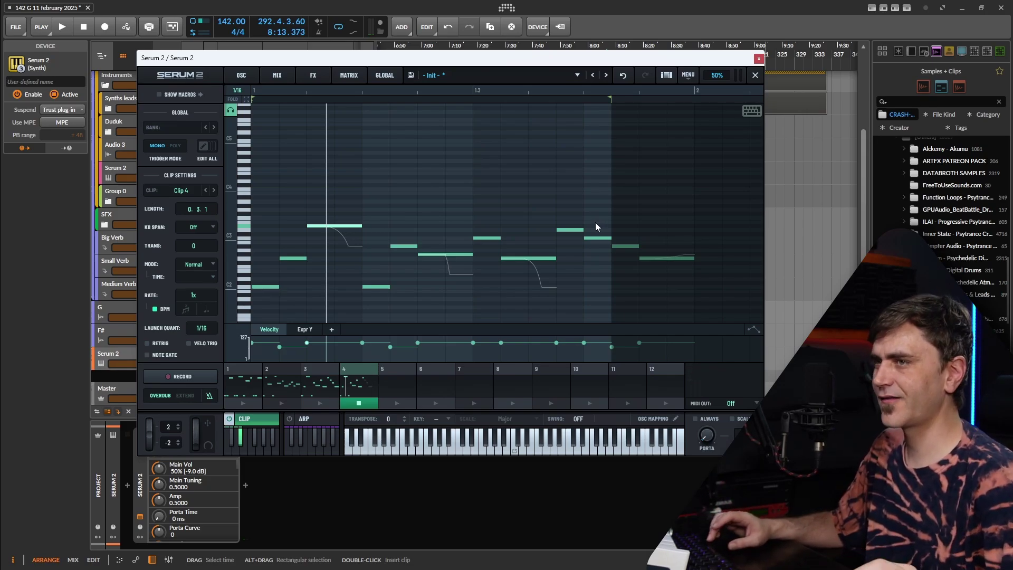
key("space")
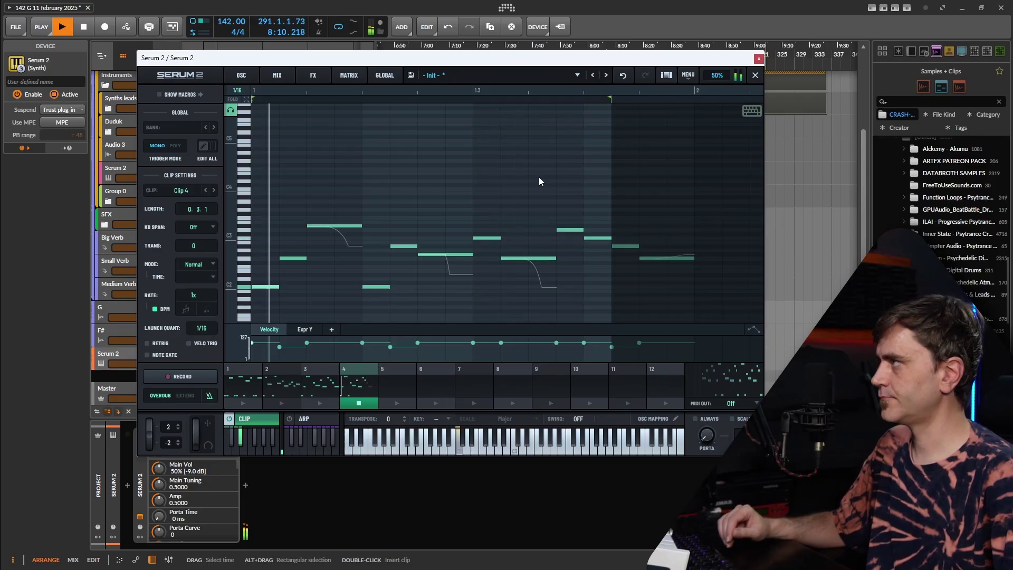
Try transposing the pattern up 7 semitones during playback and reset the transposition to 0.
scroll(380, 436, "up", 7)
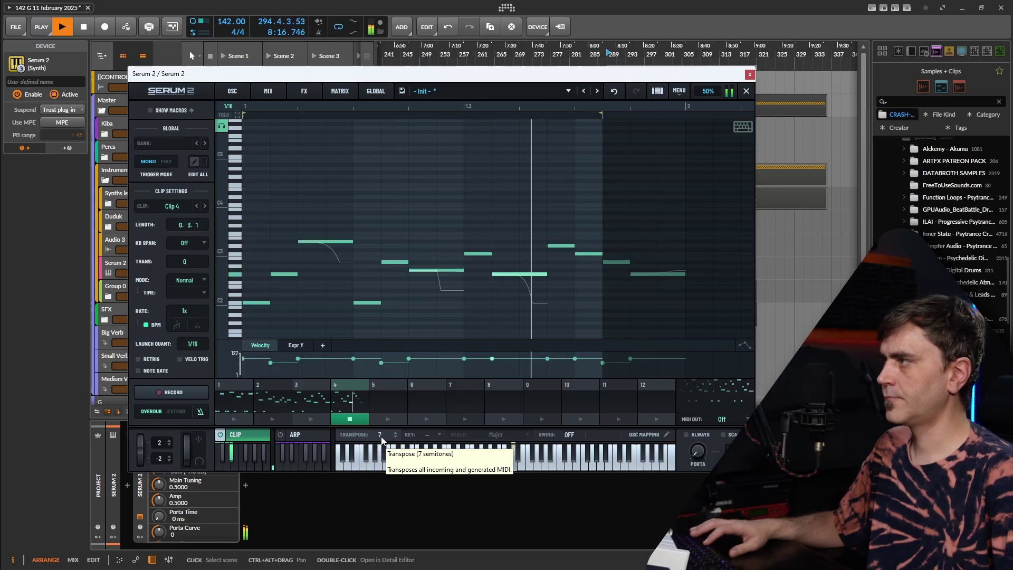
key("space")
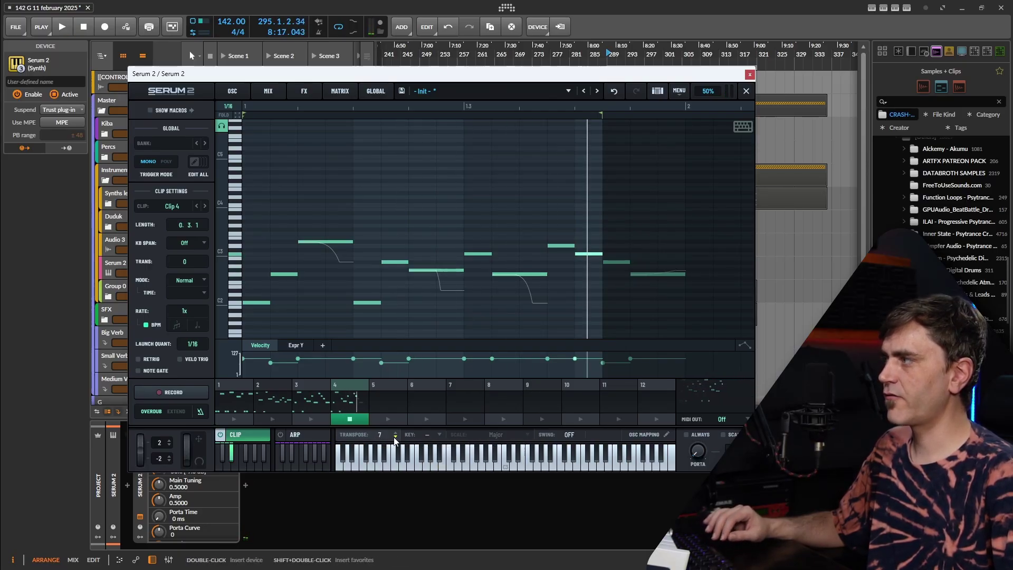
left_click_drag(394, 440, 380, 462)
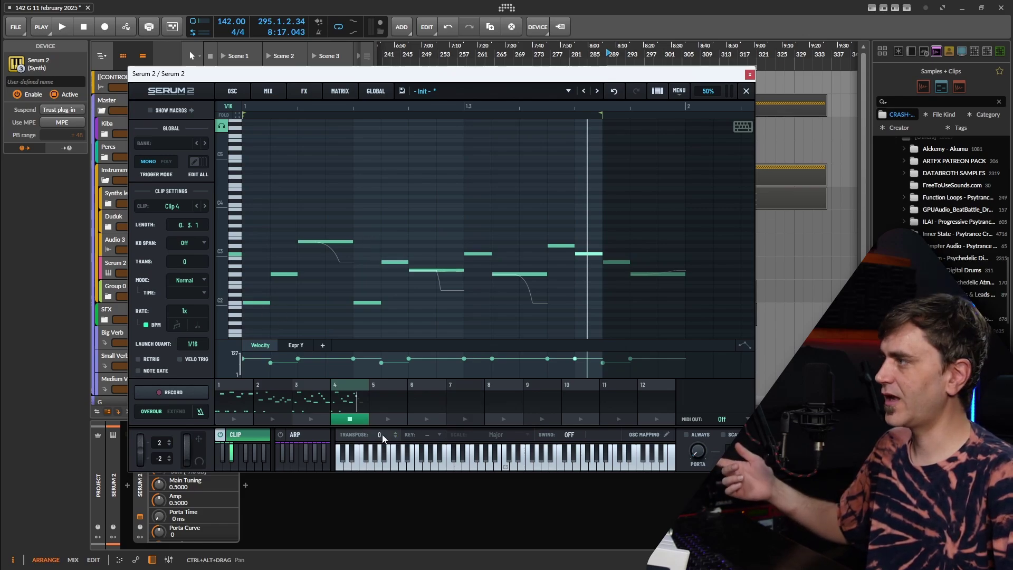
Set the transposition to 7 semitones and audition clip 4.
left_click_drag(379, 434, 392, 421)
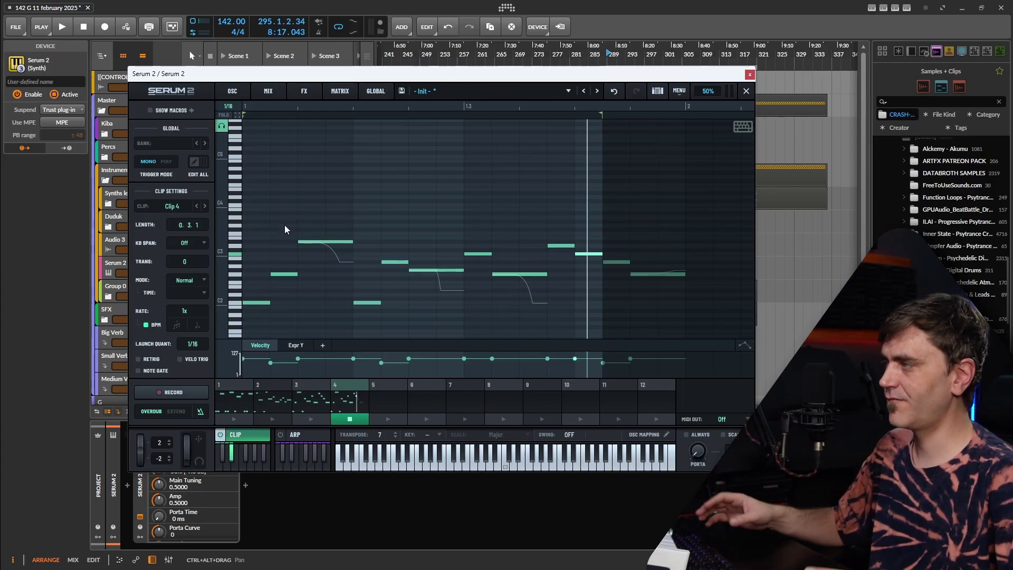
key("space")
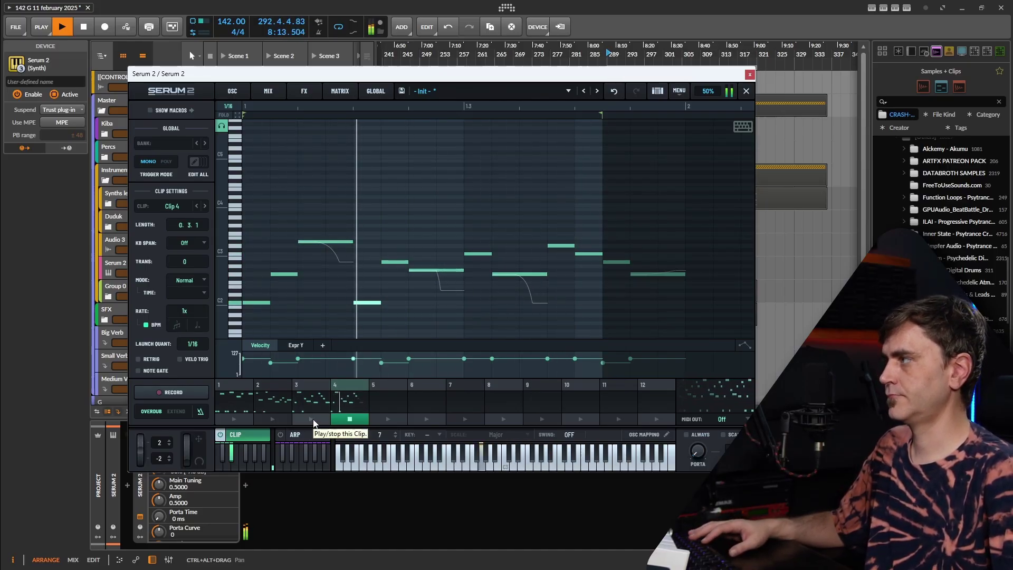
key("space")
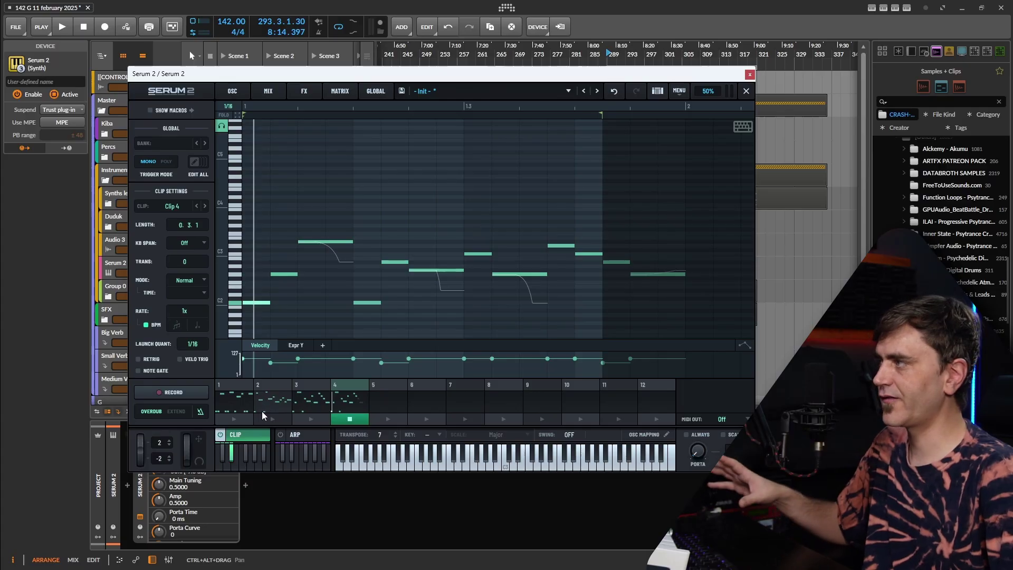
Switch playback between clips 3, 1 and 4, and reset the transposition to 0.
left_click(311, 418)
key("space")
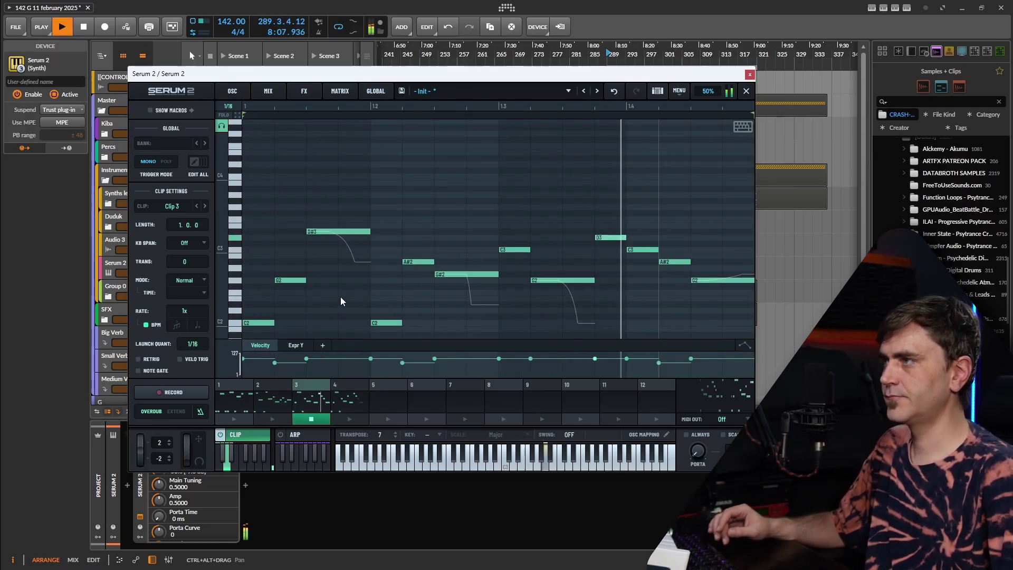
left_click(234, 419)
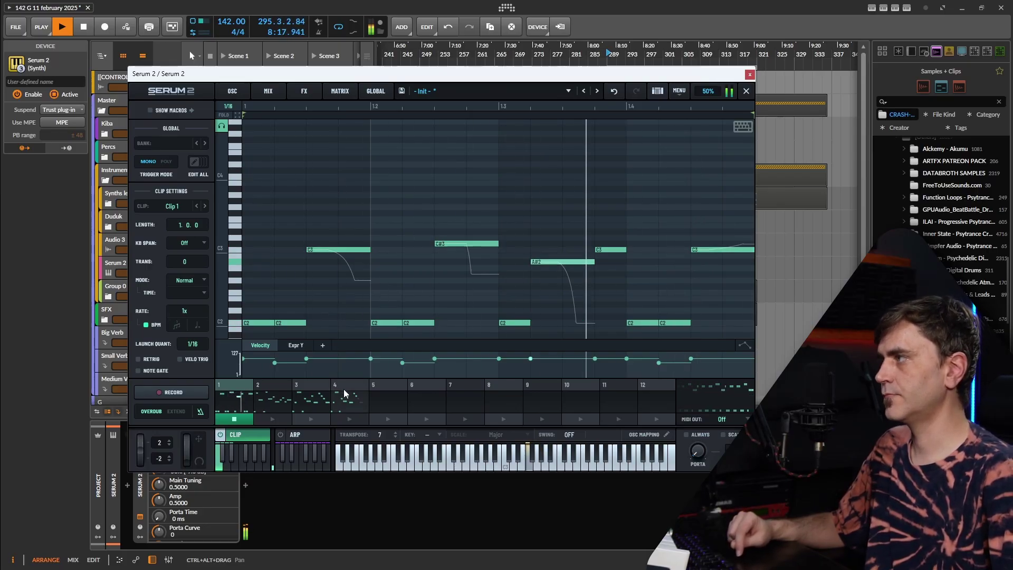
left_click(349, 419)
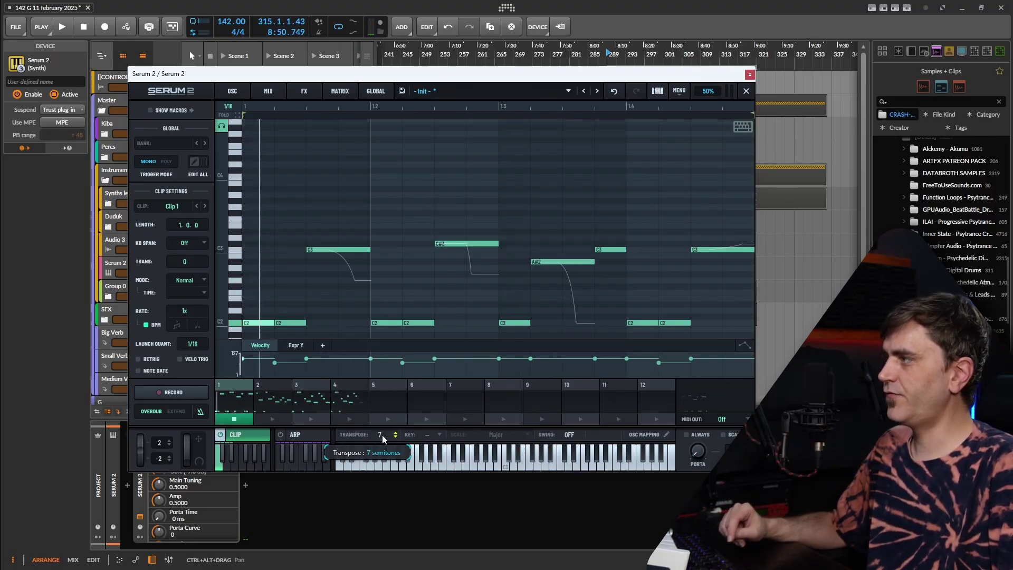
scroll(377, 445, "down", 3)
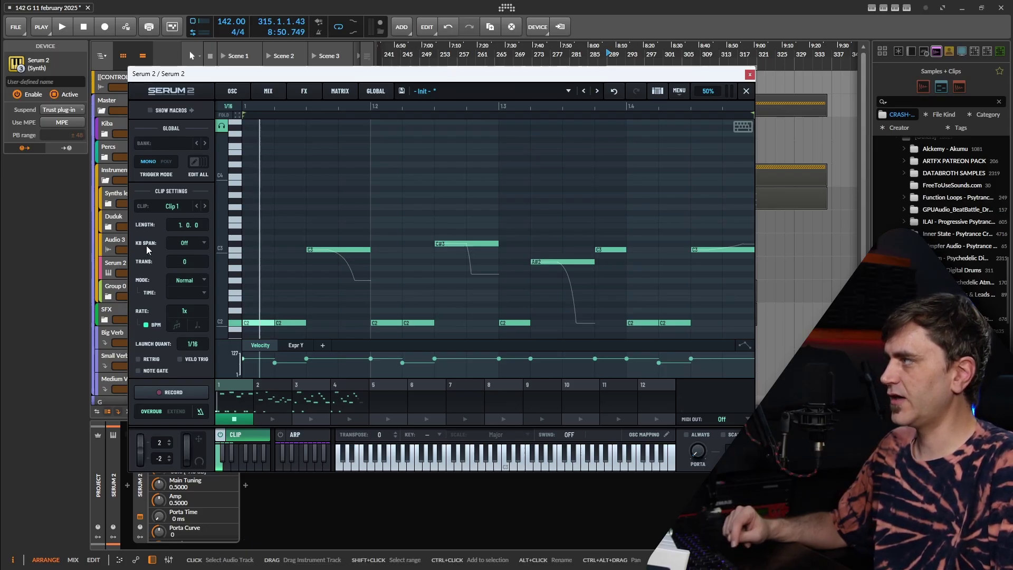
Set clip 1's KB Span to Mono and shorten its length to 0.0.3 with the end marker.
left_click(183, 244)
left_click(182, 266)
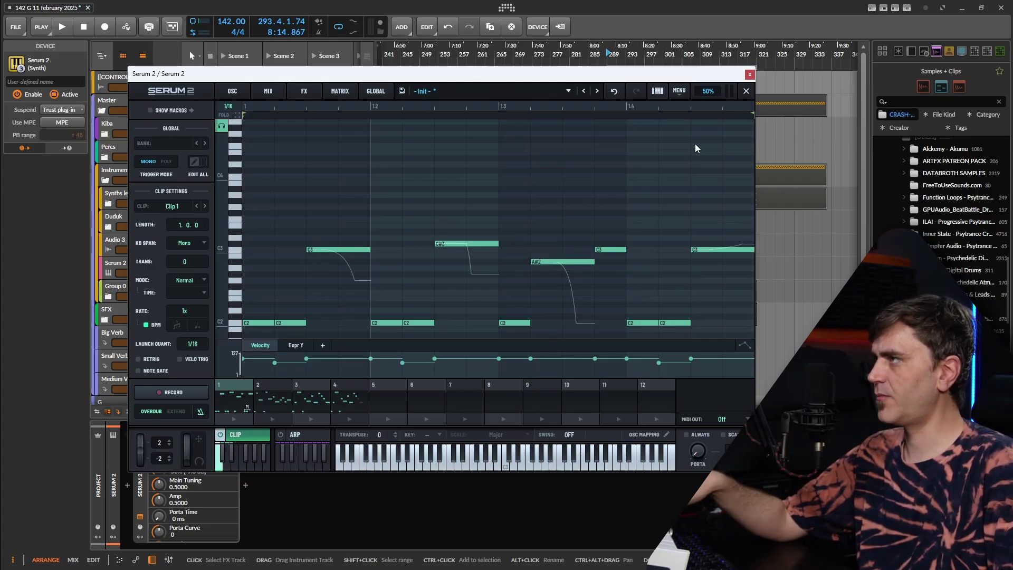
left_click_drag(752, 114, 351, 131)
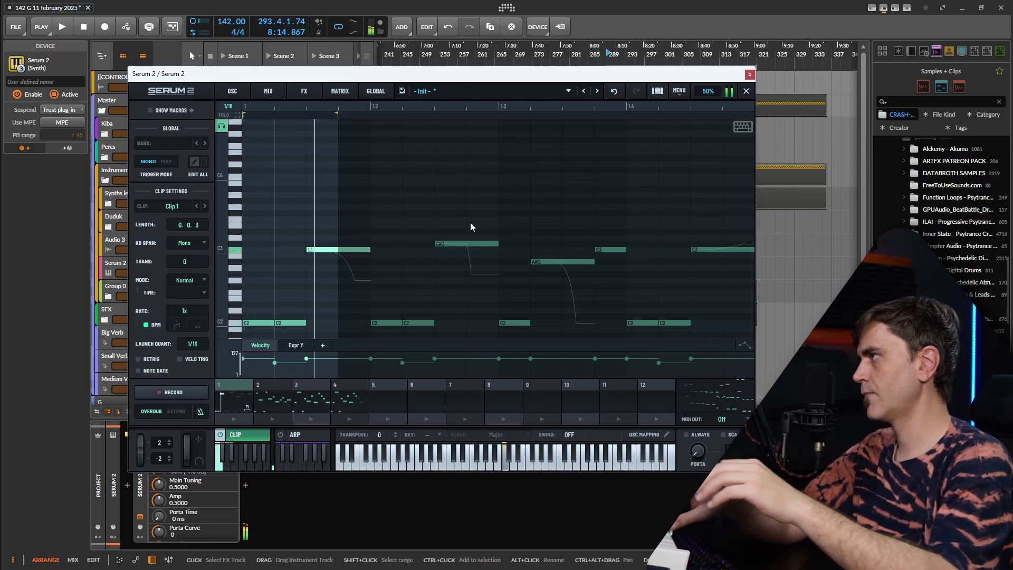
Try the Poly and Offset options for clip 1's KB Span.
left_click(199, 243)
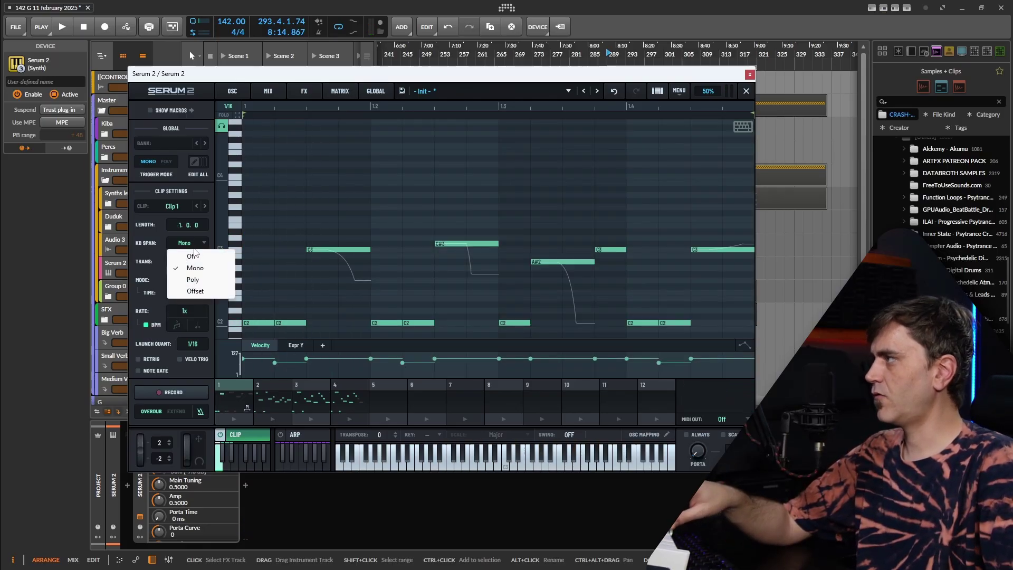
left_click(191, 280)
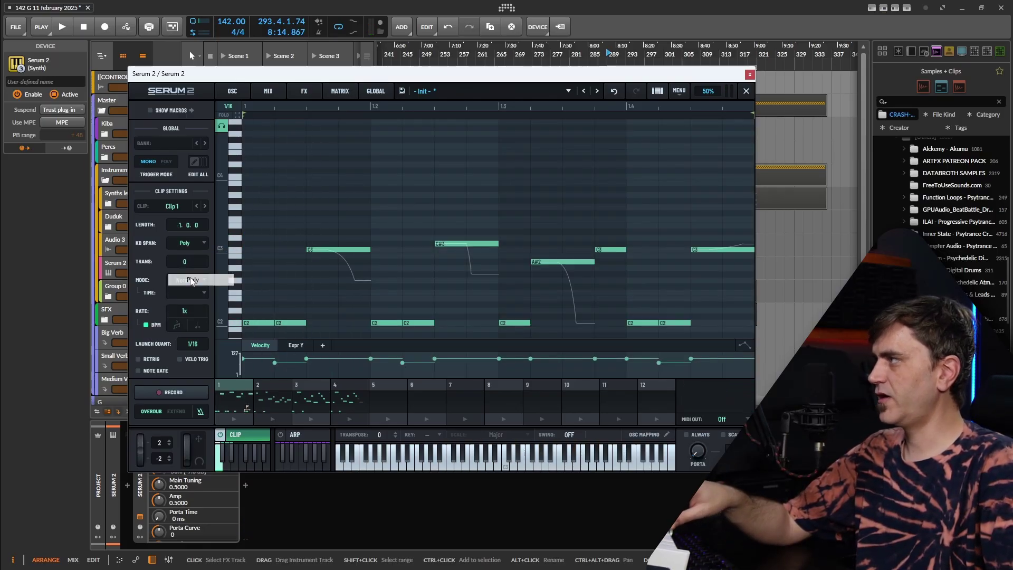
left_click(186, 245)
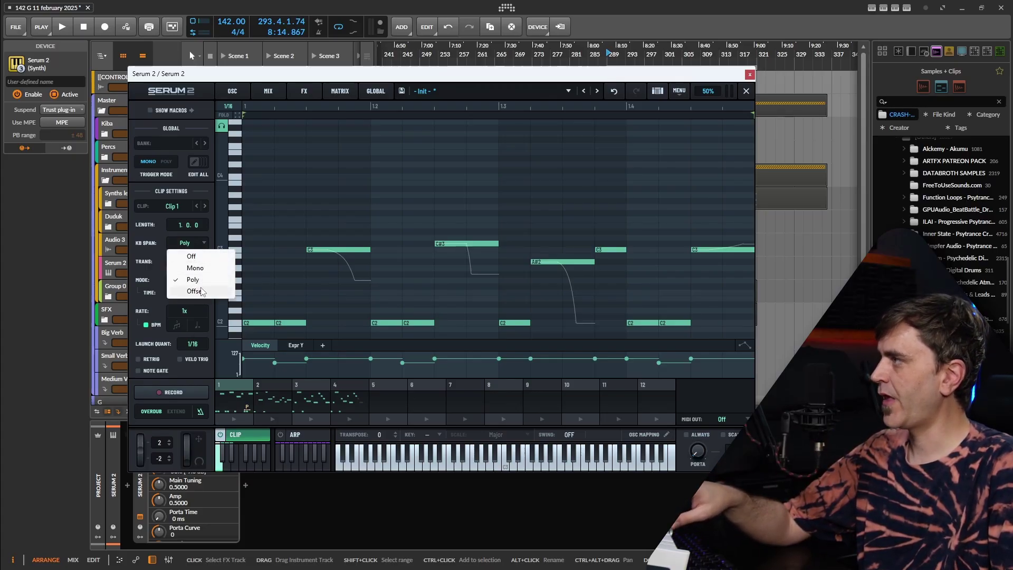
left_click(202, 292)
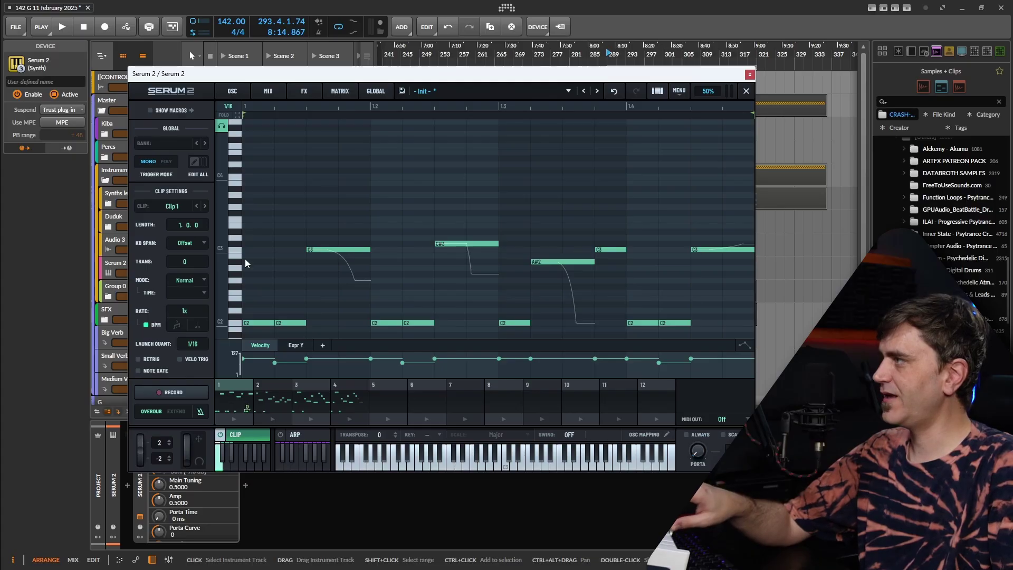
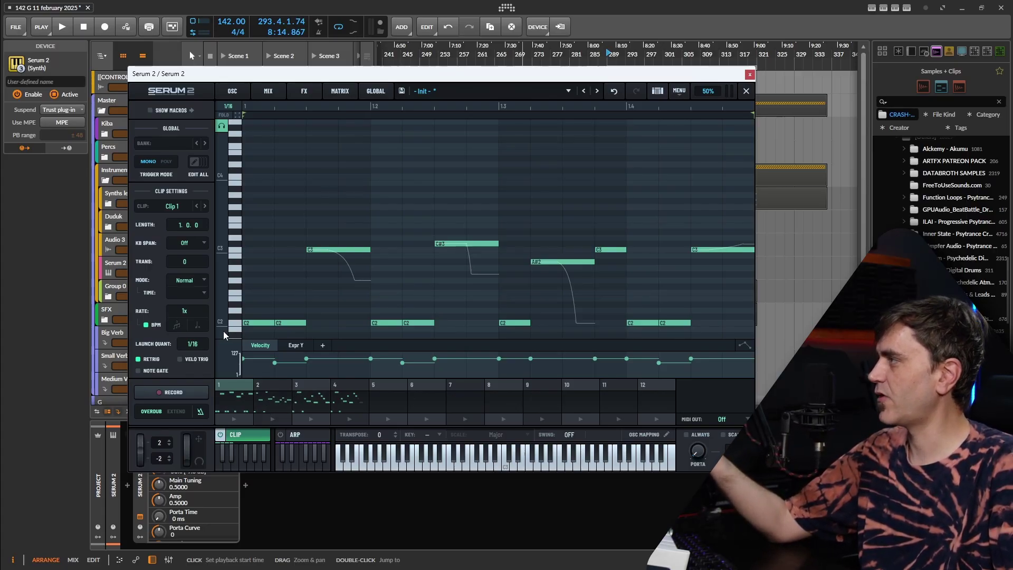
Set clip 1's playback Mode to Random with a Time of 1/16 and play the clip.
left_click(186, 280)
left_click(138, 280)
left_click(183, 280)
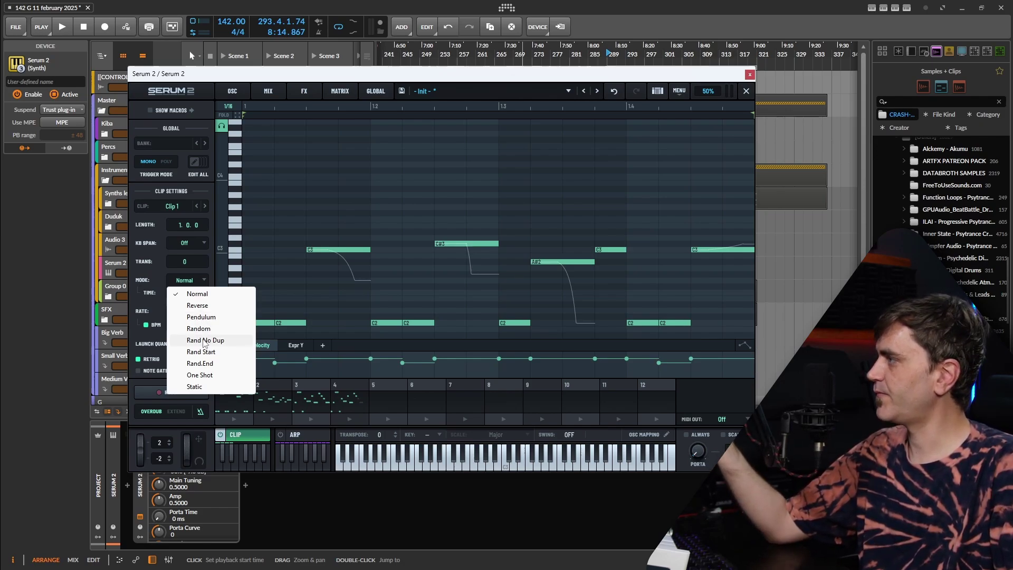
left_click(154, 290)
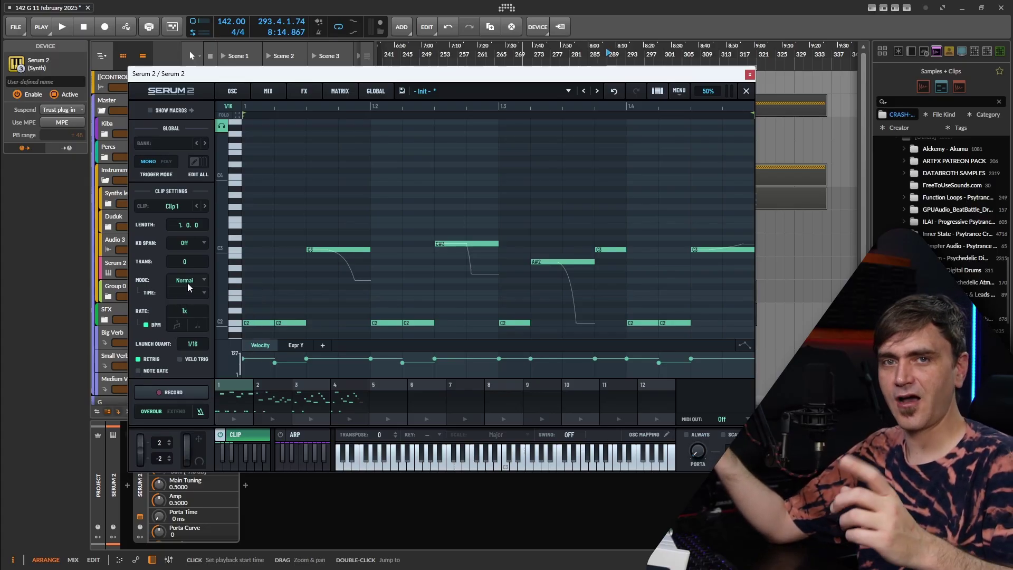
left_click(184, 280)
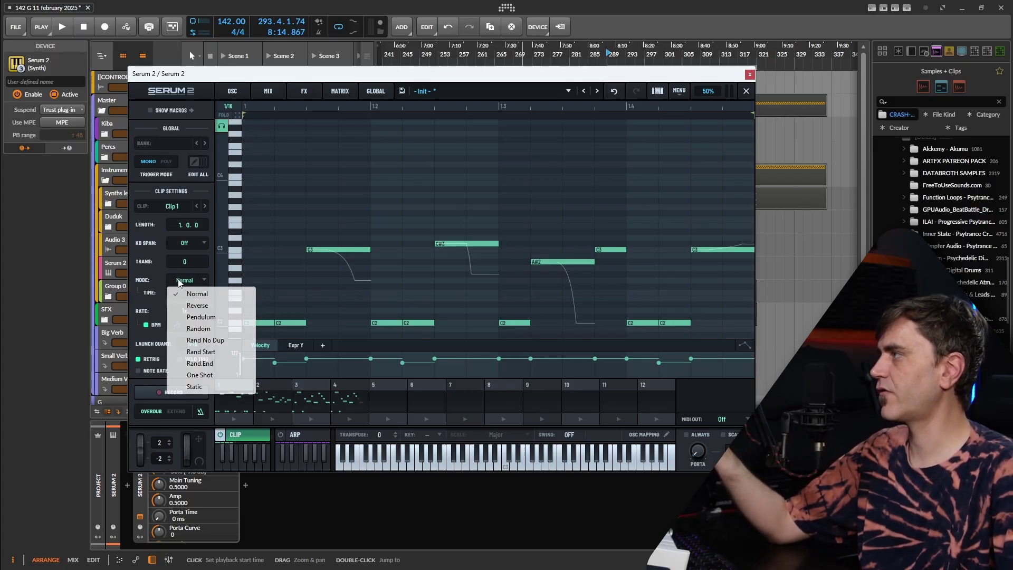
left_click(186, 343)
left_click(190, 293)
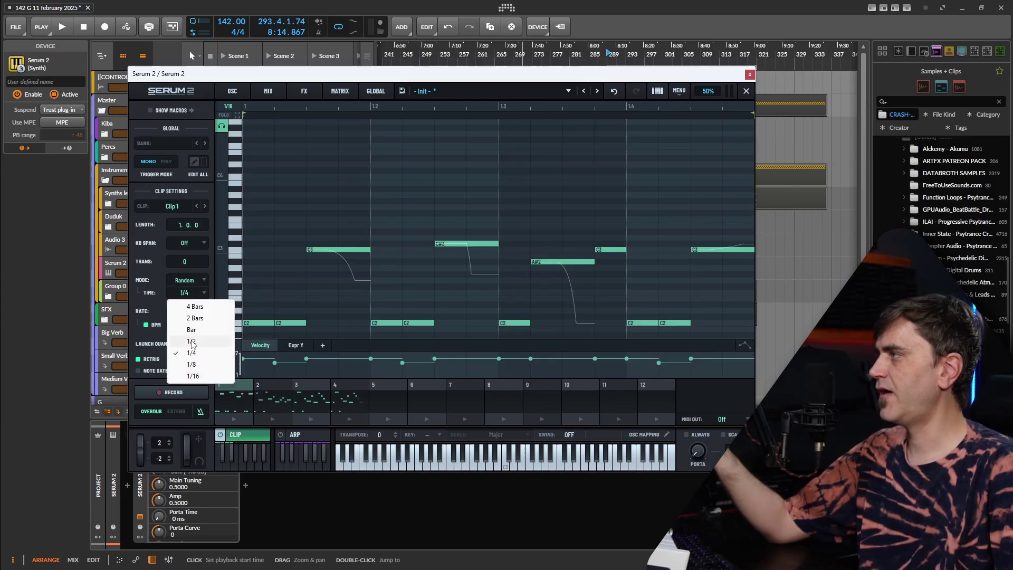
left_click(193, 376)
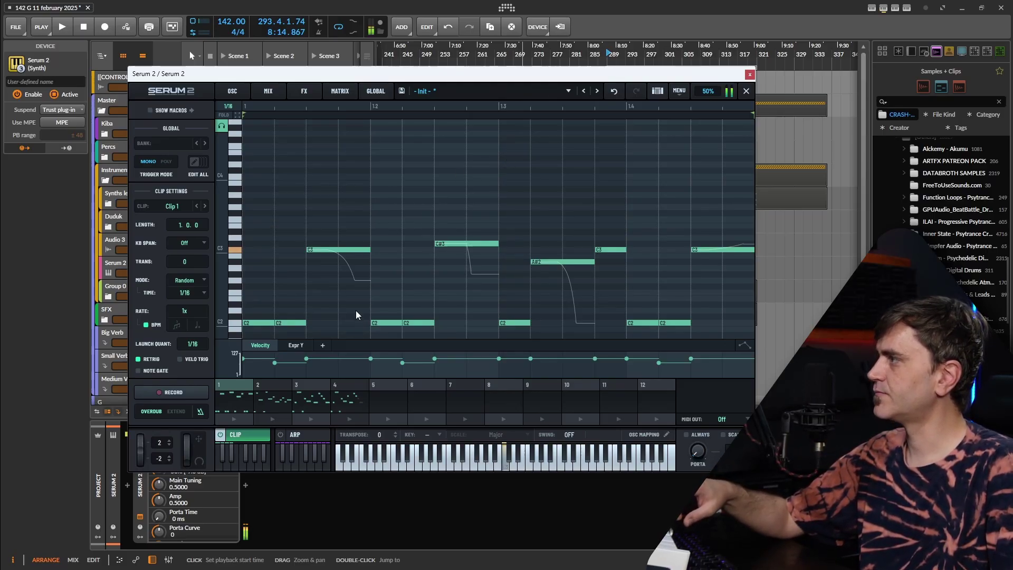
left_click(234, 419)
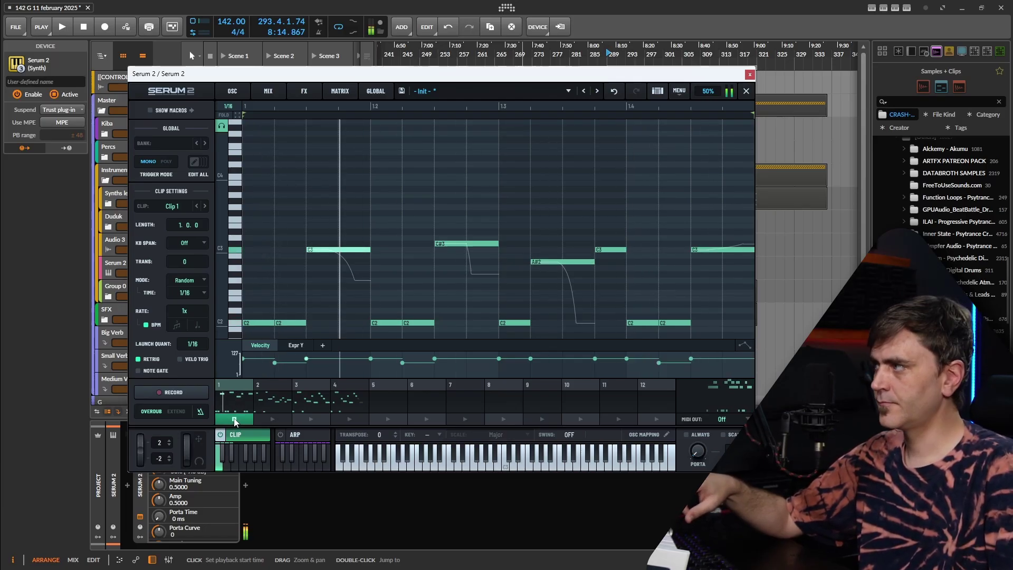
Return clip 1's playback Mode to Normal and stop the clip.
left_click(188, 296)
left_click(185, 349)
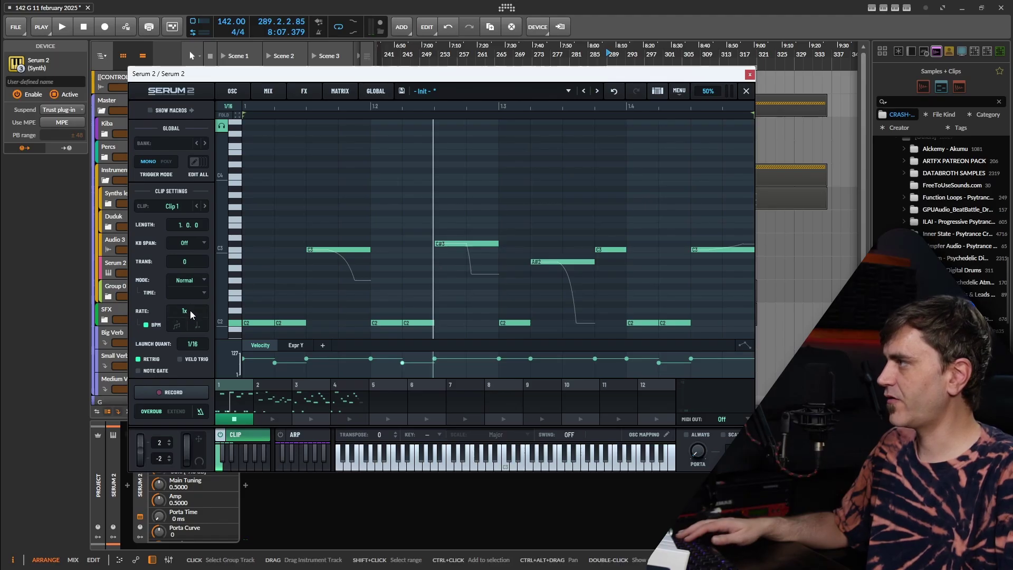
left_click(231, 419)
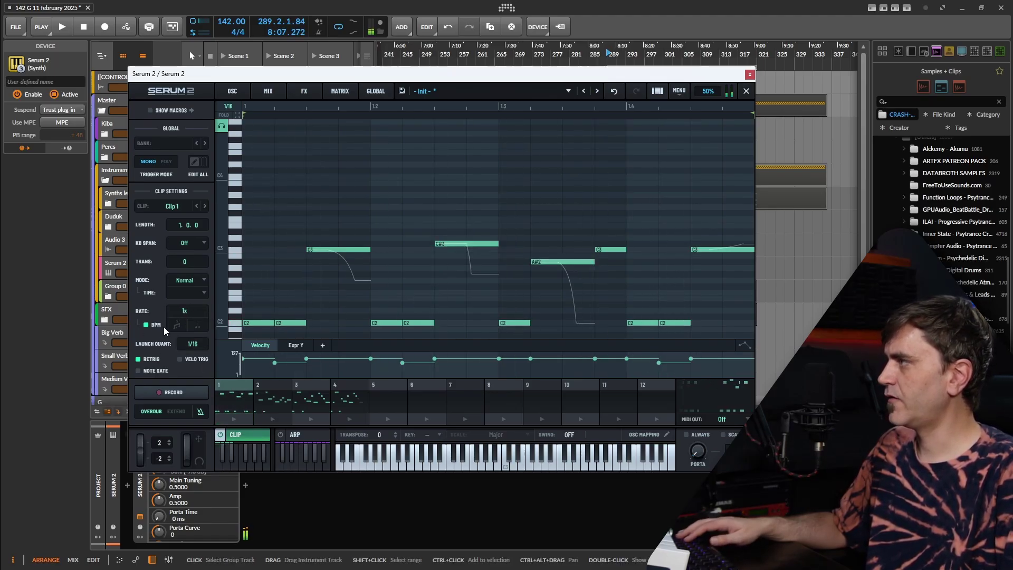
Turn off BPM sync for clip 1's rate and audition the clip at the millisecond-based speed.
left_click(147, 326)
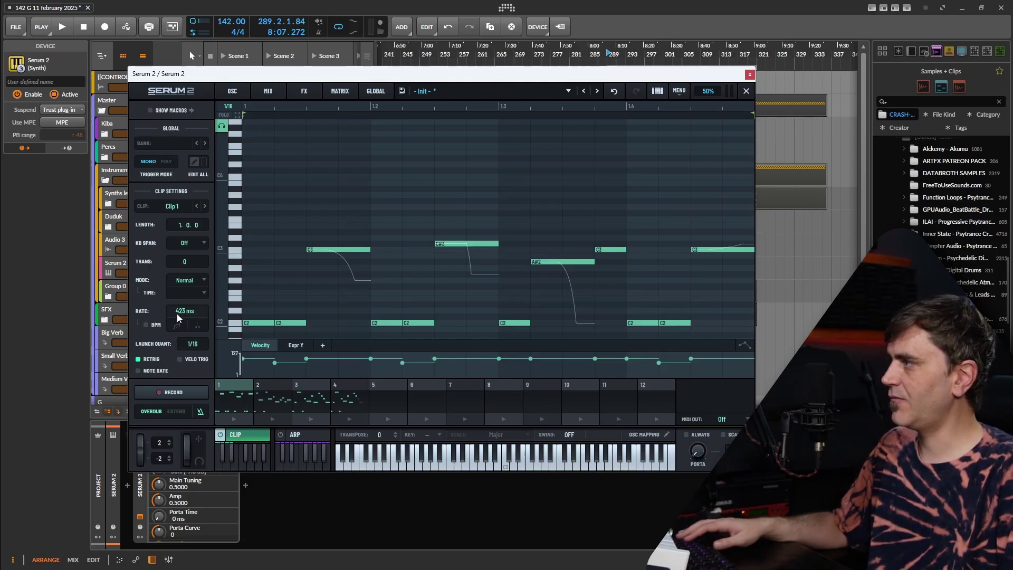
left_click(227, 418)
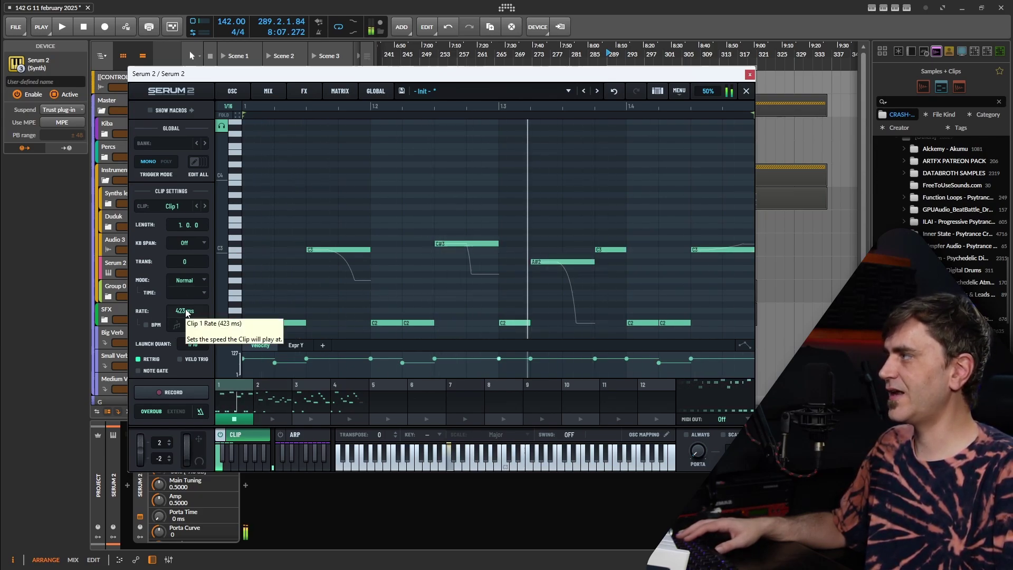
left_click(222, 414)
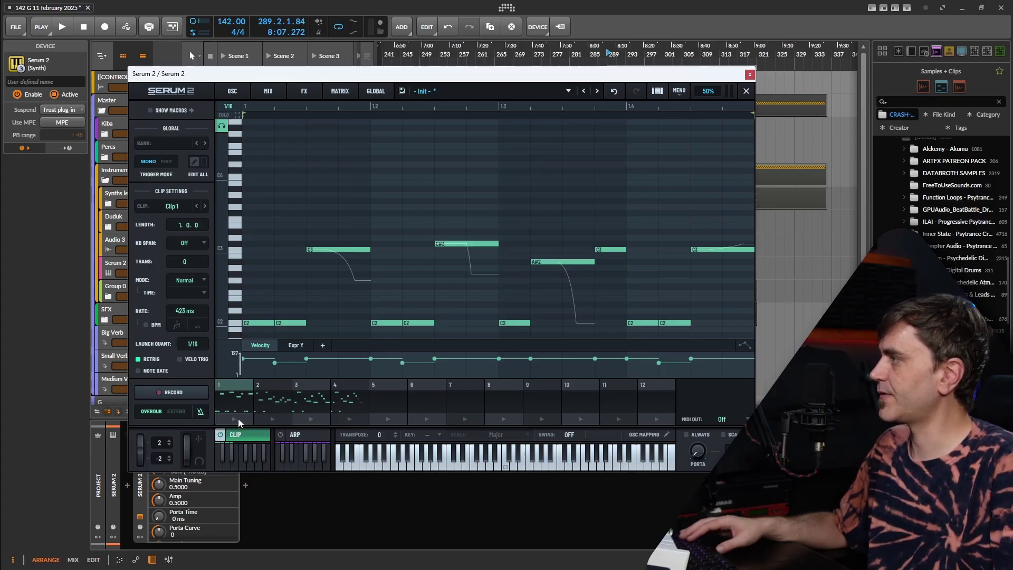
left_click(238, 419)
Try faster and slower unsynced rates such as 1.0 s on clip 1, and restore BPM sync at 1x.
left_click_drag(186, 316, 256, 284)
left_click_drag(191, 314, 143, 401)
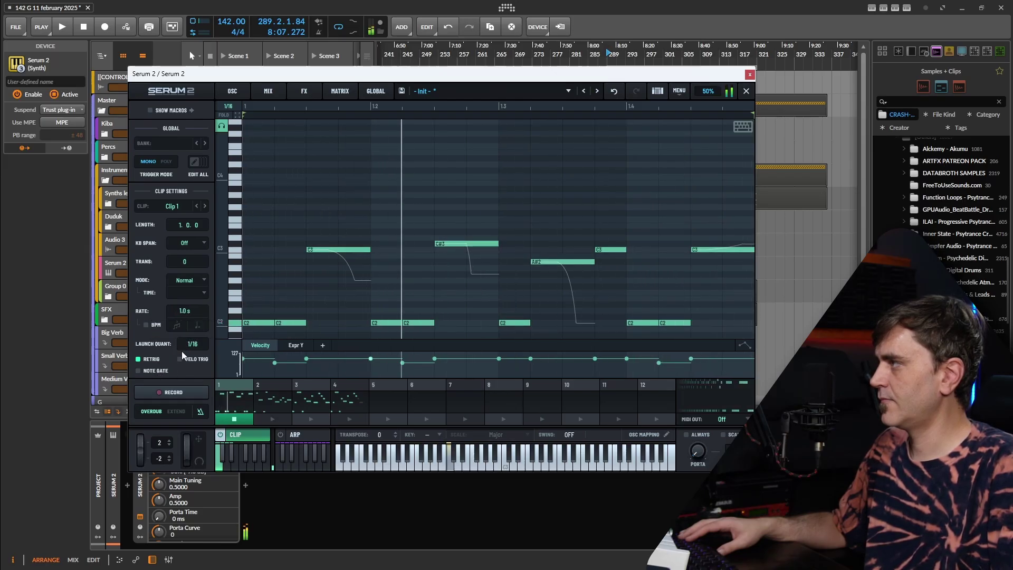
left_click(146, 325)
left_click_drag(187, 317, 200, 308)
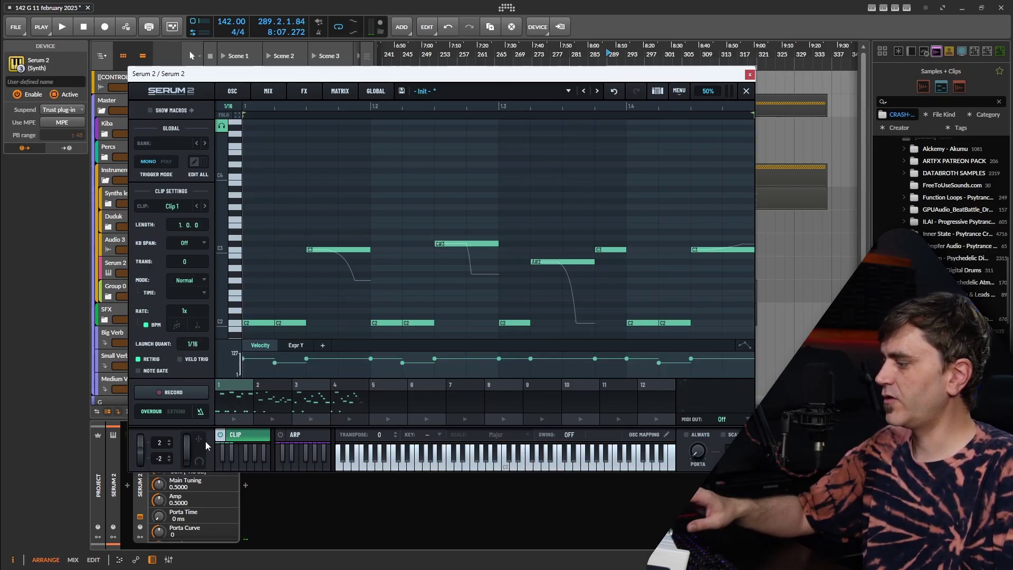
Set clip 1's KB Span to Mono and try Launch Quant values of 1/4 and 2 Bars before returning it to 1/16.
left_click(179, 244)
left_click(191, 267)
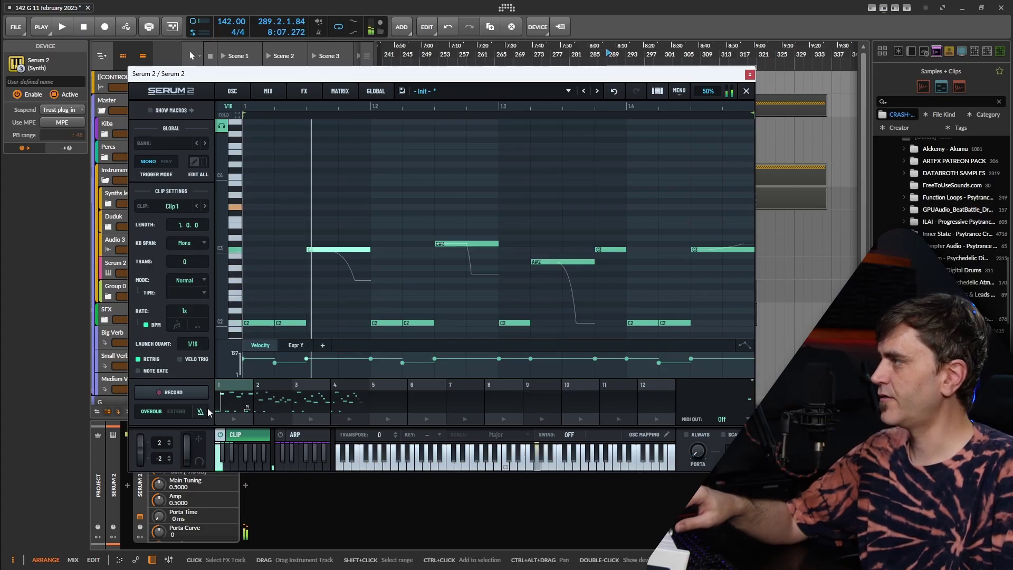
left_click_drag(190, 344, 207, 338)
scroll(205, 341, "up", 2)
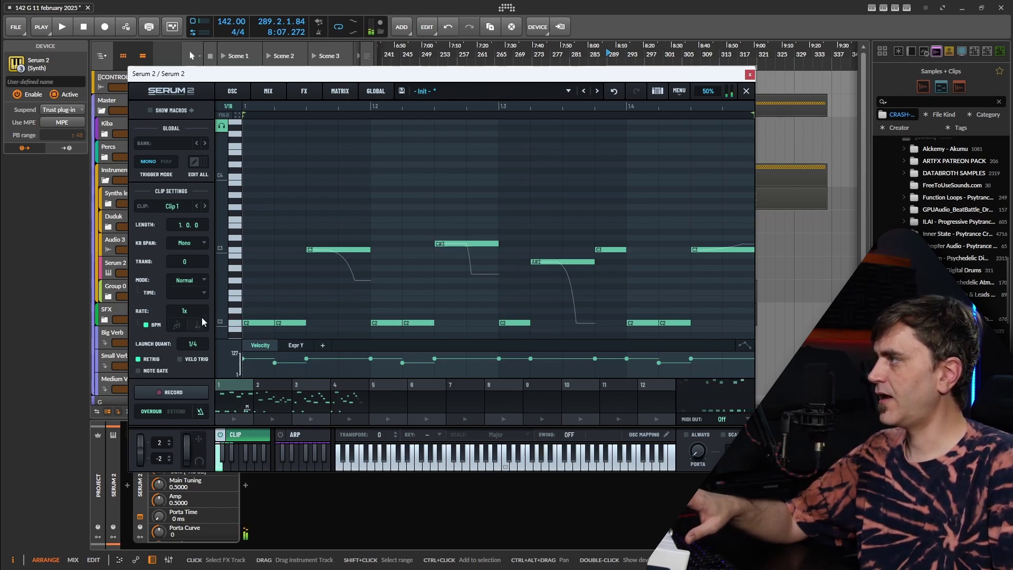
left_click_drag(196, 343, 192, 381)
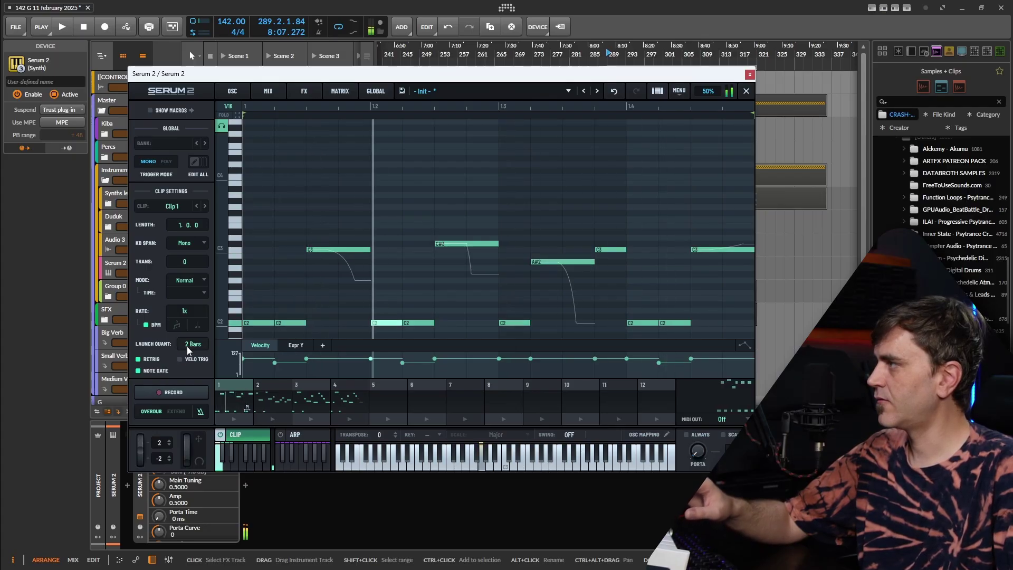
left_click_drag(190, 345, 221, 296)
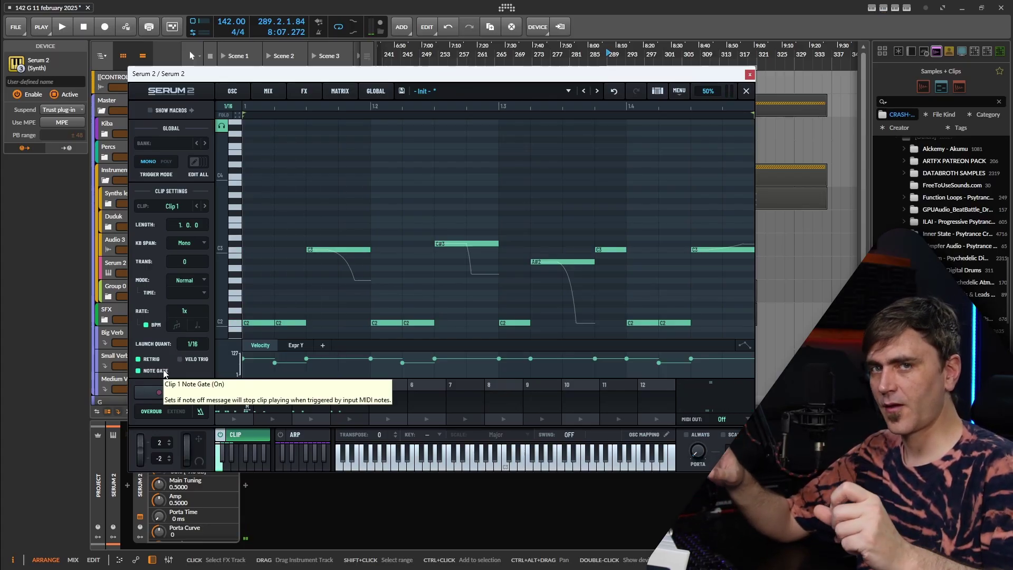
Toggle clip 1's Note Gate off and back on, and enable Velo Trig.
left_click(141, 371)
left_click(154, 370)
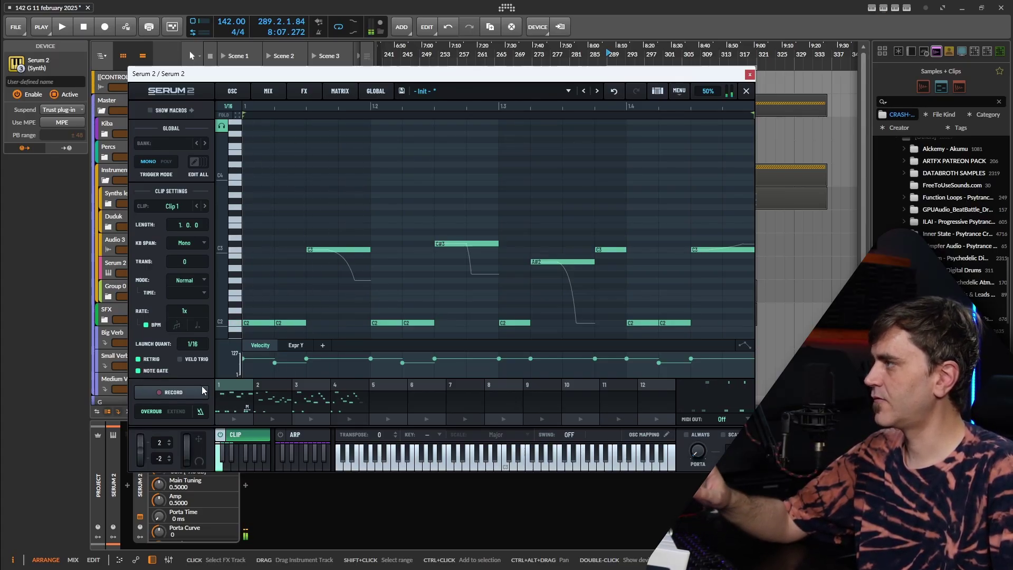
left_click(181, 359)
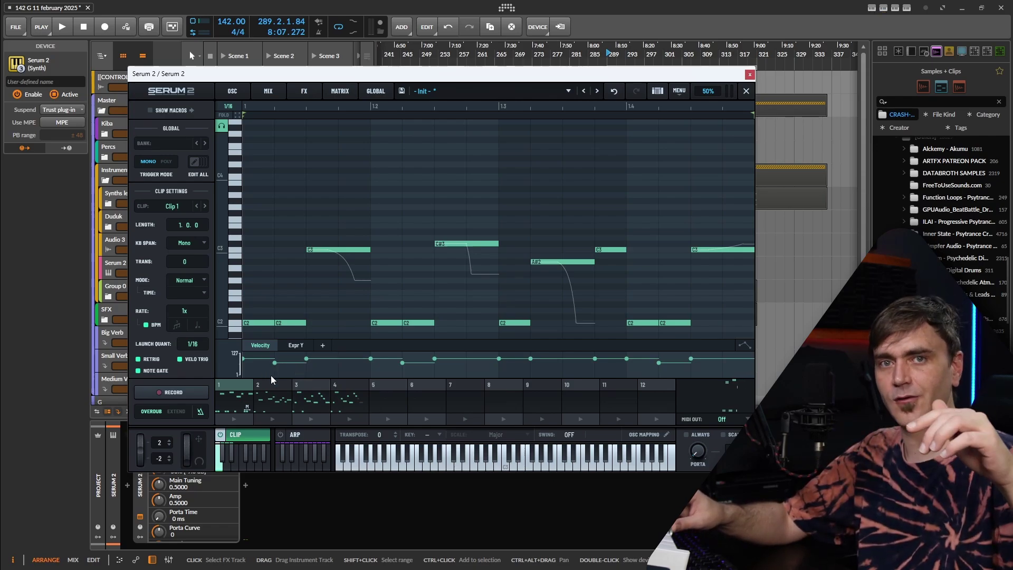
mouse_move(256, 361)
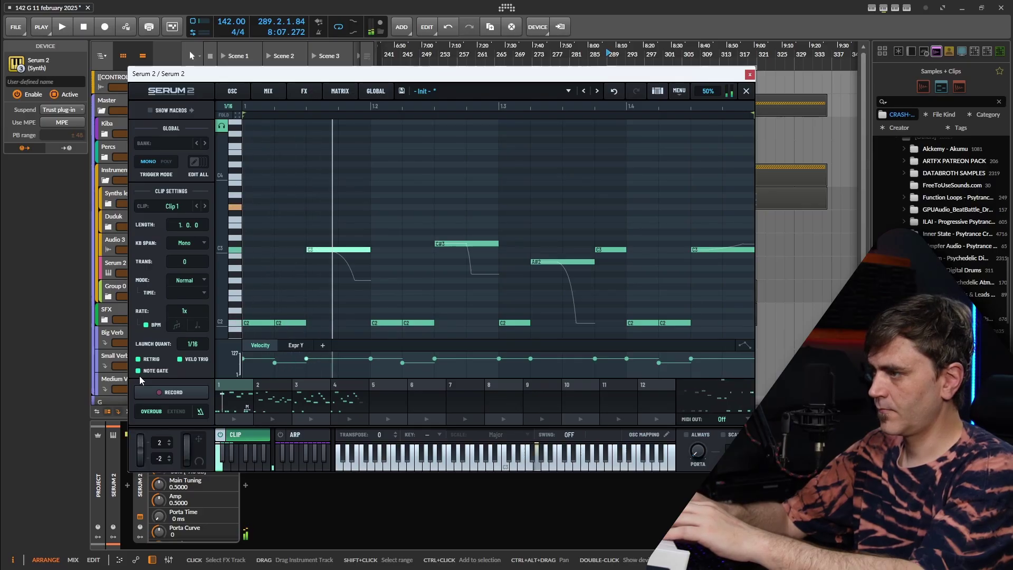
Record a descending melody from the keyboard into the empty clip 5 and commit the recording.
left_click(188, 394)
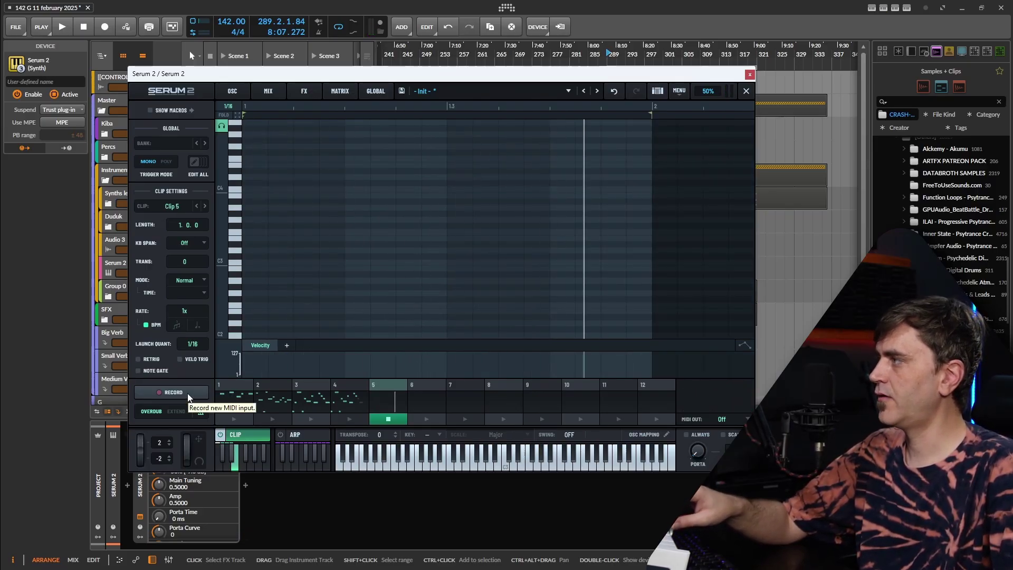
left_click(188, 393)
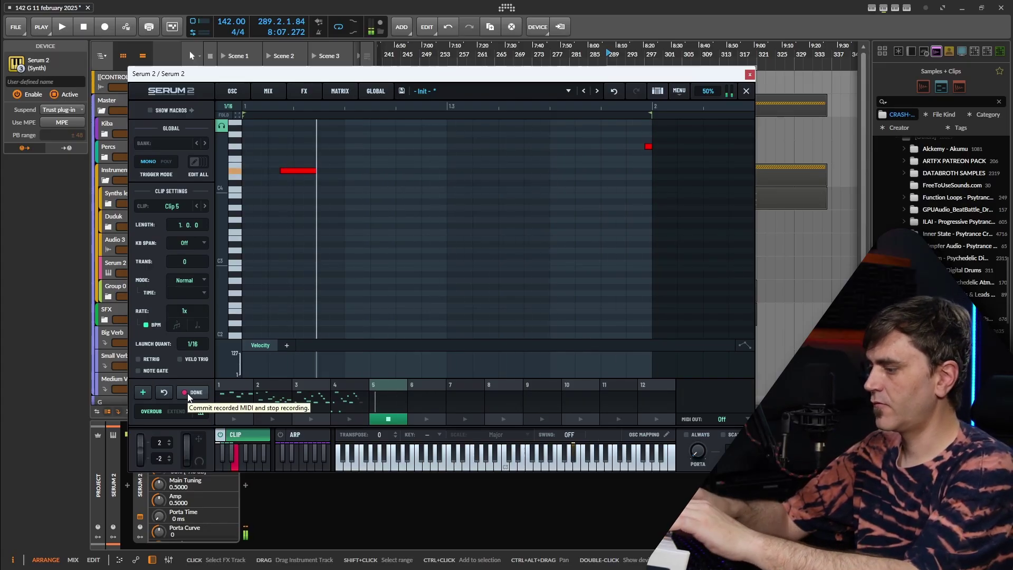
left_click(188, 394)
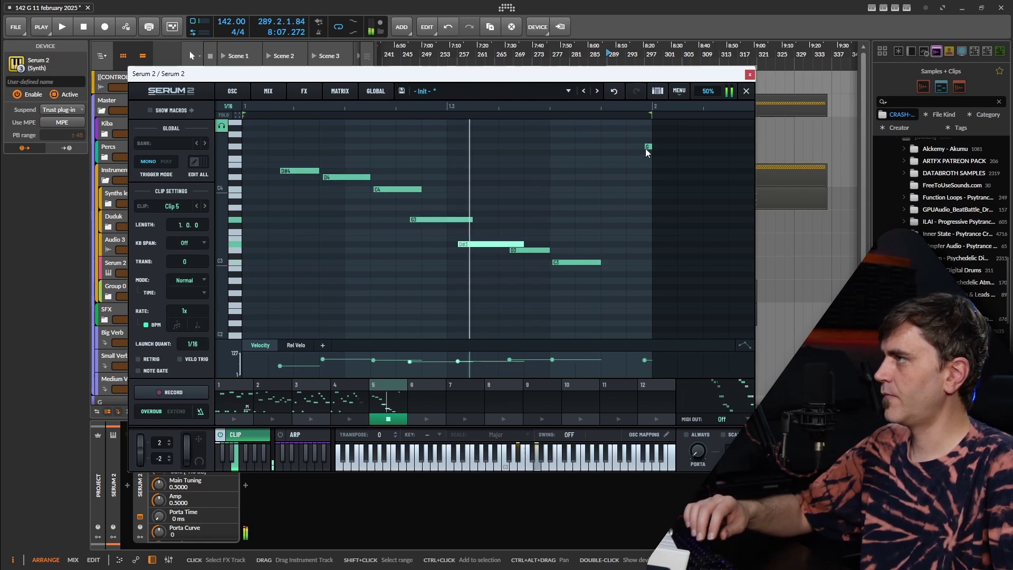
Extend the late G4 note to clip 5's start and shorten it to about an eighth note, then quantize the other recorded notes.
left_click_drag(644, 146, 218, 164)
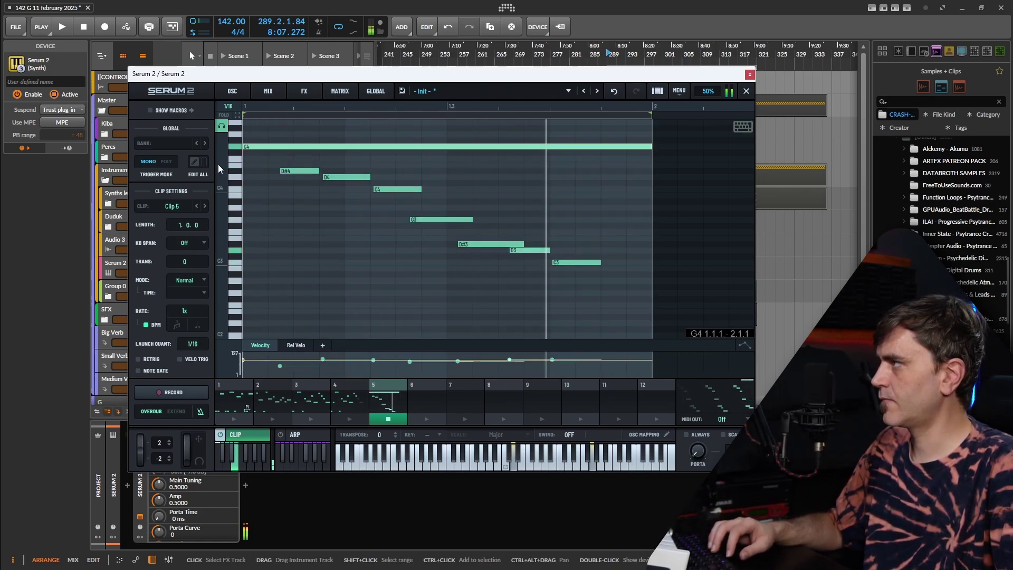
left_click_drag(654, 148, 293, 148)
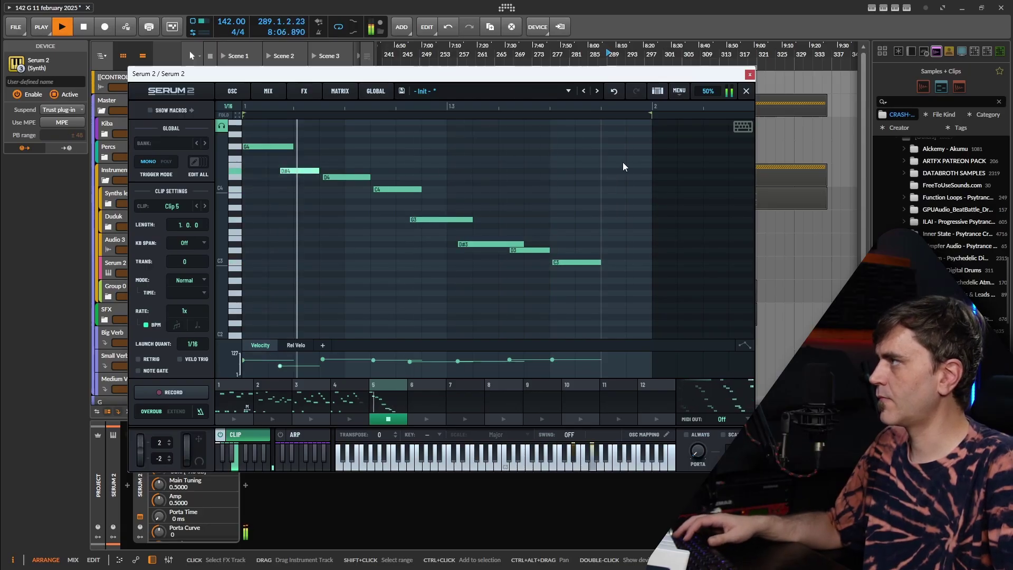
left_click_drag(607, 158, 269, 316)
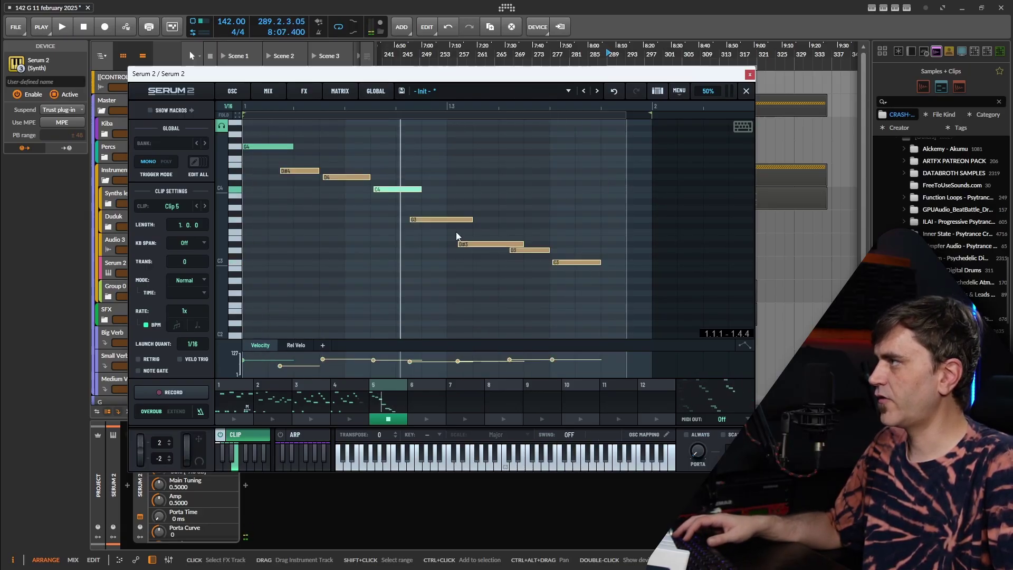
right_click(404, 187)
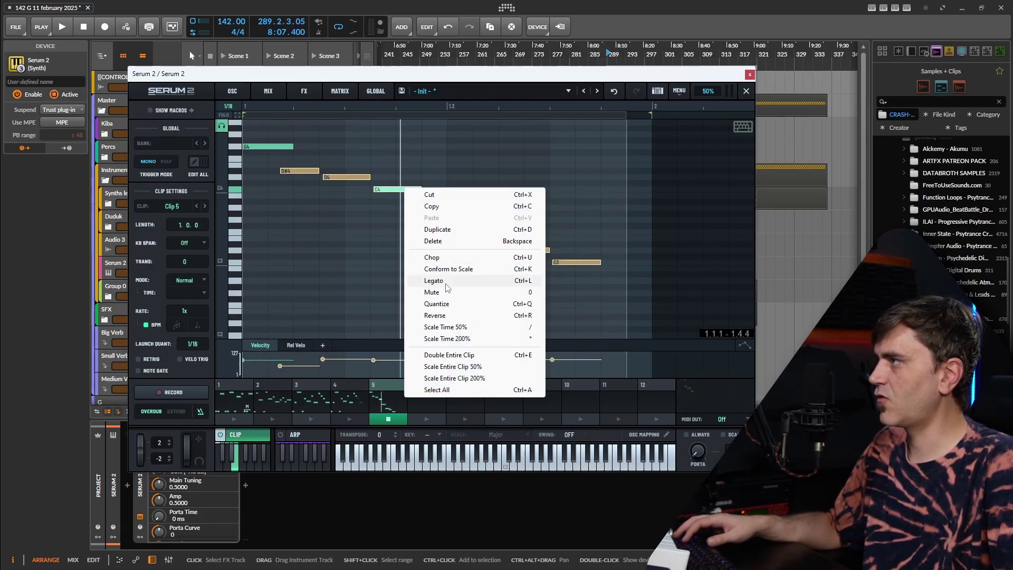
left_click(437, 304)
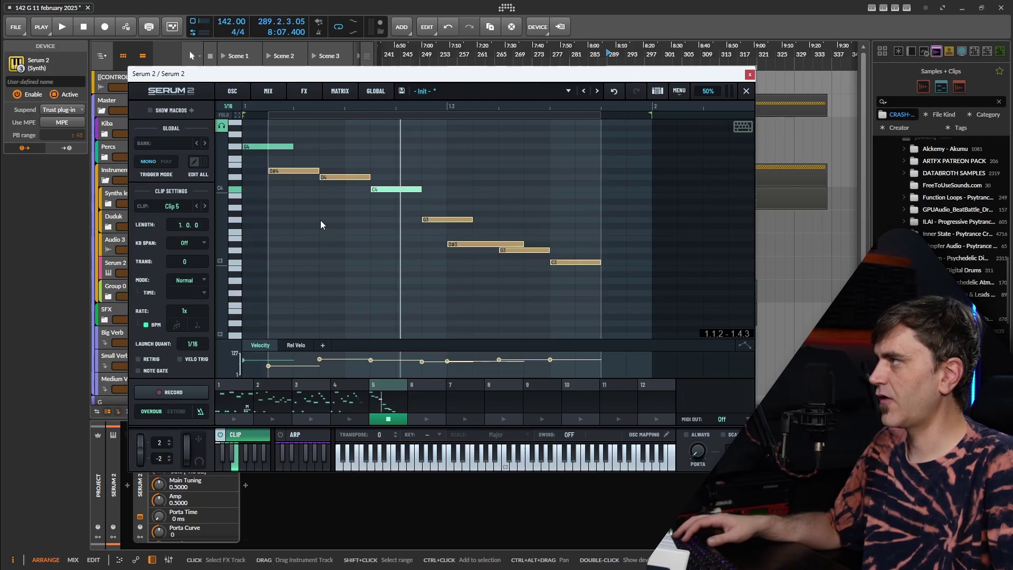
left_click(365, 233)
key("space")
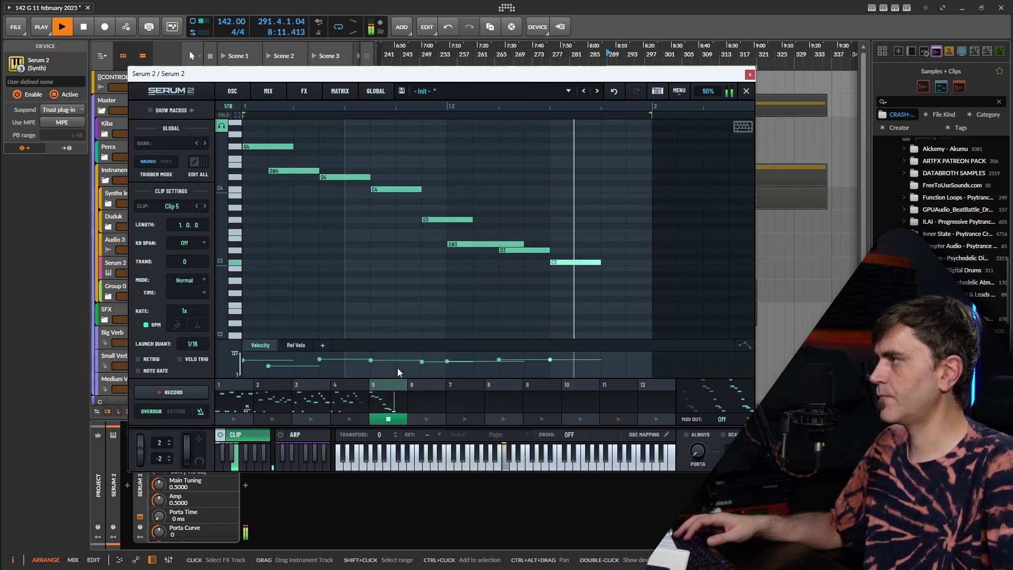
Tighten clip 5 into eight back-to-back sixteenth notes with a clip length of 0.2.0, and audition it.
key("ctrl+h")
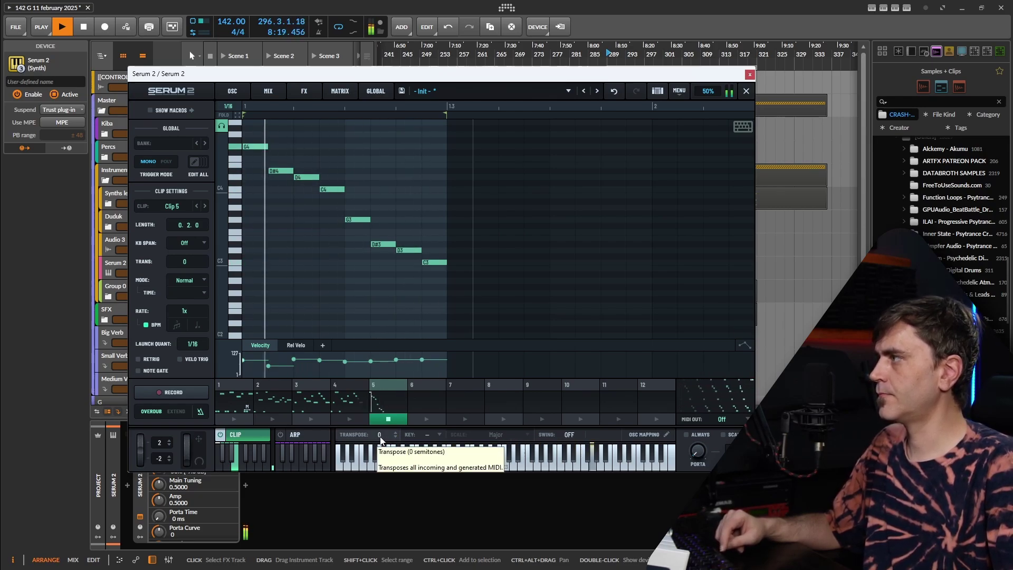
key("space")
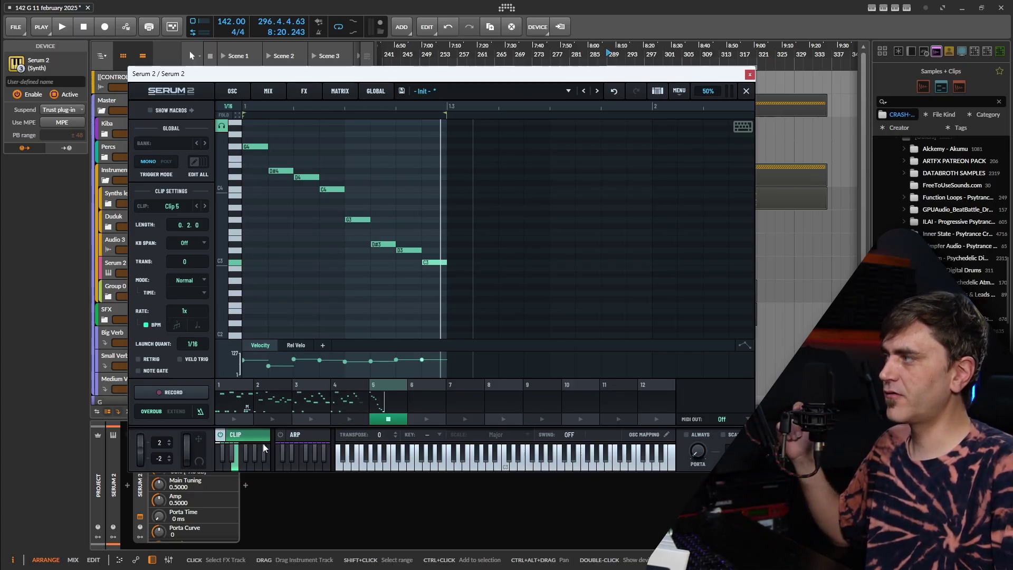
Set the global Transpose to 7 semitones and look at its modulation and MIDI Learn options.
scroll(393, 434, "up", 5)
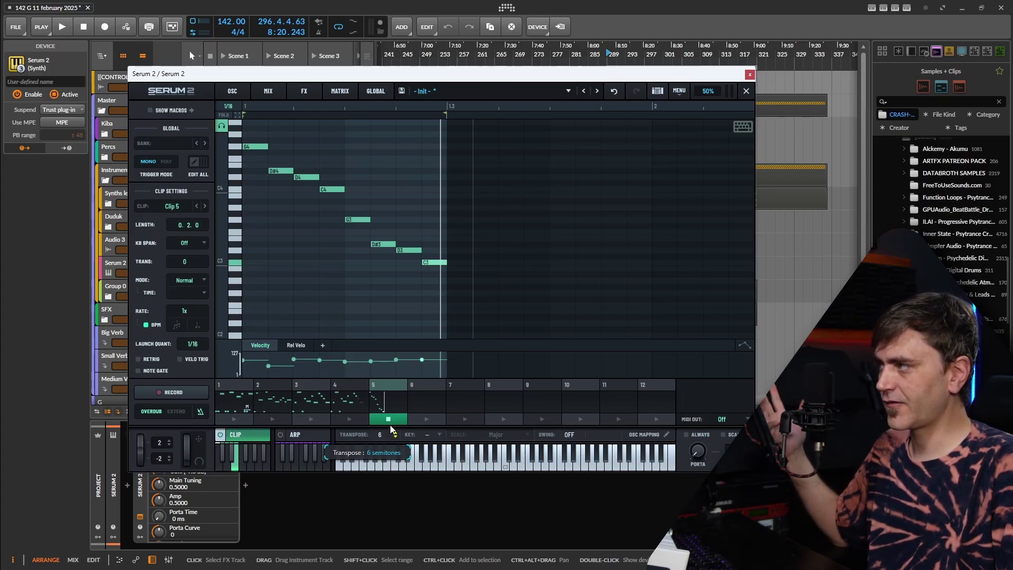
right_click(383, 434)
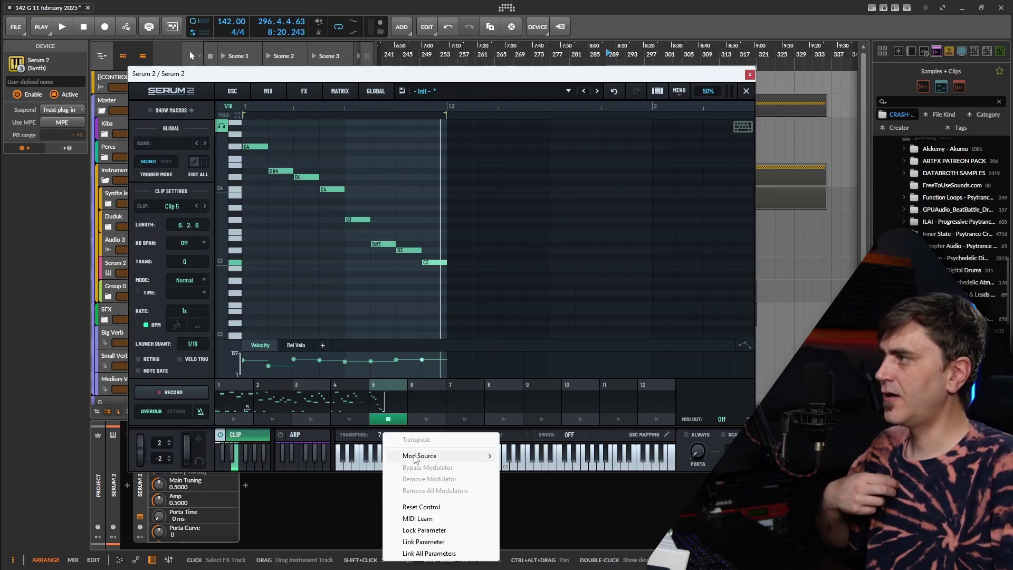
key("Escape")
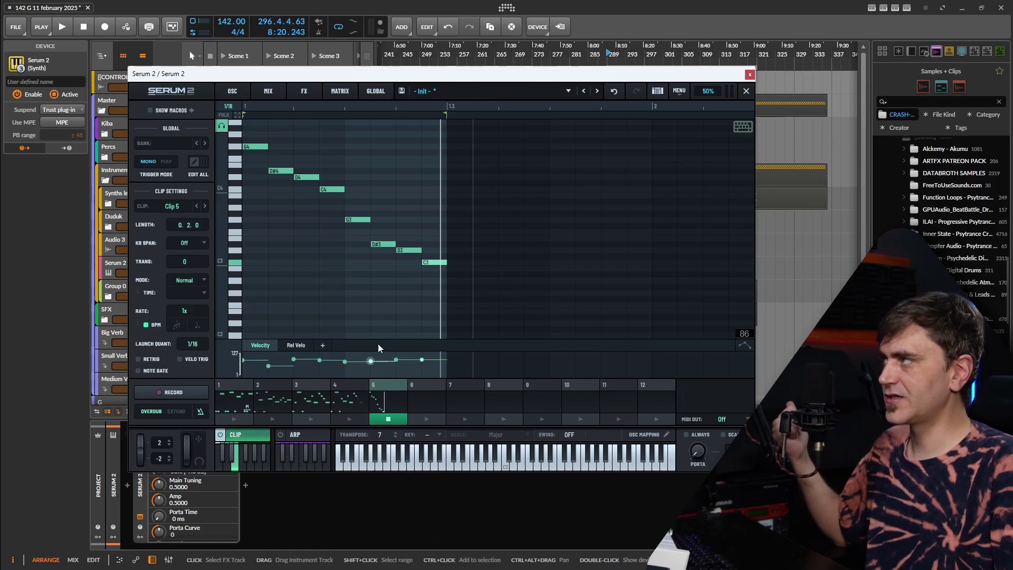
Load the LD Aeon Nexus preset from the New Horizons - Psytrance Presets for Serum folder in S1 Presets.
left_click(234, 91)
left_click(527, 90)
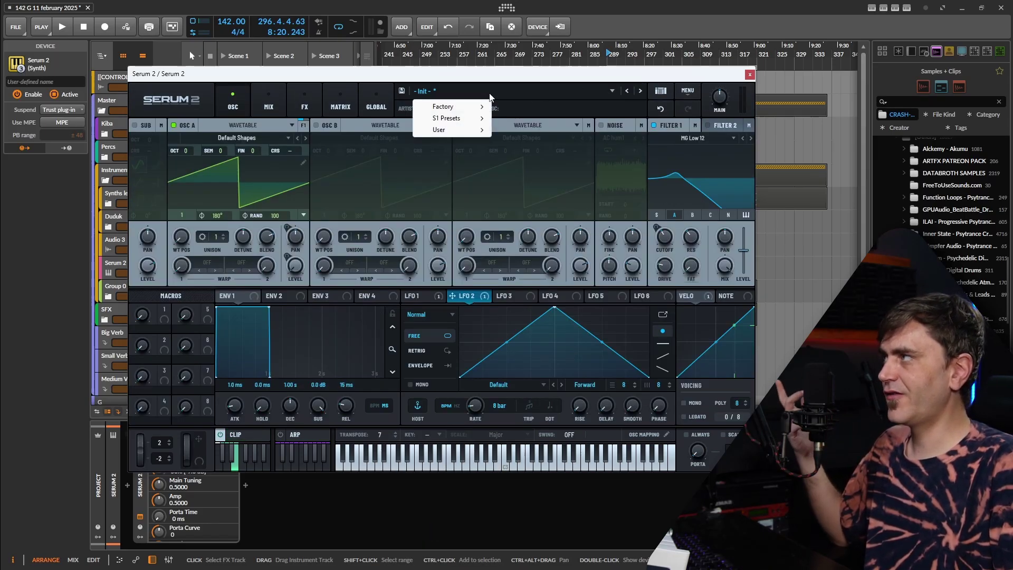
mouse_move(478, 124)
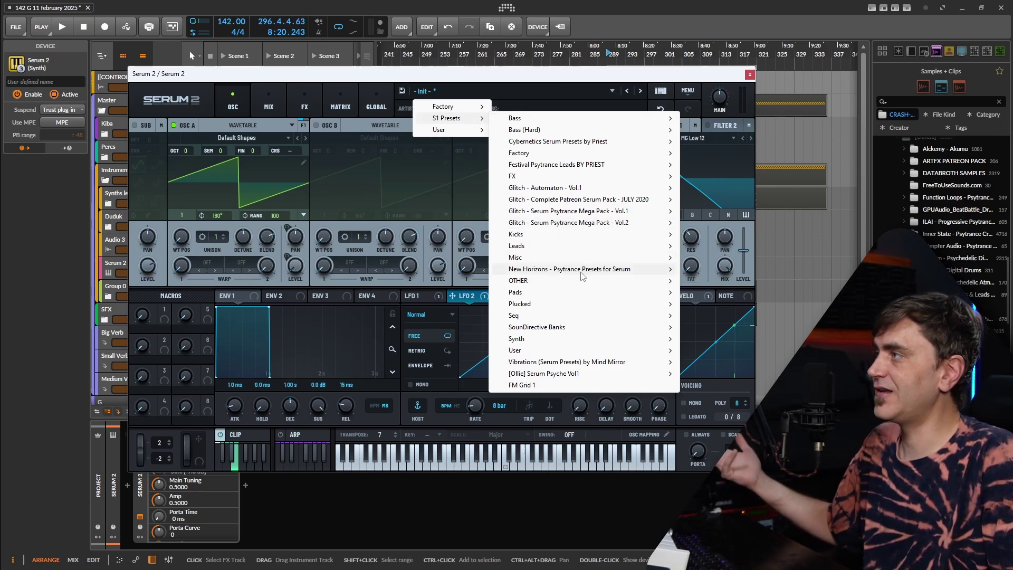
mouse_move(581, 269)
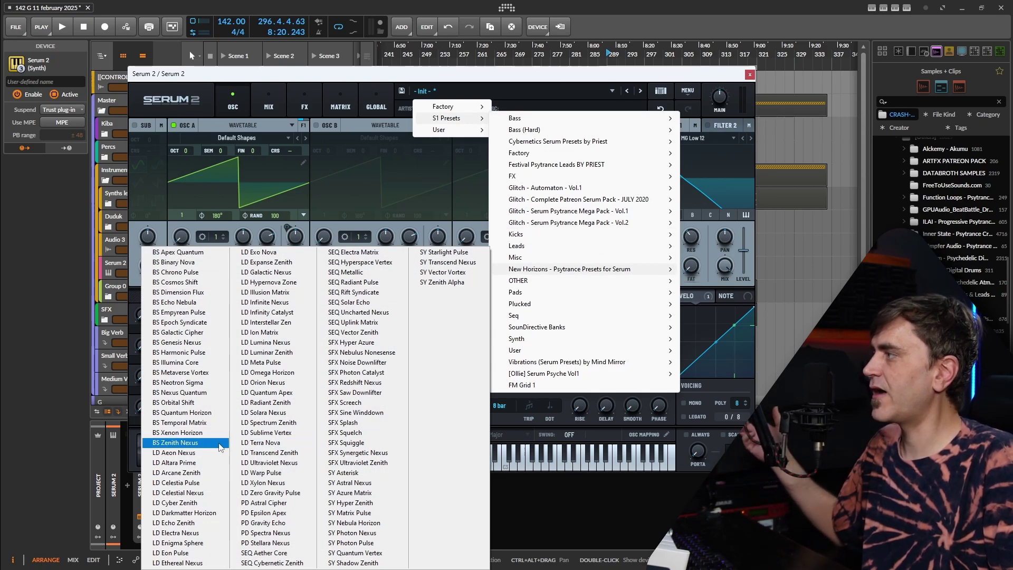
left_click(203, 455)
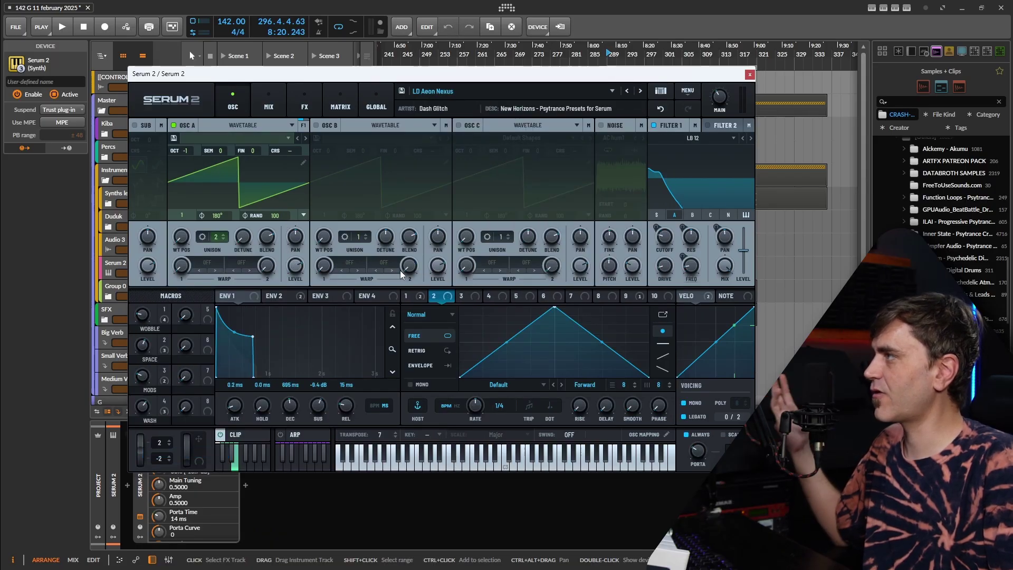
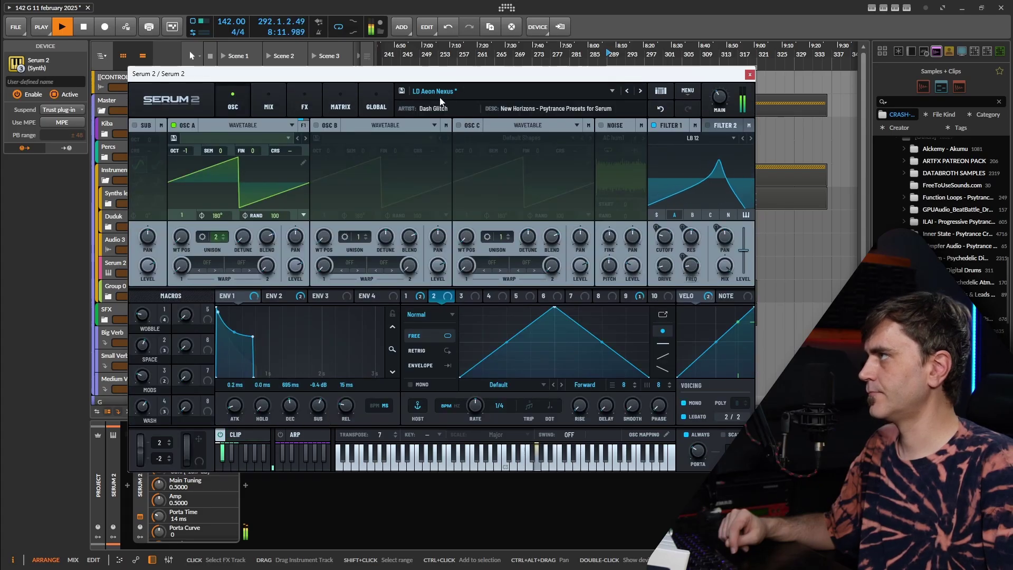
Advance through the presets to LD Celestia Pulse and adjust its Filter macro during playback.
left_click(640, 91)
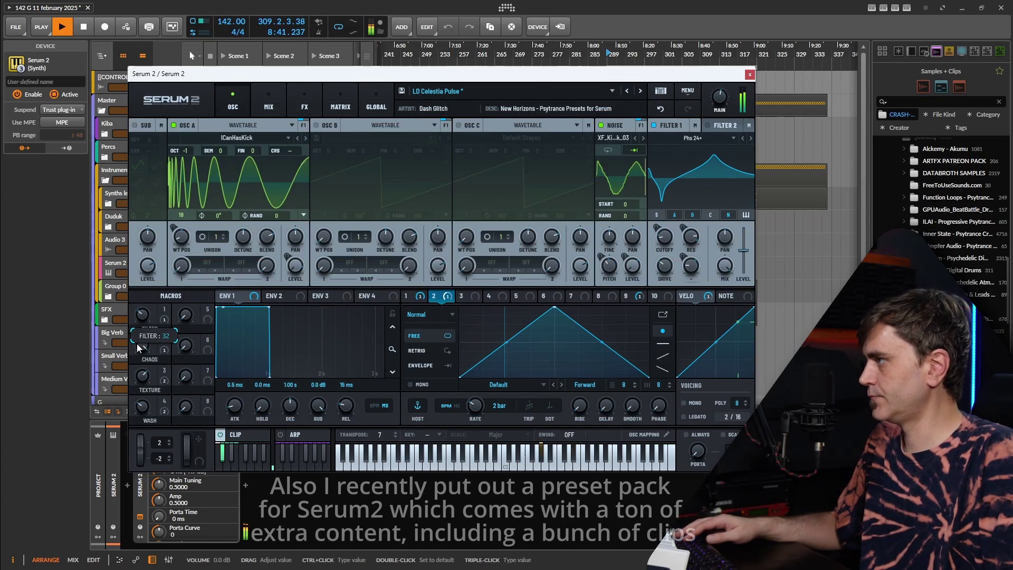
left_click_drag(138, 342, 141, 330)
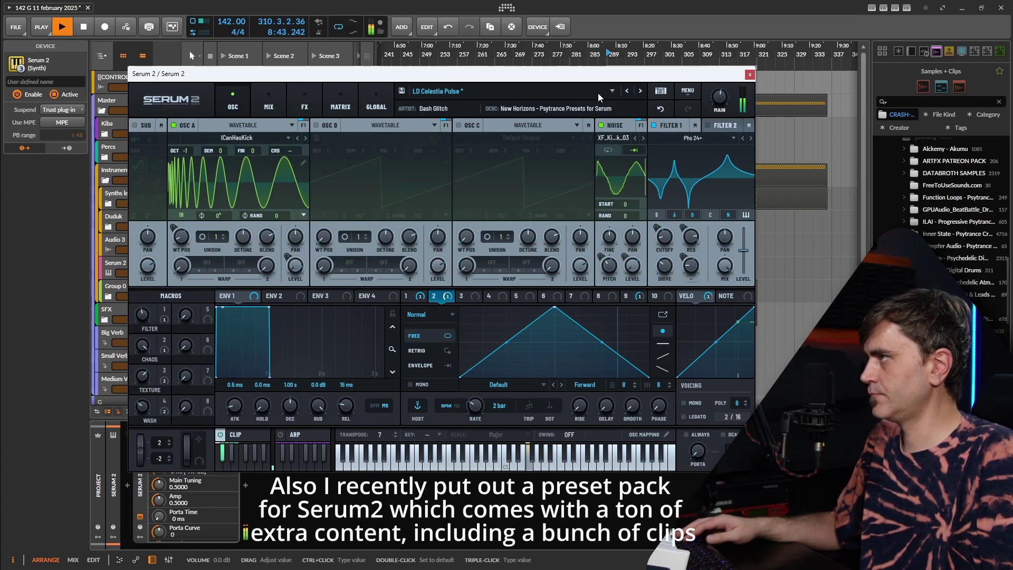
Solo the Kiba and Percs tracks alongside the synth and sweep the Filter macro between about 55 and 29.
left_click(95, 181)
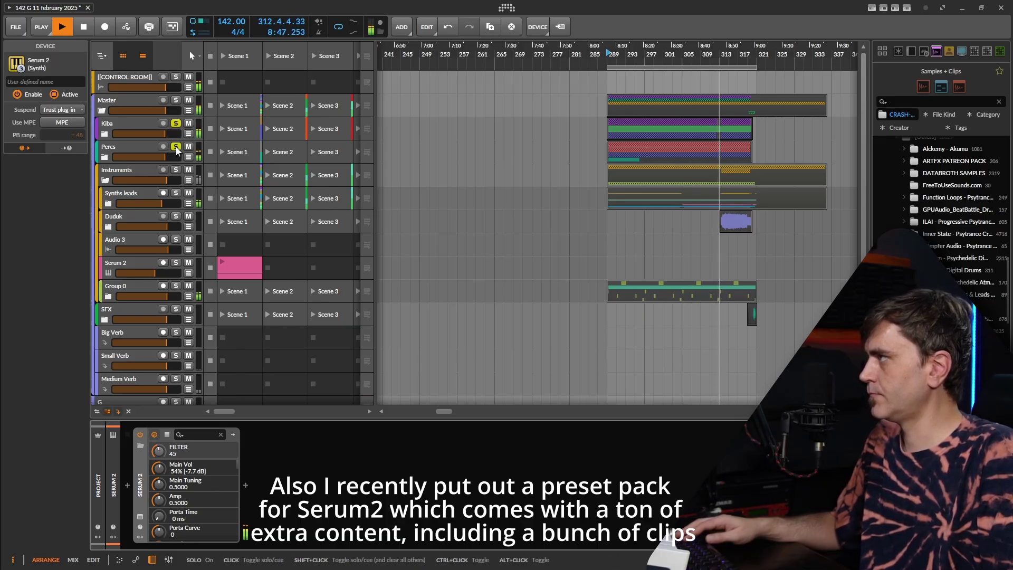
left_click(141, 518)
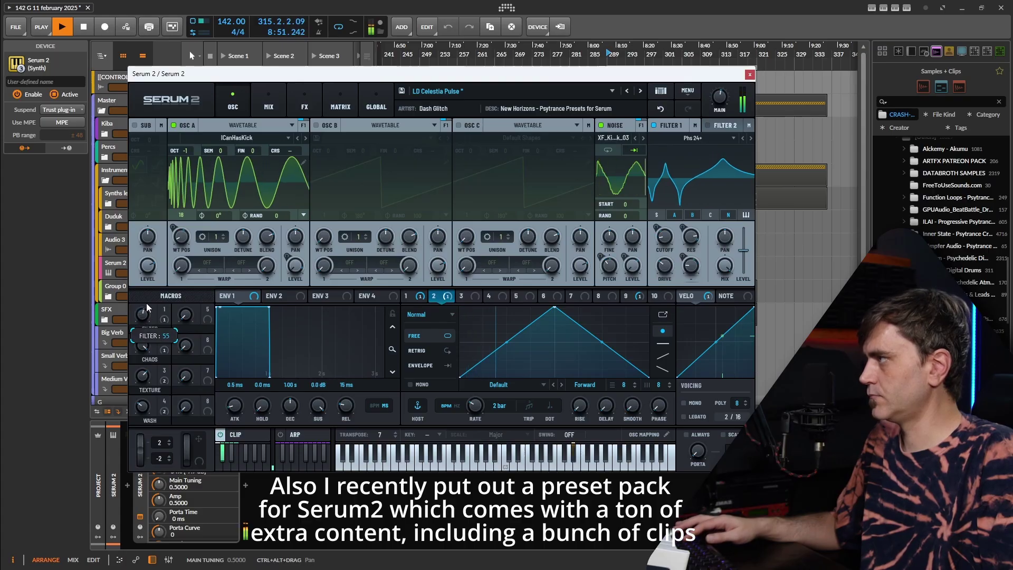
mouse_move(146, 325)
left_mouse_down()
mouse_move(144, 342)
mouse_move(141, 333)
left_mouse_up()
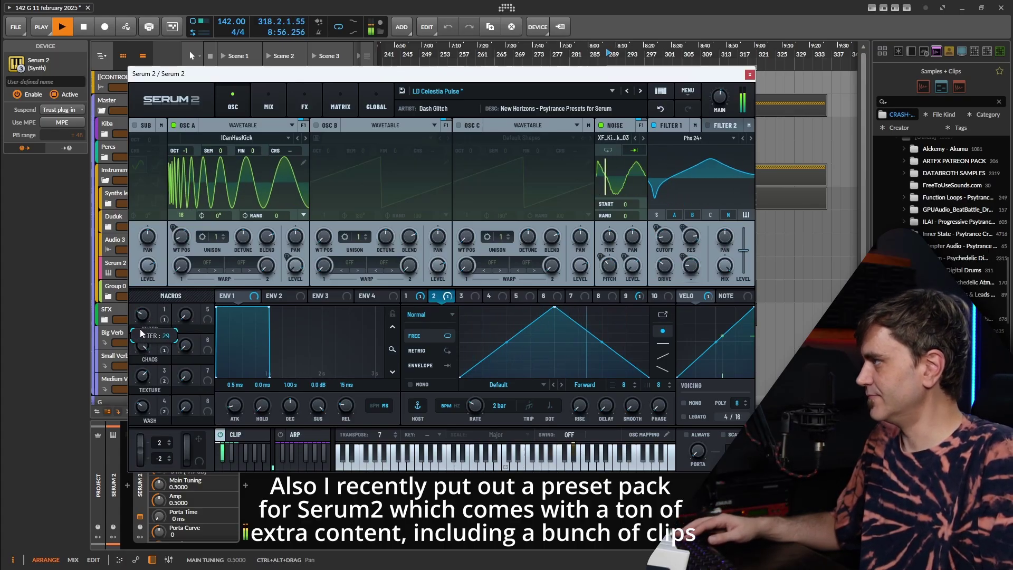
Launch clip 5 with the LD Celestia Pulse preset and return to the oscillator view.
left_click(237, 436)
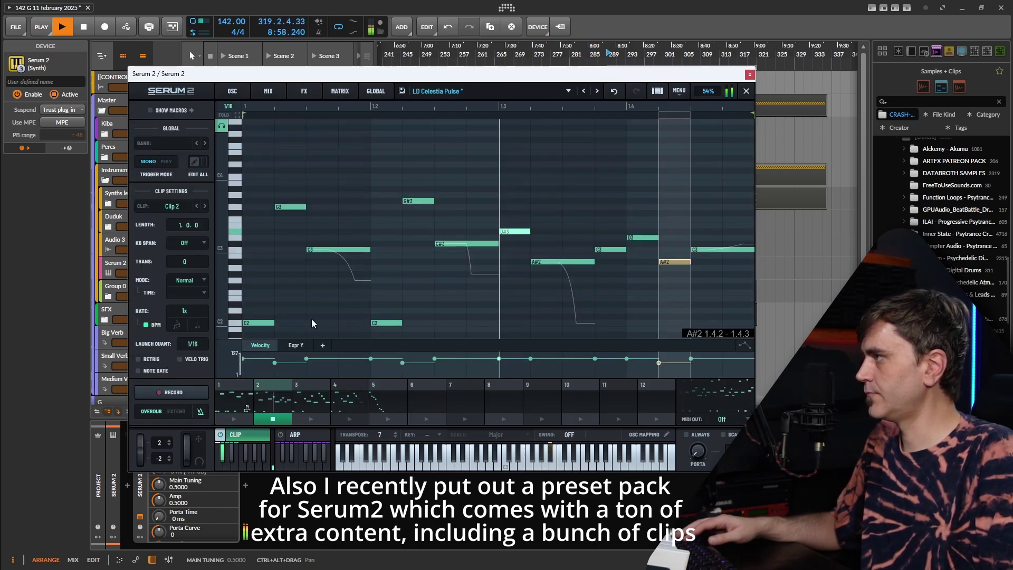
left_click(385, 420)
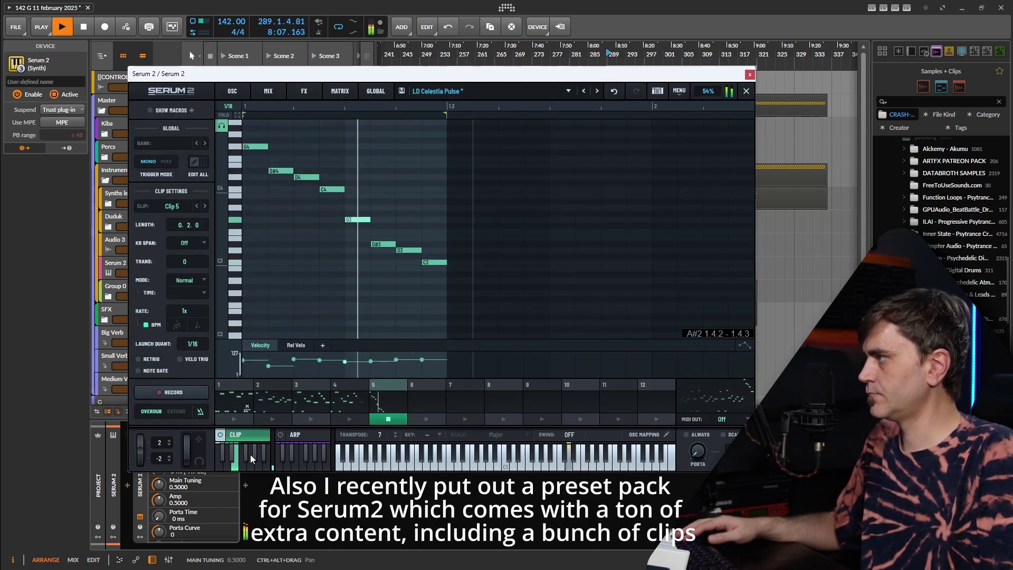
left_click(241, 92)
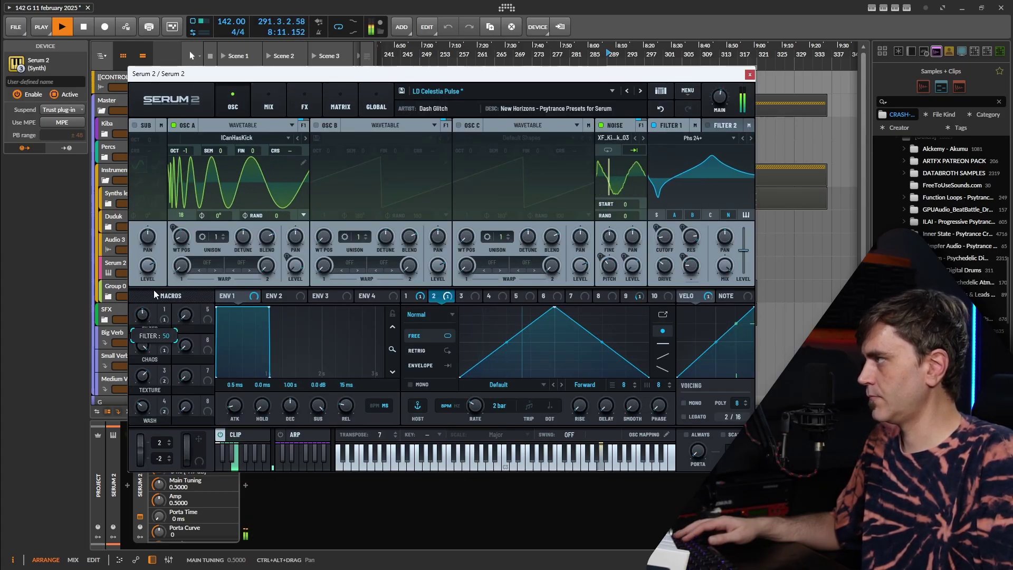
Audition clip 5 with LD Celestial Nexus, sweeping its Filter macro, and switch to the LD Cyber Zenith preset.
left_click(640, 92)
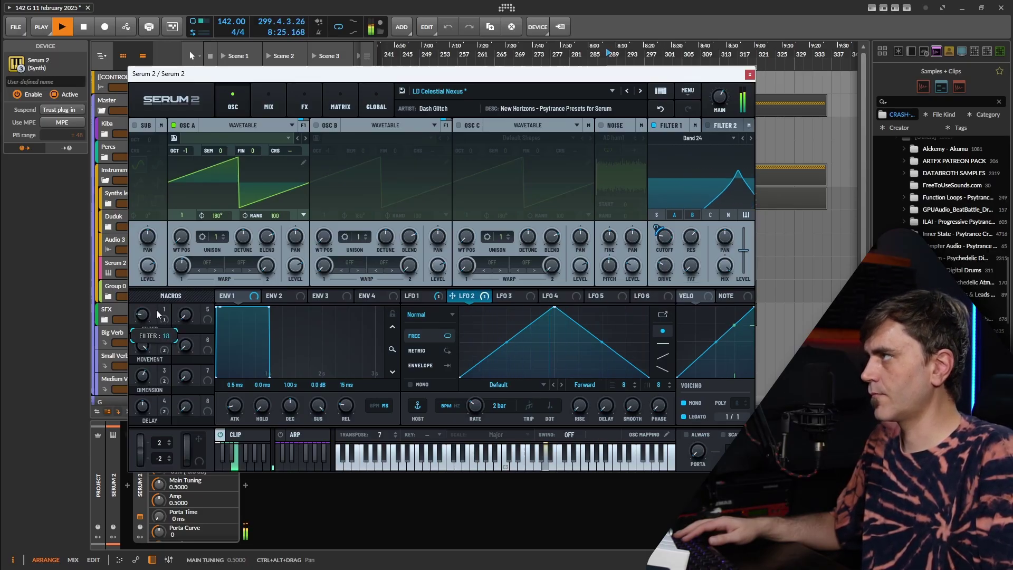
left_click(640, 91)
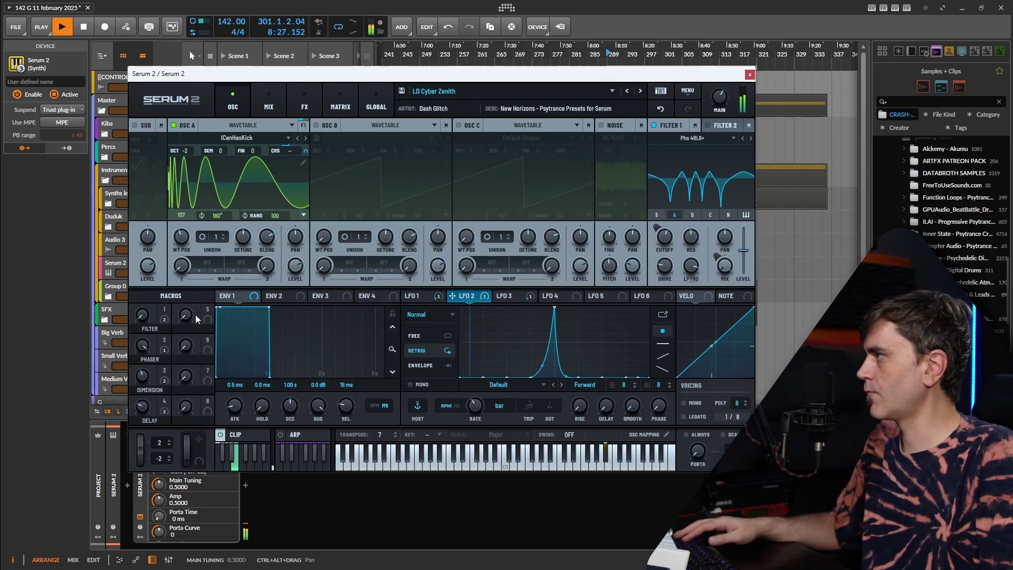